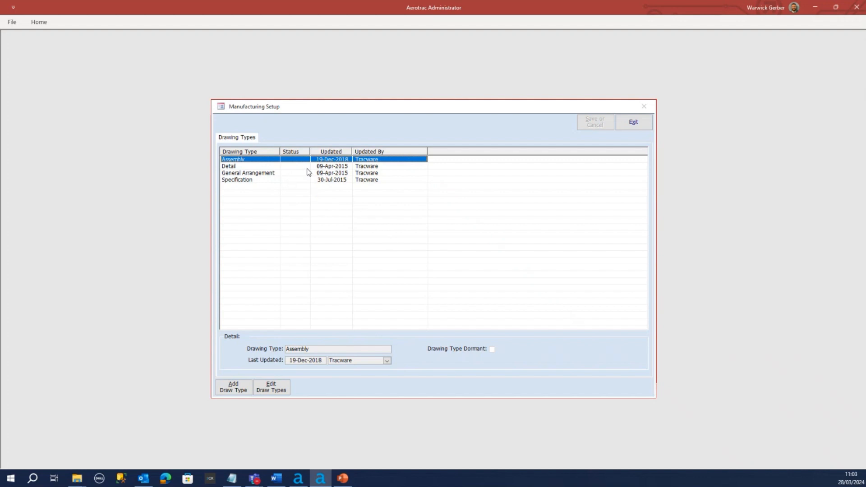
Step: Review the drawing types Detail, General Arrangement, Specification and Assembly in the manufacturing setup
click(255, 166)
click(252, 174)
click(250, 181)
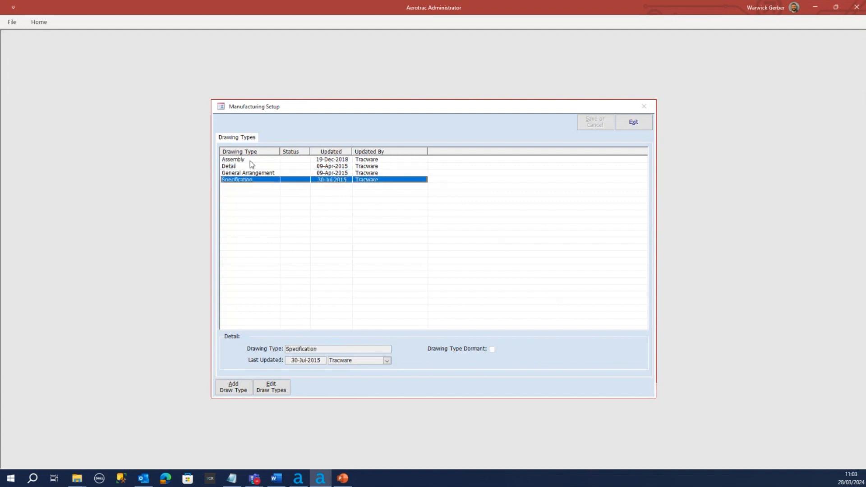
click(250, 160)
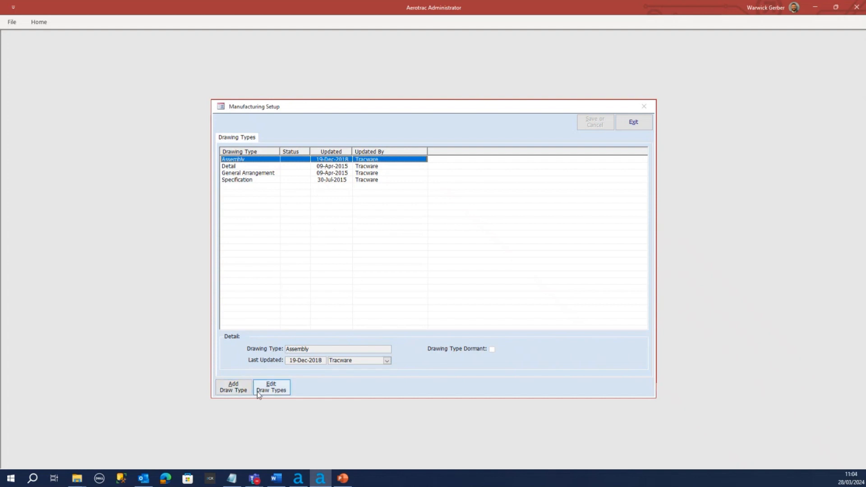
click(235, 391)
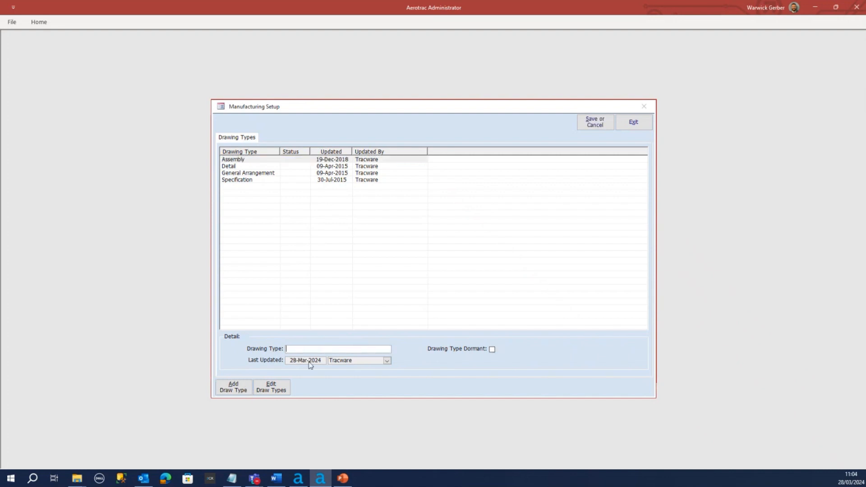
click(602, 127)
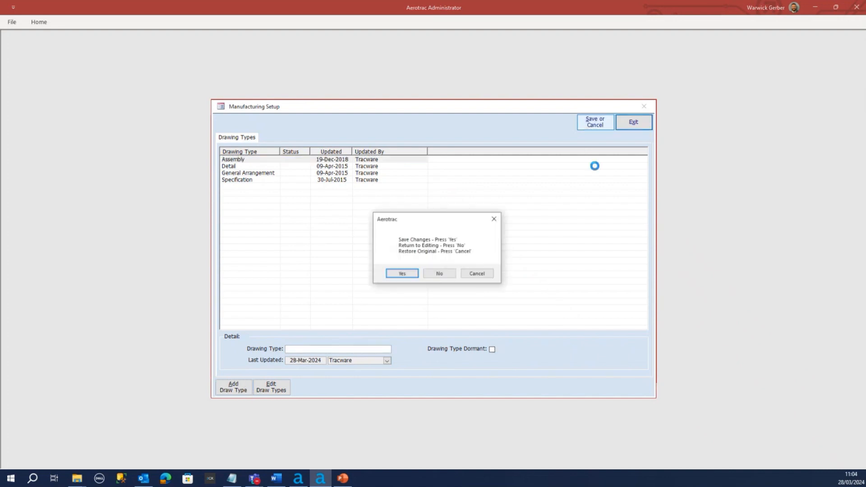
click(474, 275)
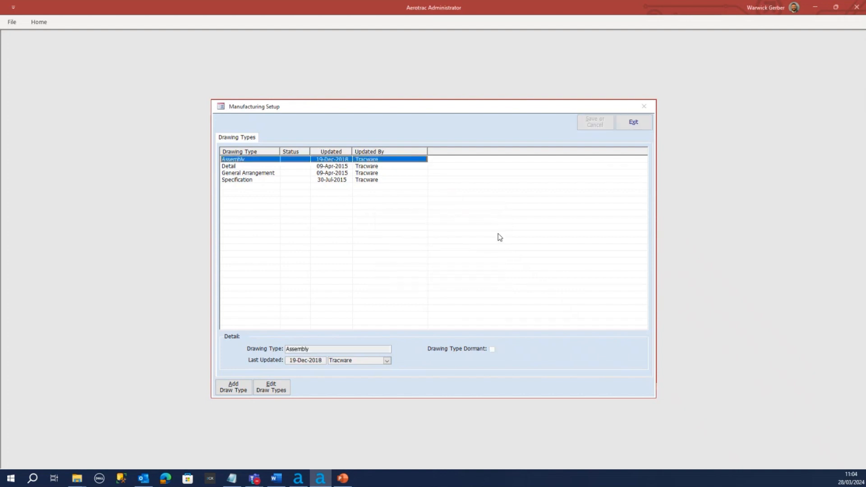
Step: Compare the details of the Detail and Assembly drawing types
click(260, 166)
click(258, 161)
click(255, 167)
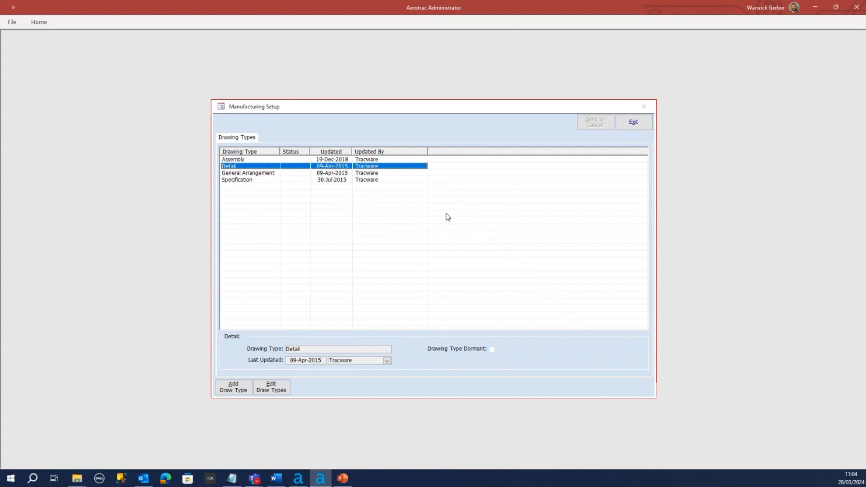
Step: Leave the manufacturing setup, switch from the Administrator module to Aerotrac and open drawing Assembly1 in the manufacturing Drawing Register
click(635, 122)
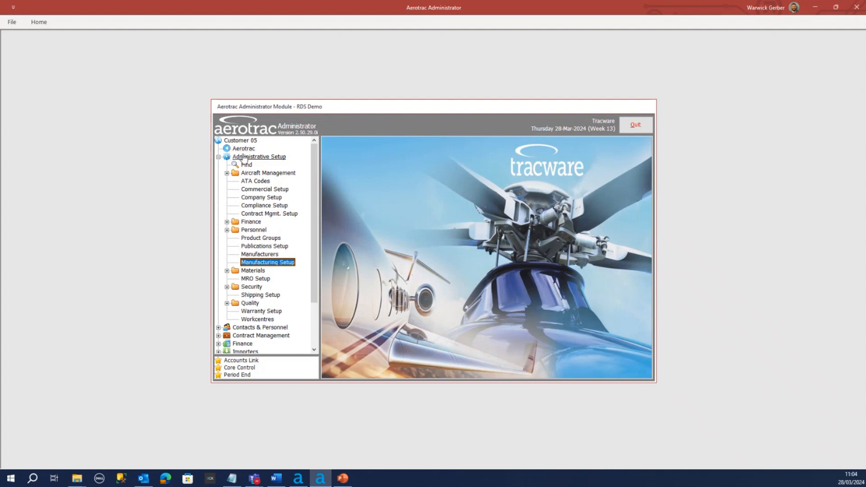
double_click(243, 149)
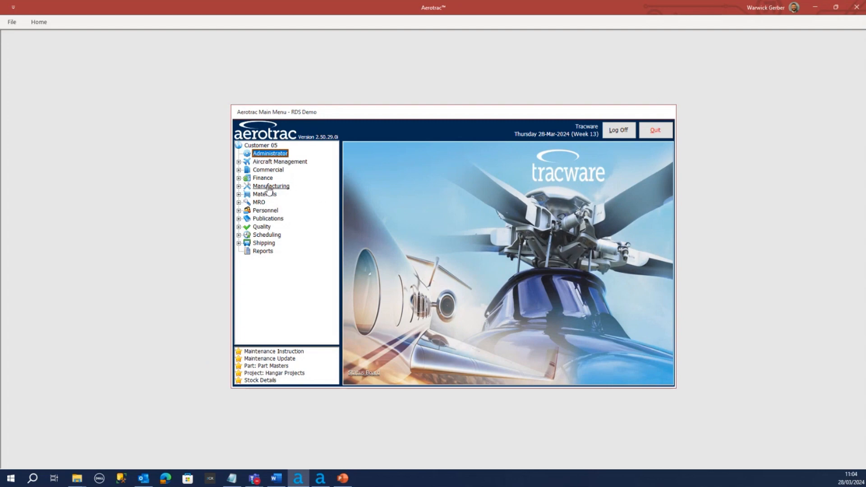
click(239, 186)
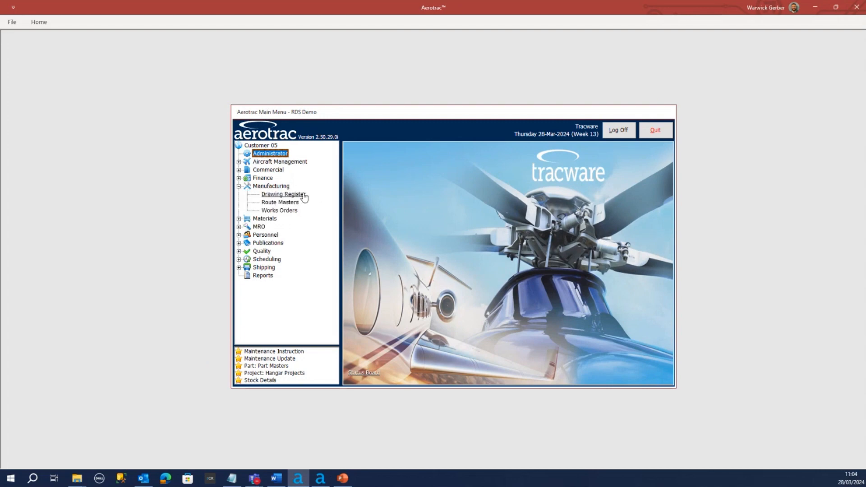
click(276, 194)
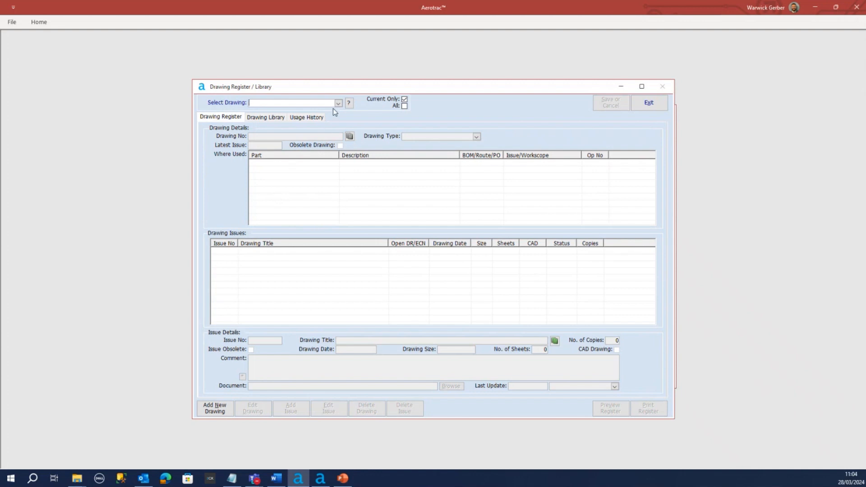
text(assembly1)
key(Return)
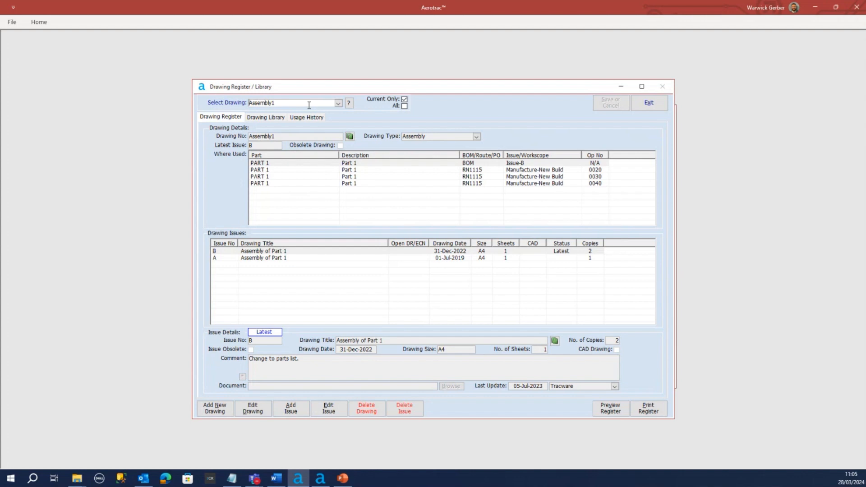
click(215, 409)
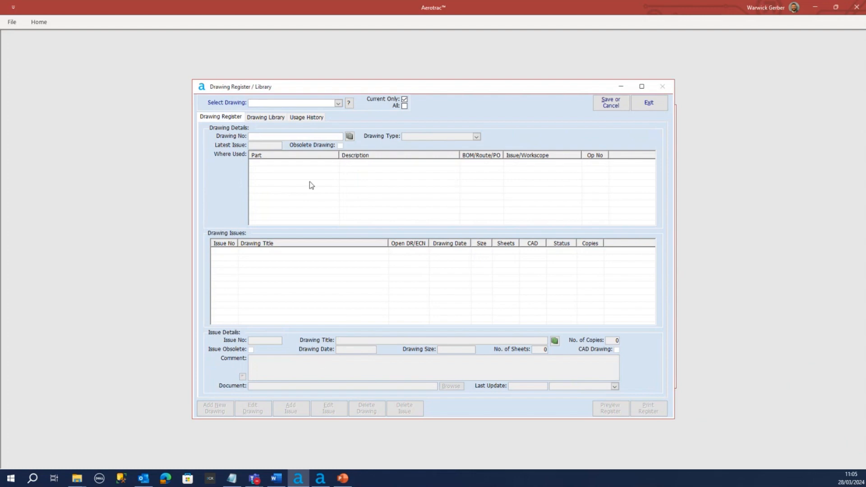
click(613, 104)
click(477, 273)
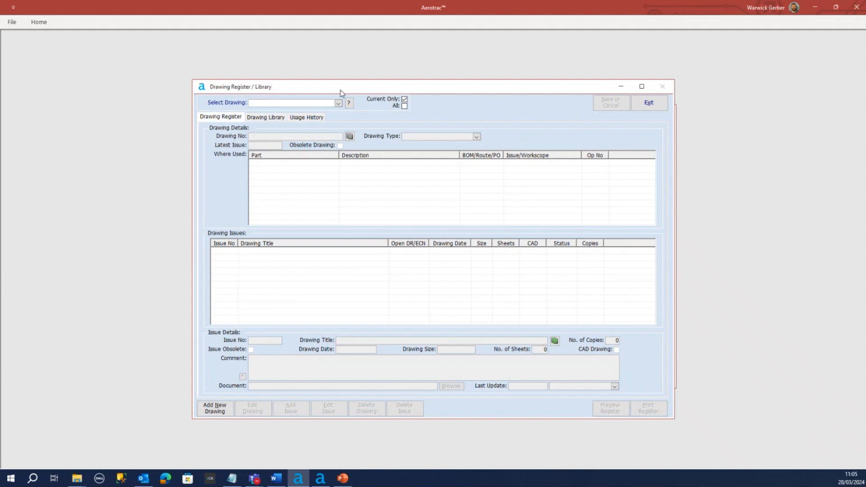
Step: Reload drawing Assembly1 and examine where it is used, checking the BOM entry and each route operation
text(assembly1)
key(Return)
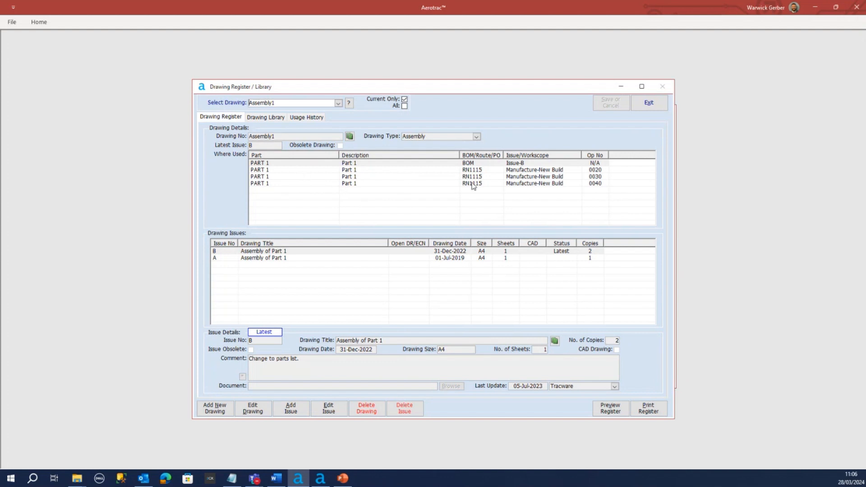
click(468, 164)
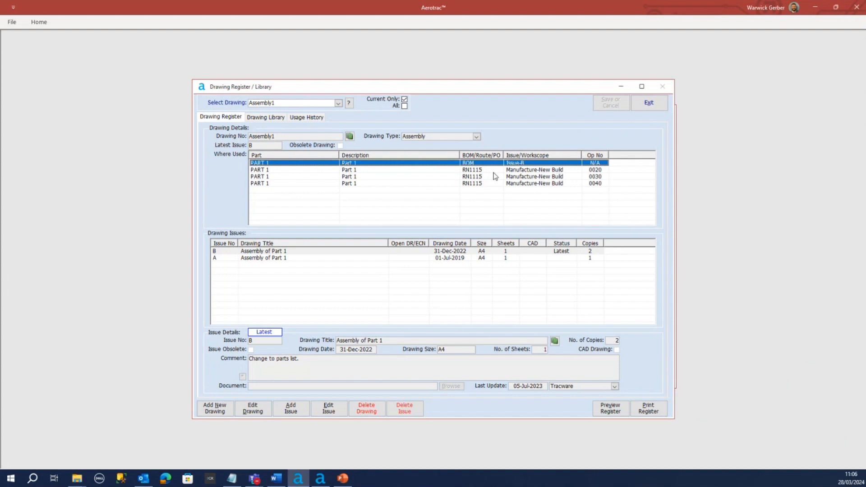
click(478, 170)
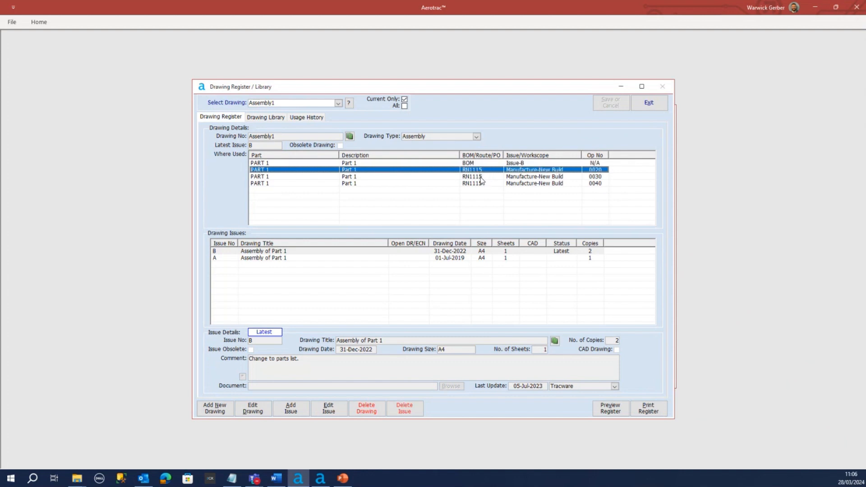
click(481, 177)
click(489, 184)
click(493, 171)
click(492, 176)
click(592, 170)
click(594, 178)
click(596, 184)
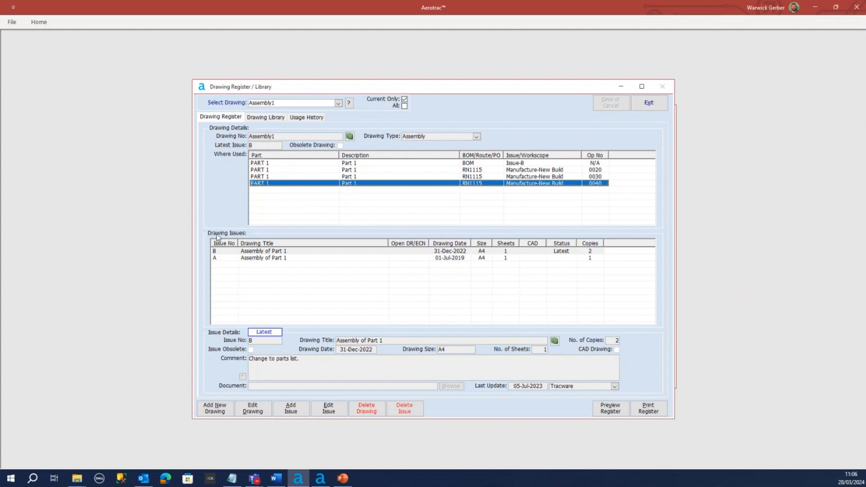
Step: Compare issues A and B of drawing Assembly1, including their number of copies, ending on issue B
click(227, 261)
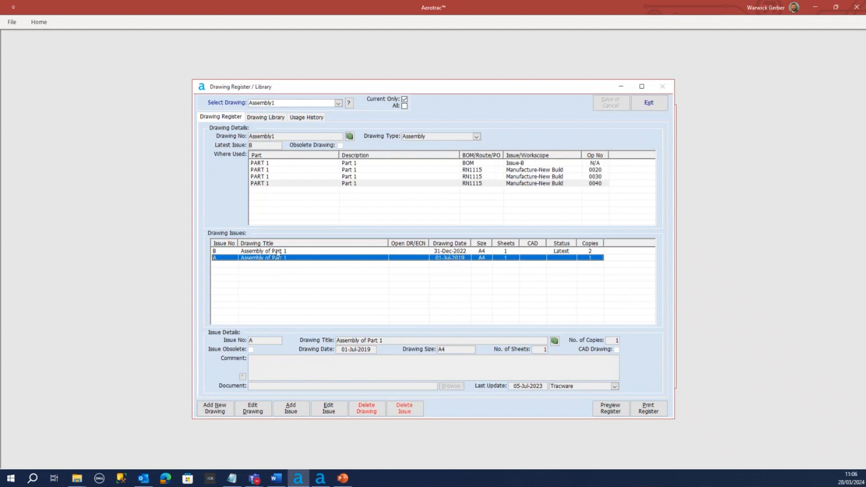
click(230, 252)
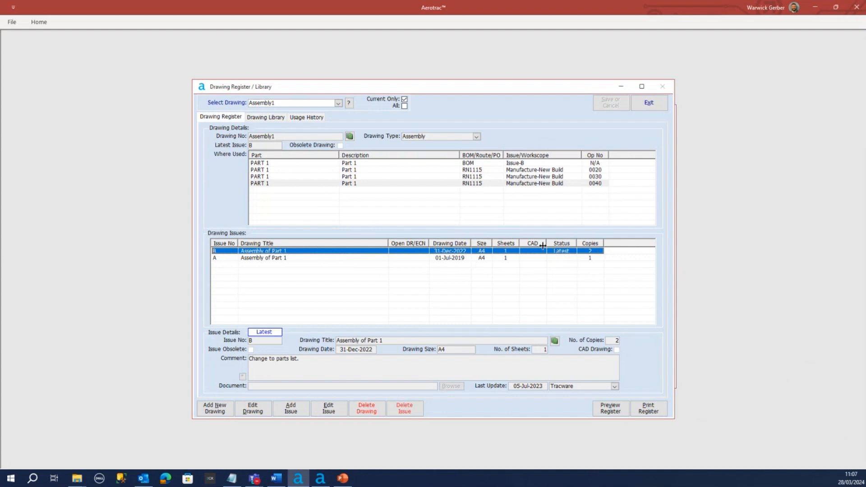
click(595, 258)
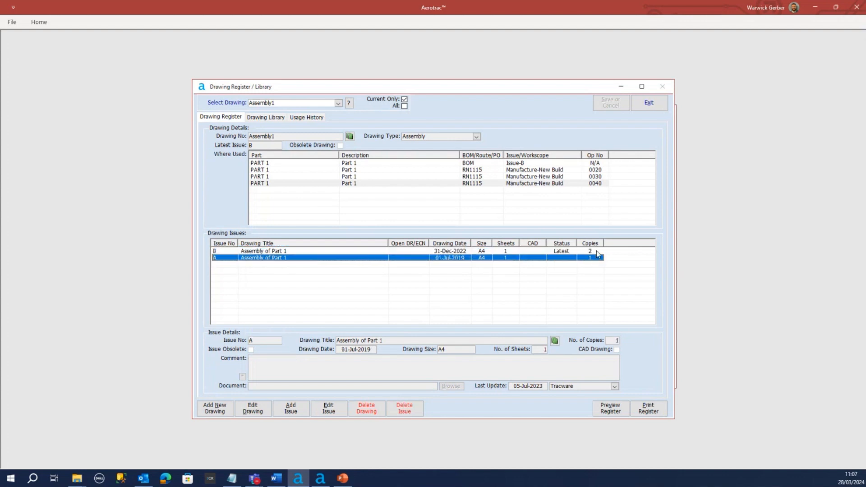
click(591, 251)
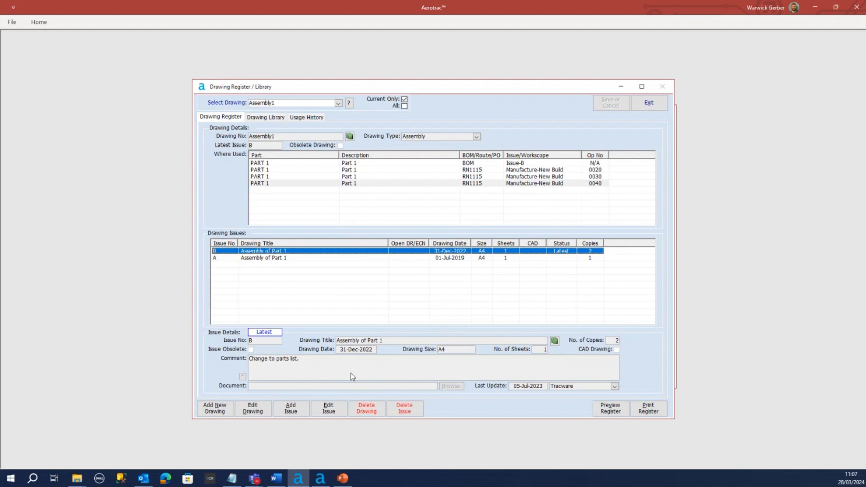
Step: Review the library copies of Assembly1 issue B, checking the details of copy 1 and copy 2
click(266, 118)
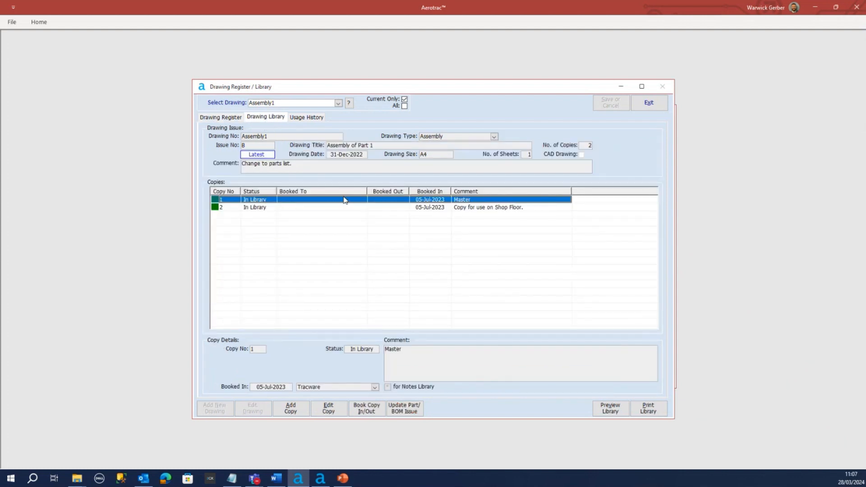
click(259, 208)
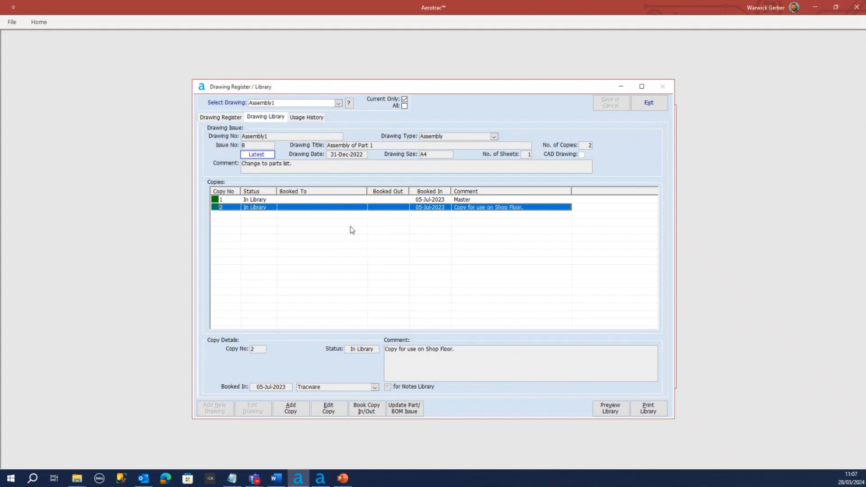
click(259, 201)
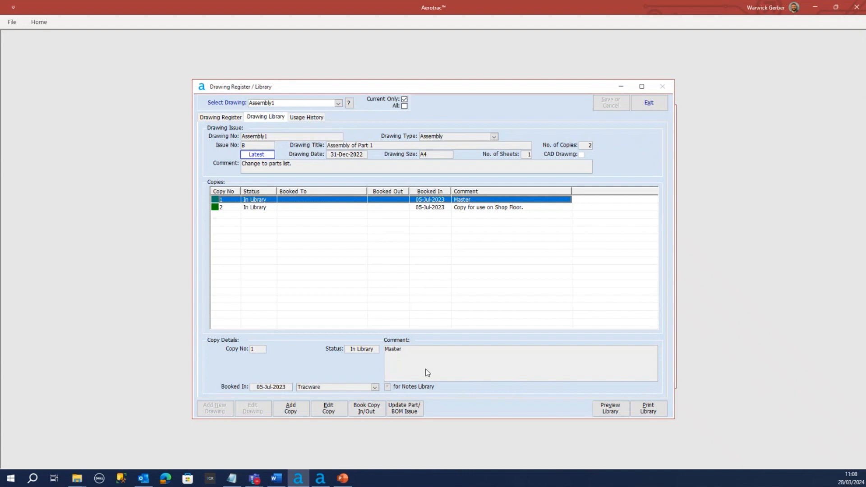
click(301, 211)
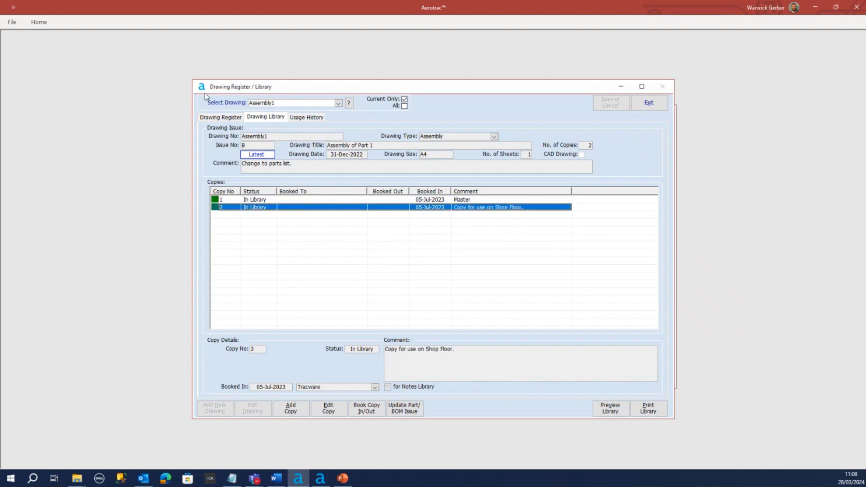
Step: Query the usage history of Assembly1 for issue B, copy 1, and select the resulting record
click(304, 117)
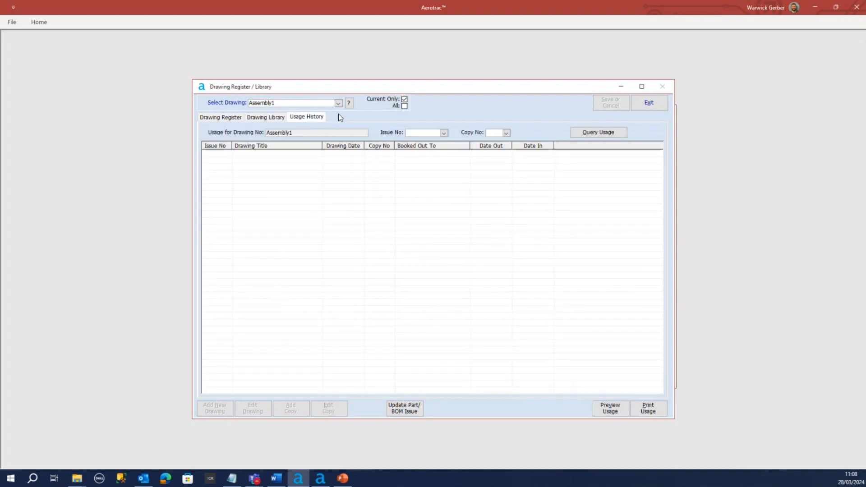
click(444, 133)
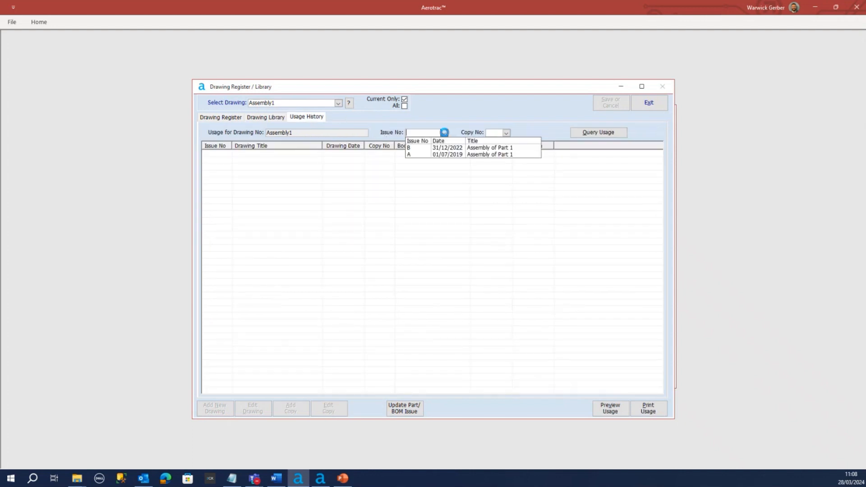
click(421, 148)
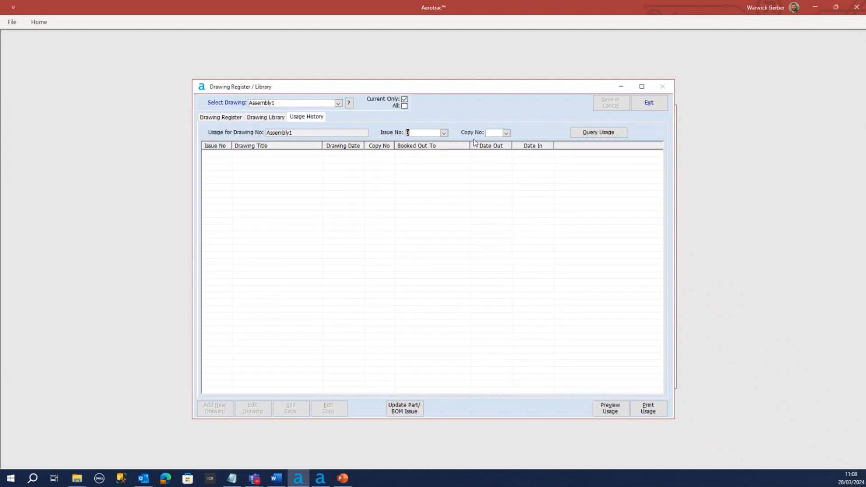
click(506, 133)
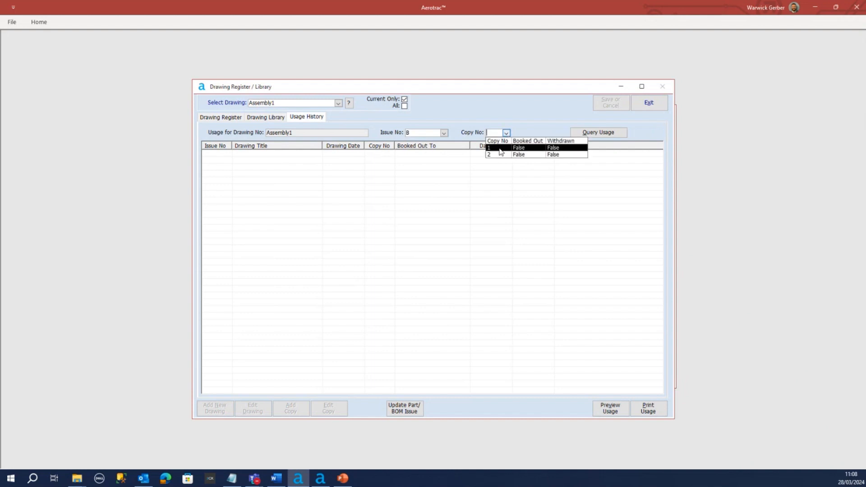
click(496, 147)
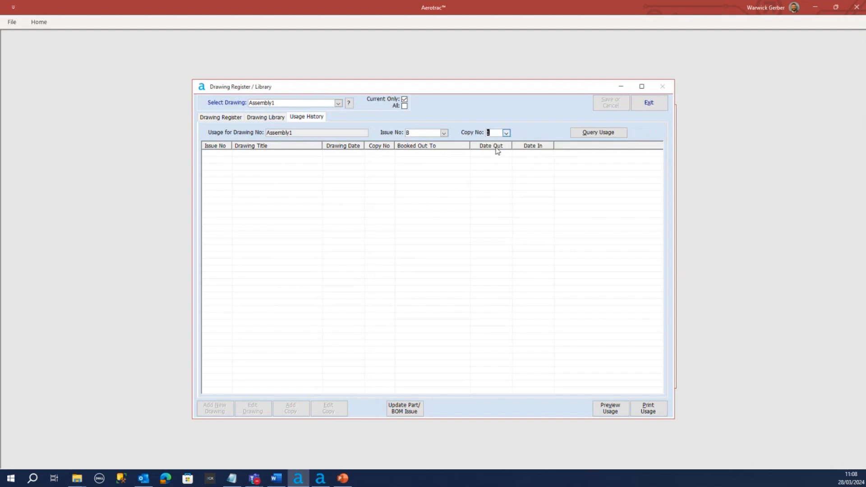
click(598, 136)
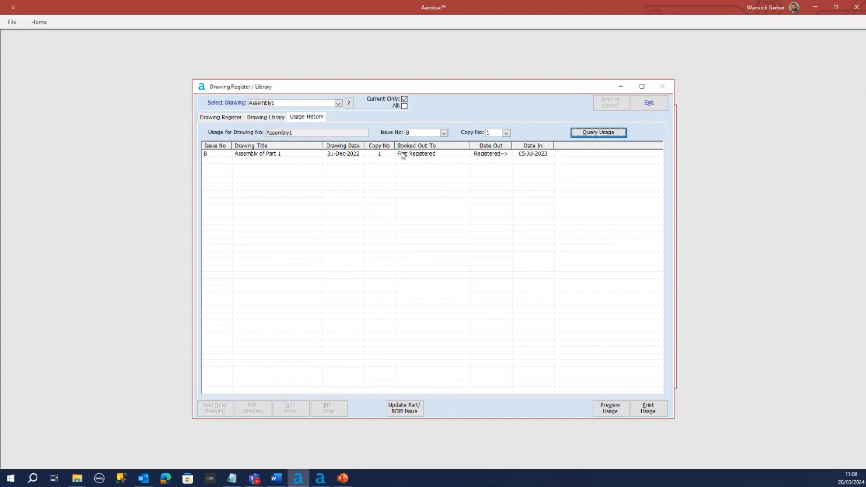
click(419, 156)
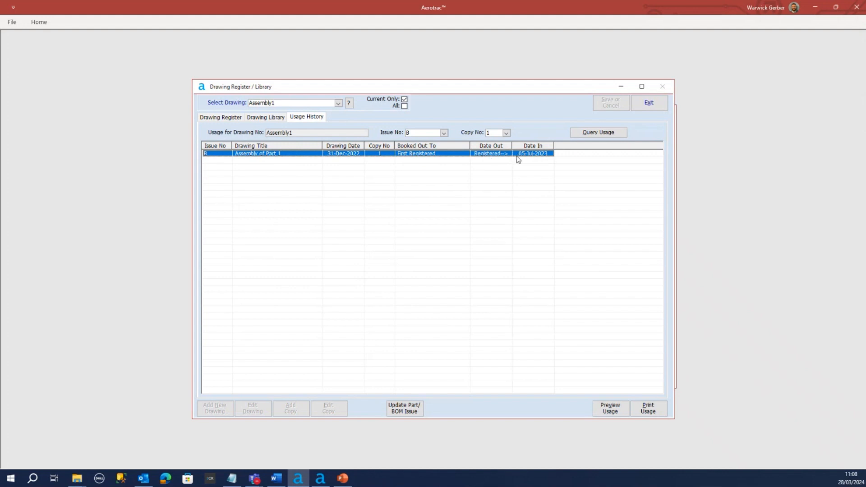
Step: Query the usage history for copy 2 of issue B and select its works order booking
click(506, 133)
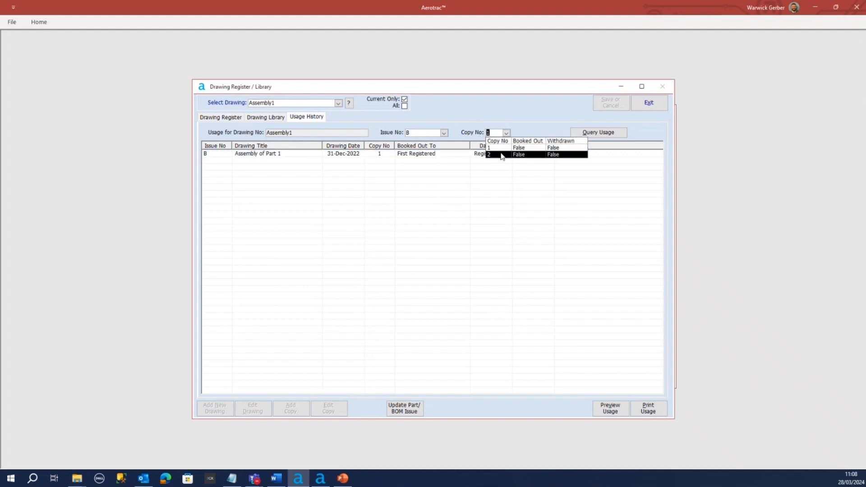
click(501, 155)
click(597, 132)
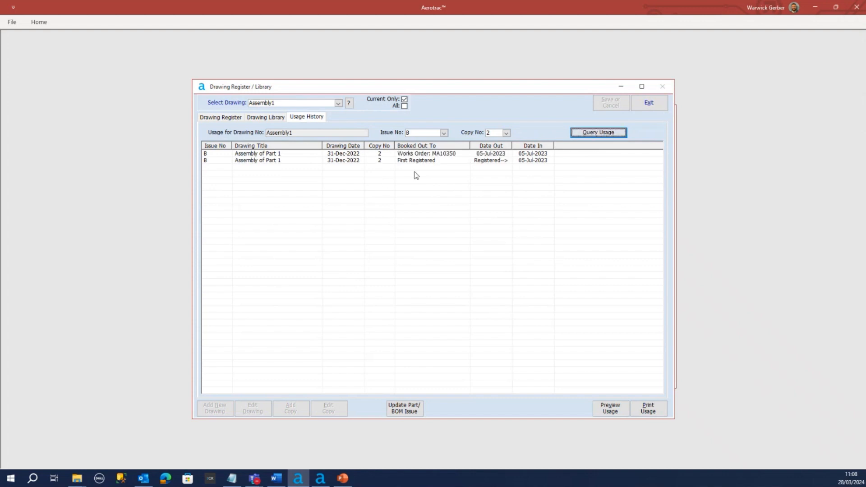
click(417, 154)
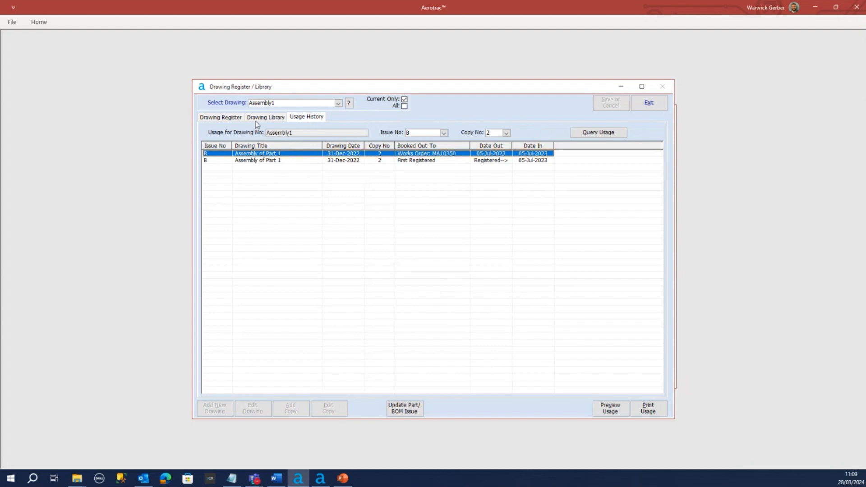
Step: Close the Drawing Register and open Part Masters from the part configuration functions under Materials
click(224, 118)
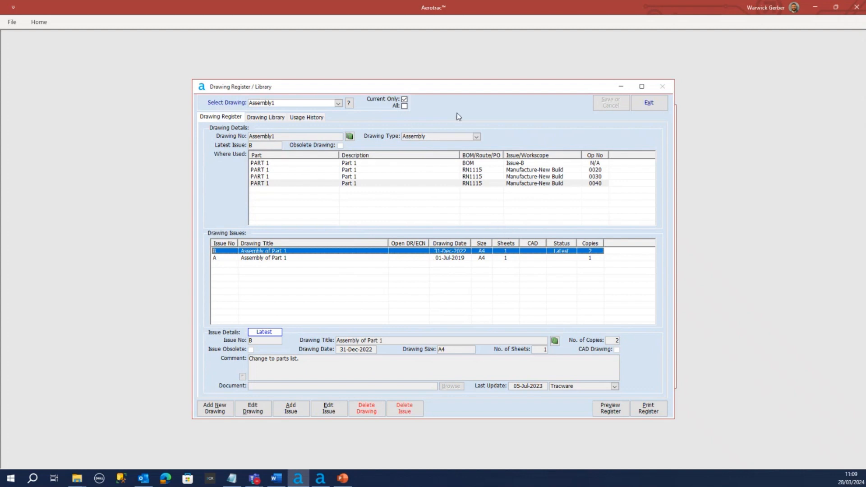
click(650, 104)
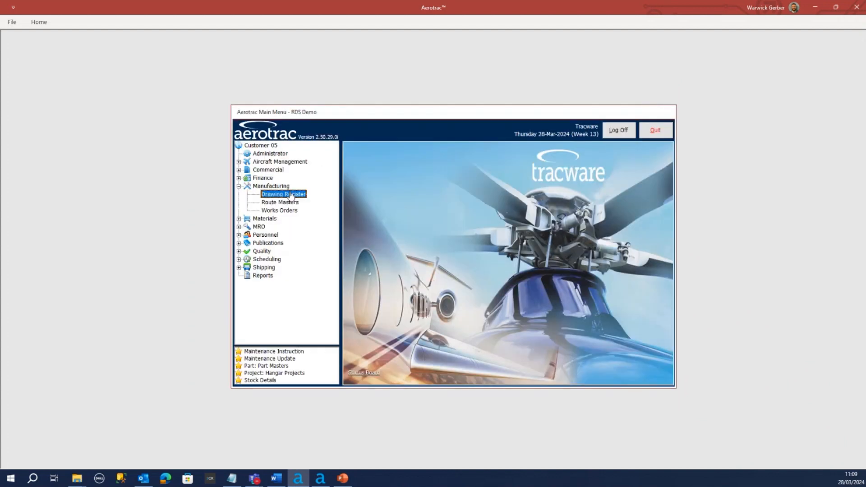
click(238, 219)
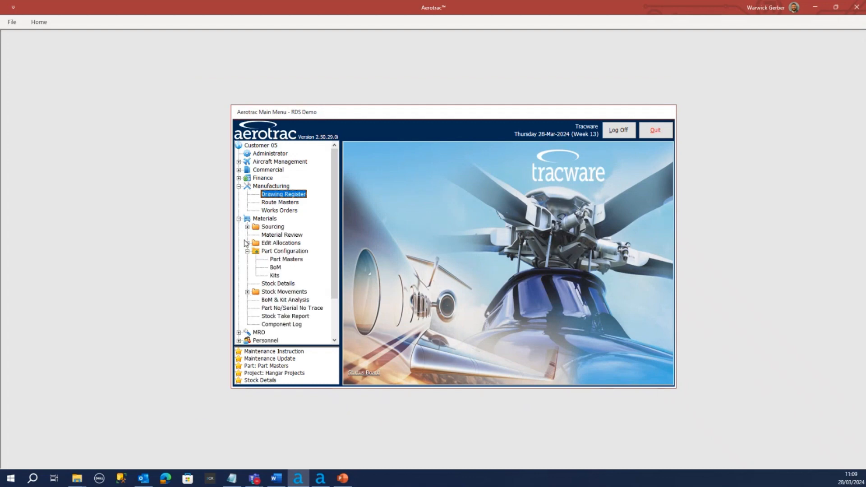
double_click(291, 259)
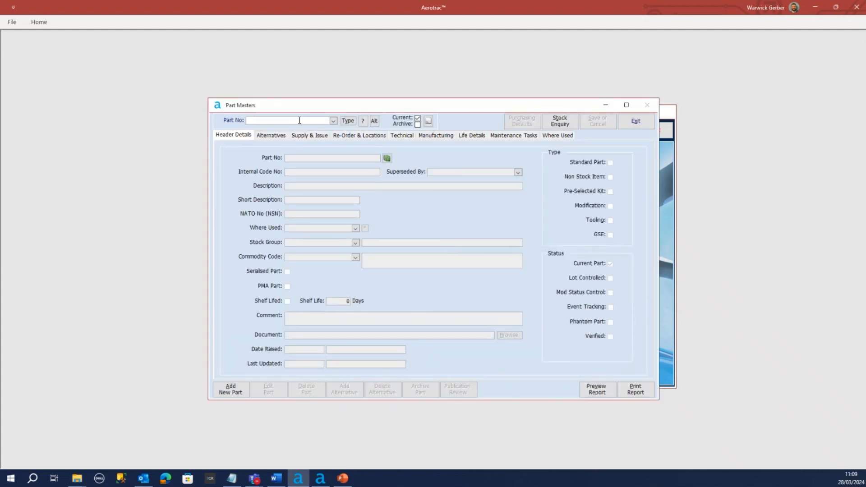
Step: Load the part master record for PART 1
text(rt1)
key(Return)
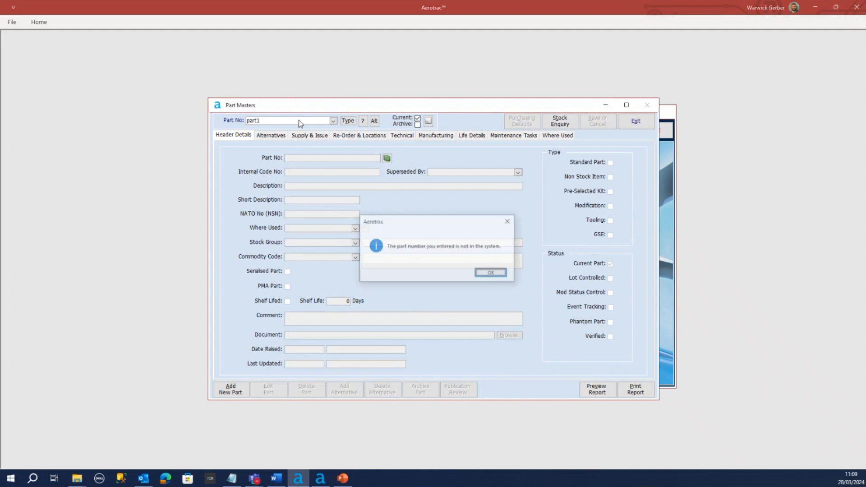
click(493, 275)
click(302, 143)
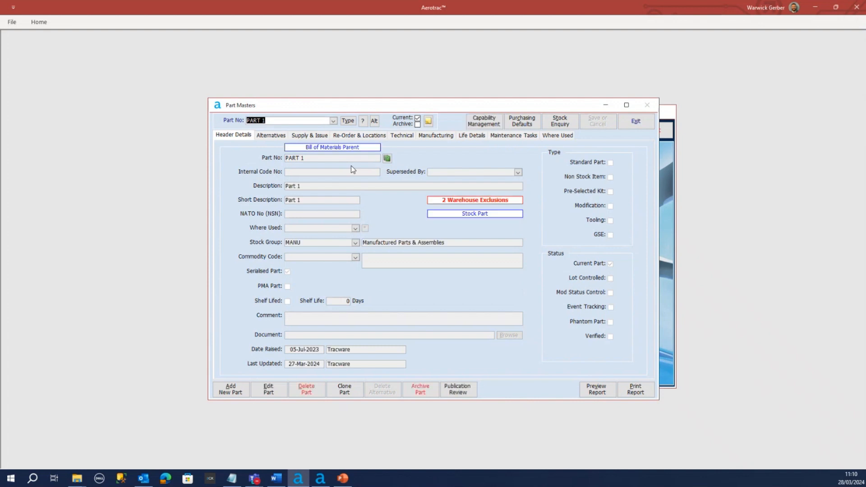
click(274, 121)
Step: Open PART 1's supply and issue details for editing, check the source options and keep Make selected
click(310, 137)
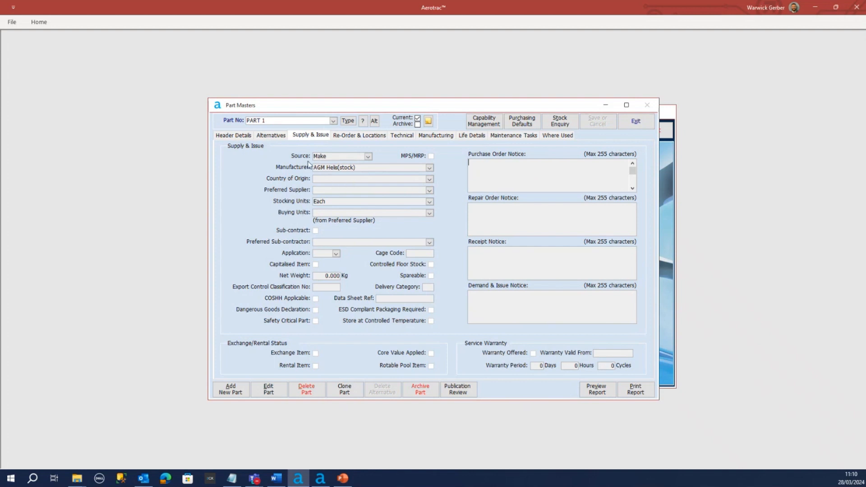
click(269, 391)
click(369, 157)
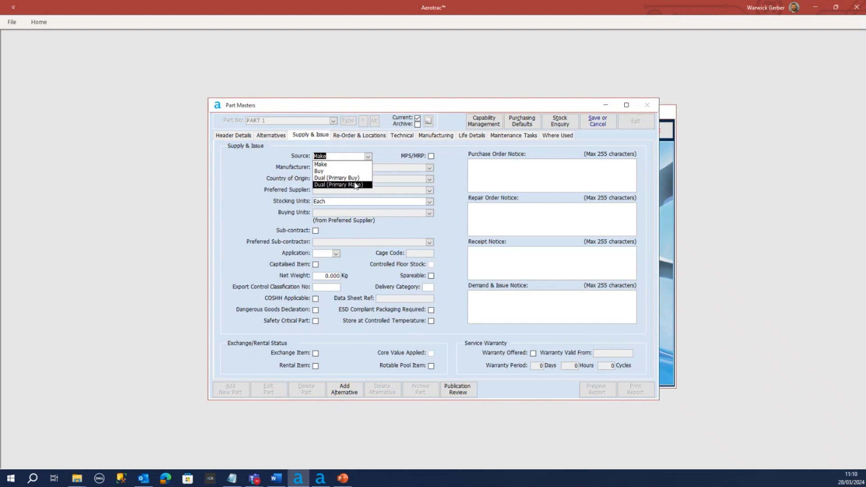
click(337, 165)
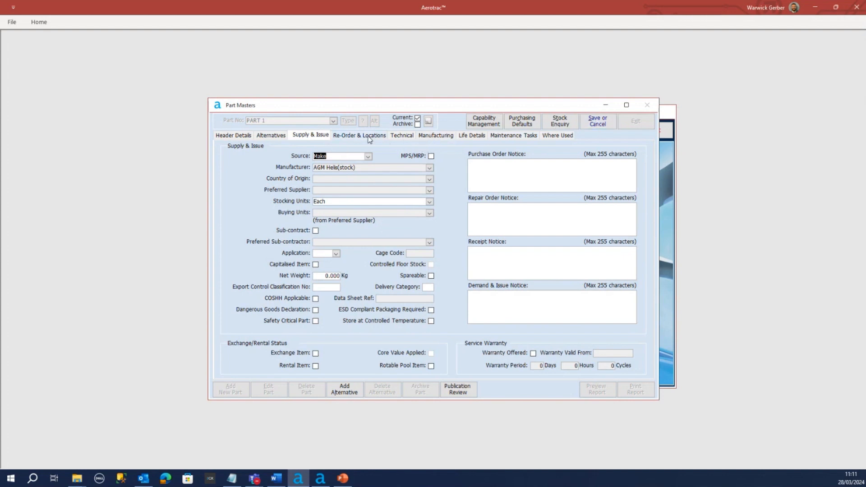
Step: Review PART 1's manufacturing details, leave editing without saving, and close Part Masters from the header details
click(424, 138)
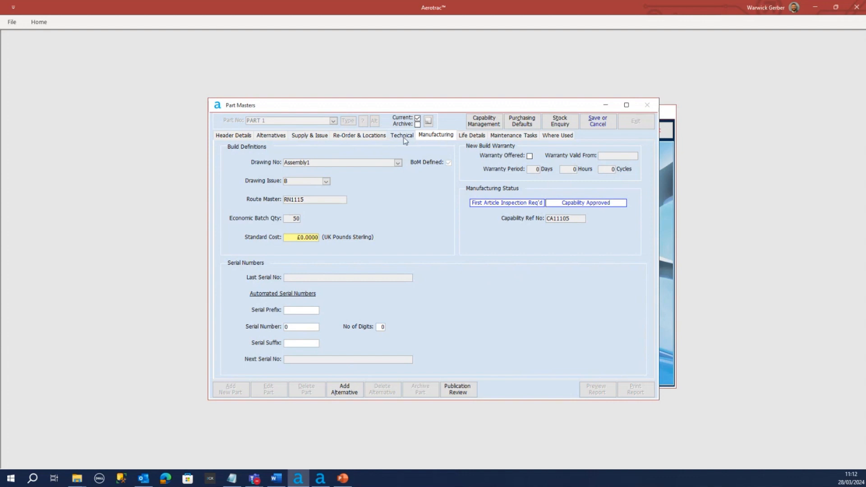
click(607, 128)
click(476, 276)
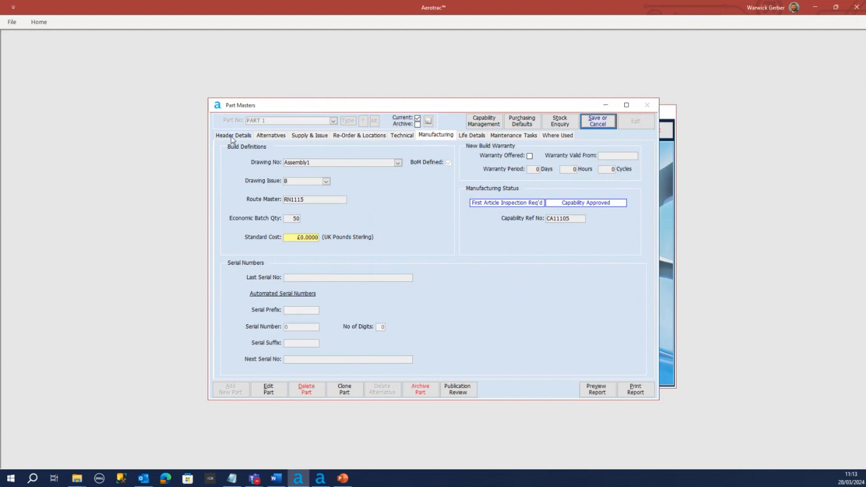
click(231, 137)
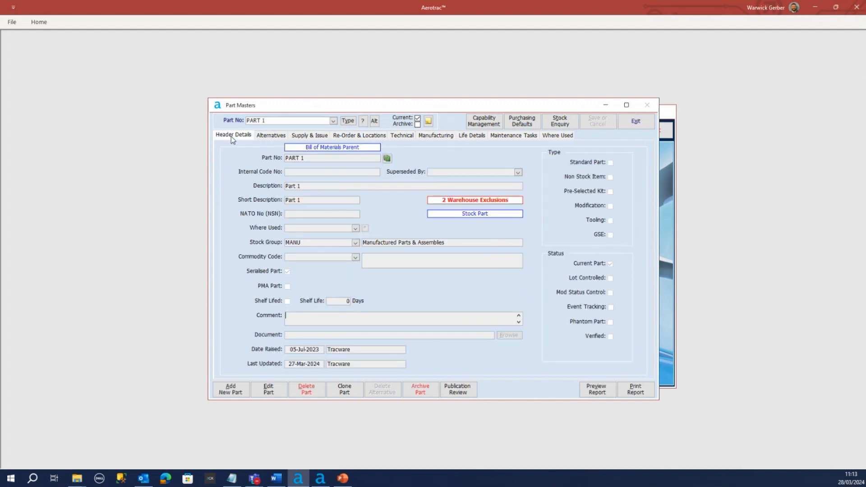
click(631, 123)
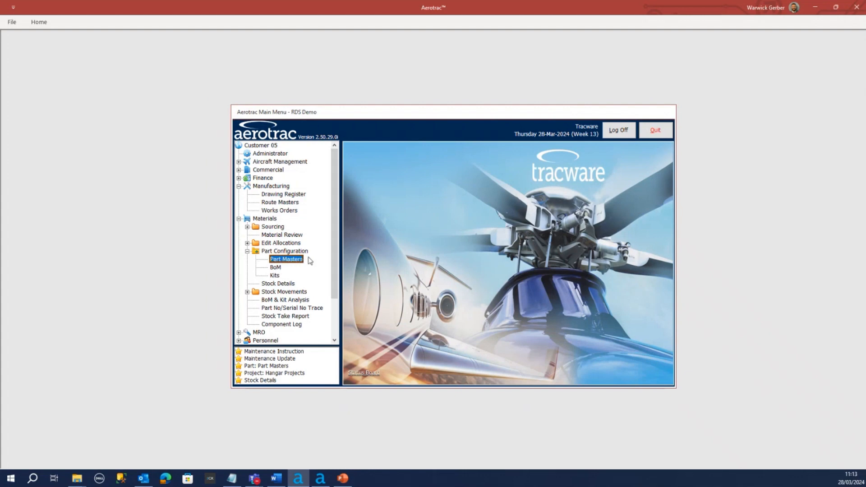
Step: Open the bill of materials for PART 1
double_click(276, 268)
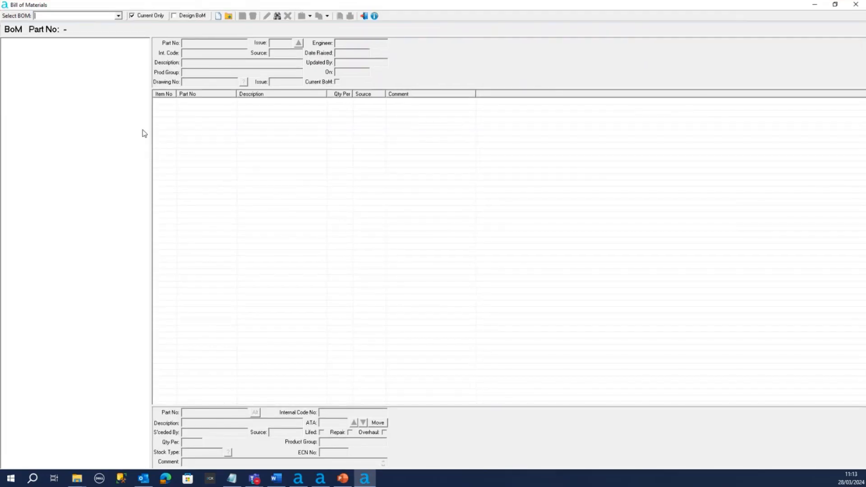
text(part)
click(119, 16)
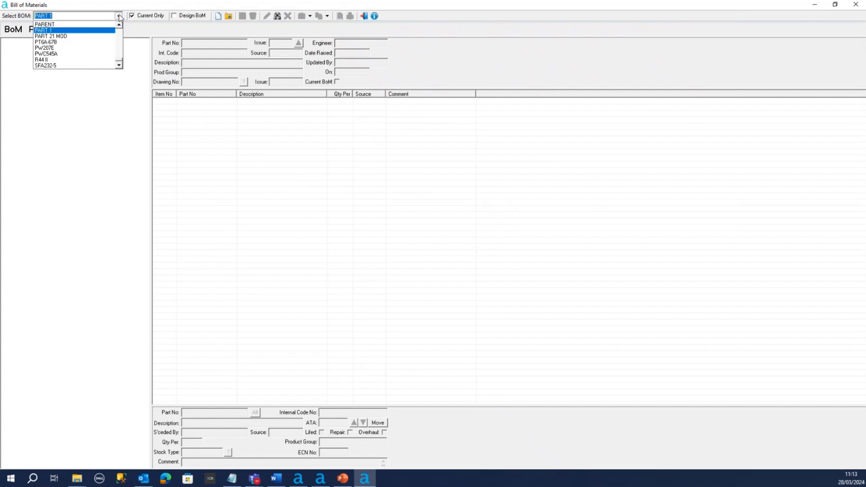
click(76, 30)
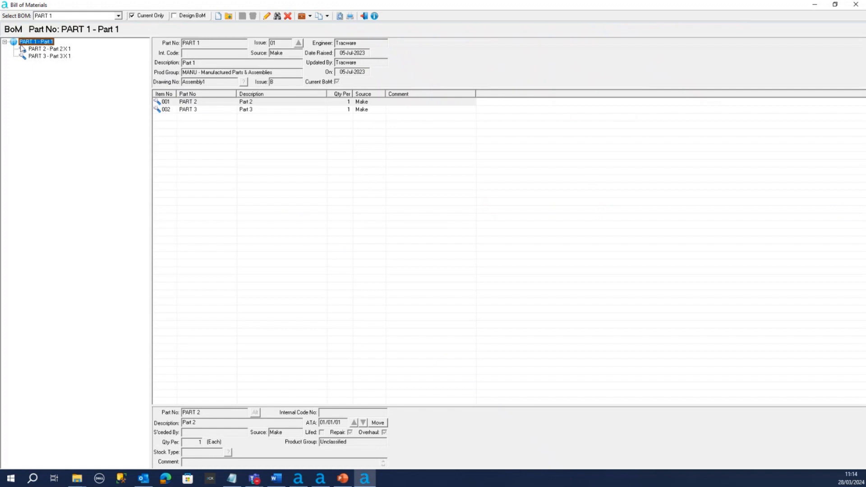
Step: Examine PART 1's components PART 2 and PART 3 in the structure tree and item list, including their sources
click(36, 51)
click(42, 58)
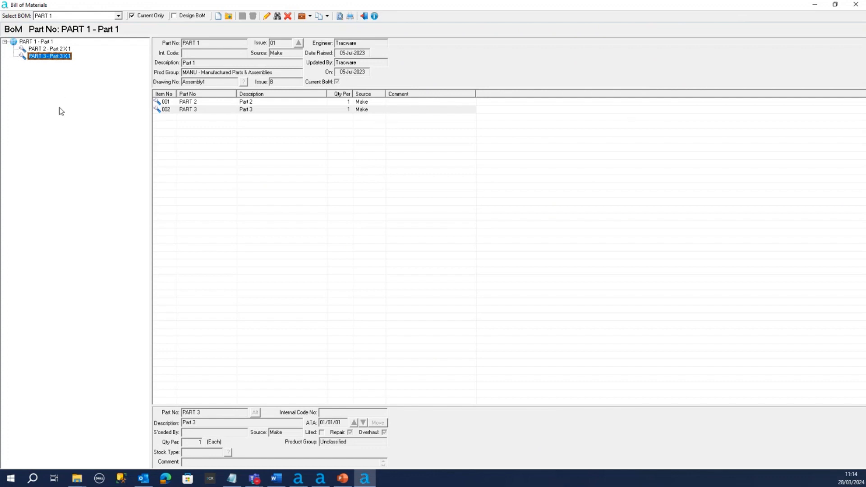
click(39, 42)
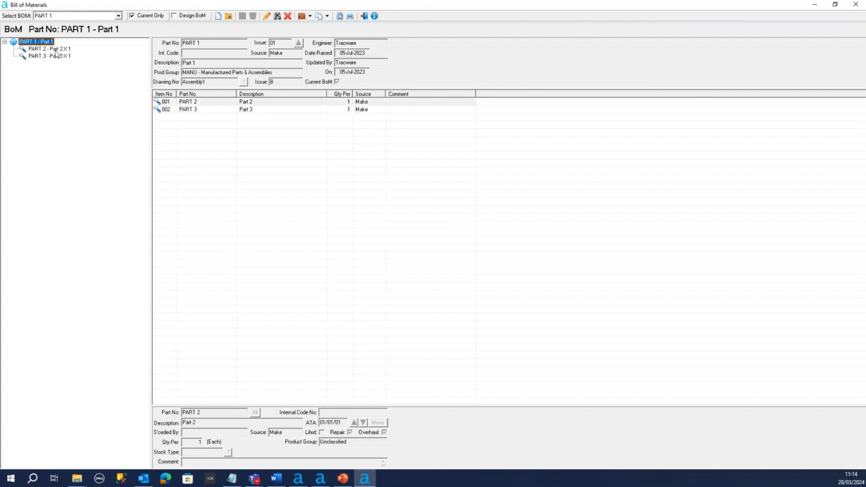
click(57, 56)
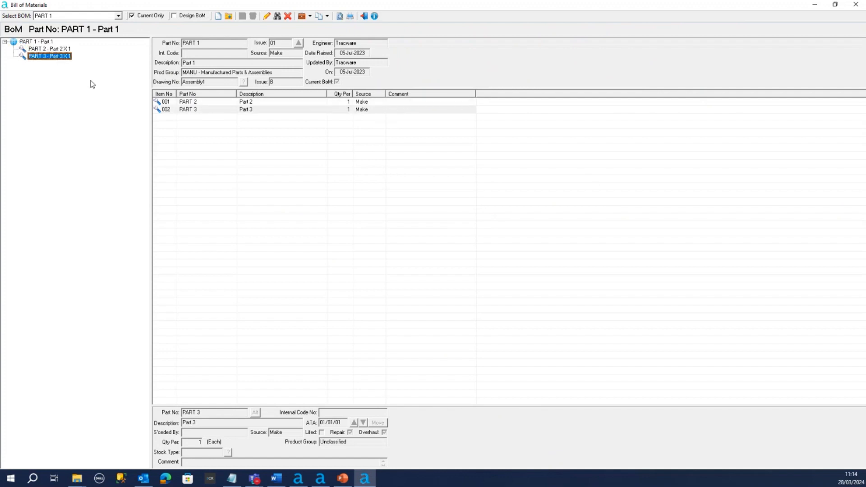
click(218, 103)
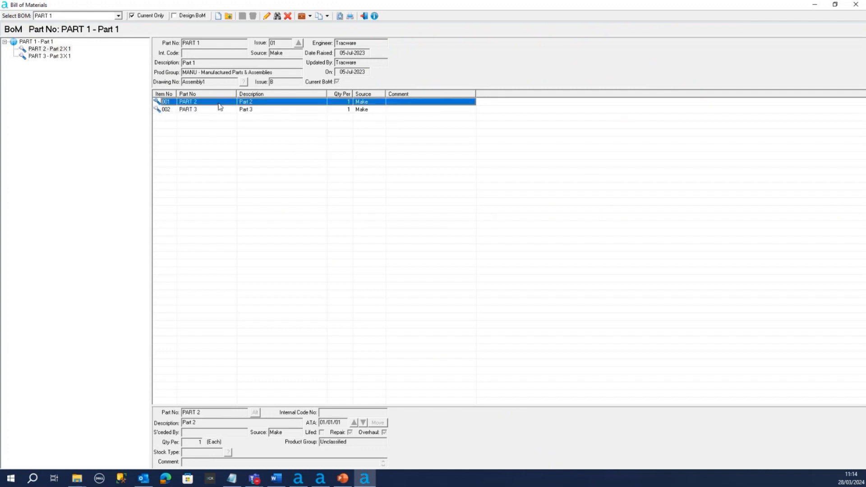
click(368, 110)
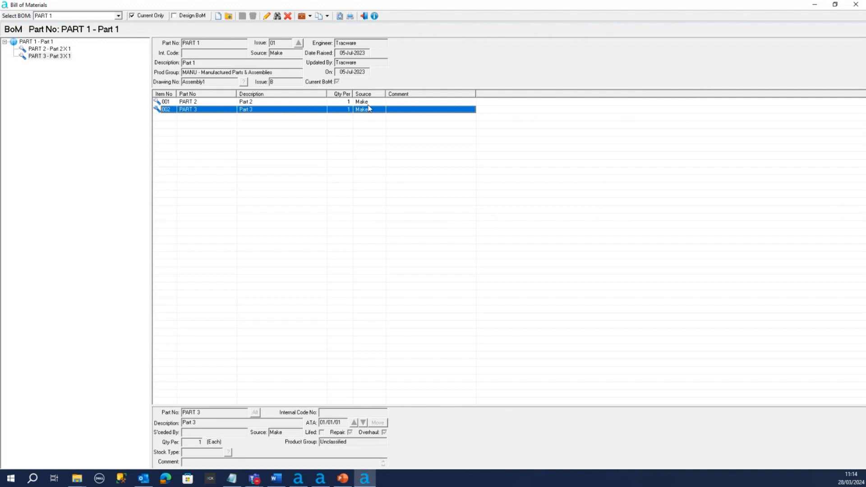
click(366, 103)
click(367, 110)
click(266, 16)
click(46, 56)
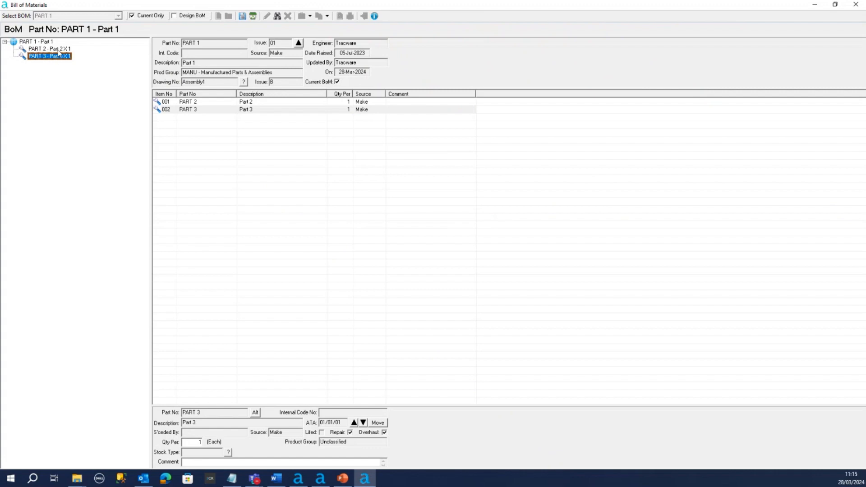
right_click(29, 43)
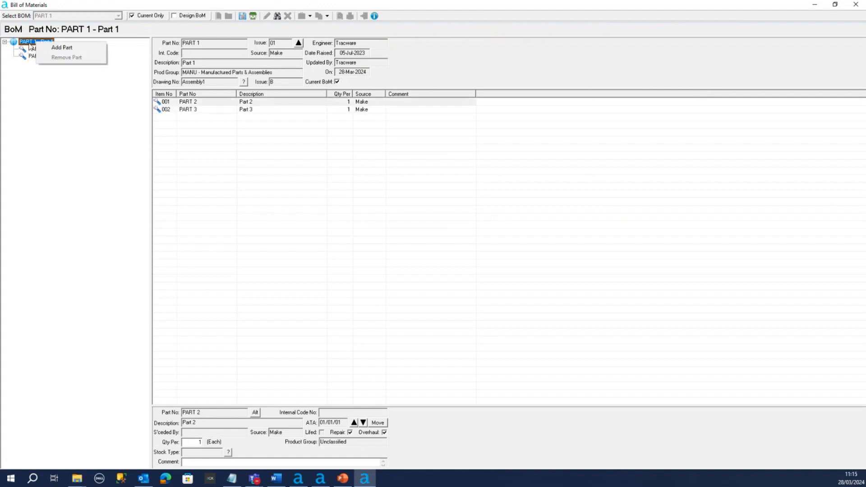
click(68, 47)
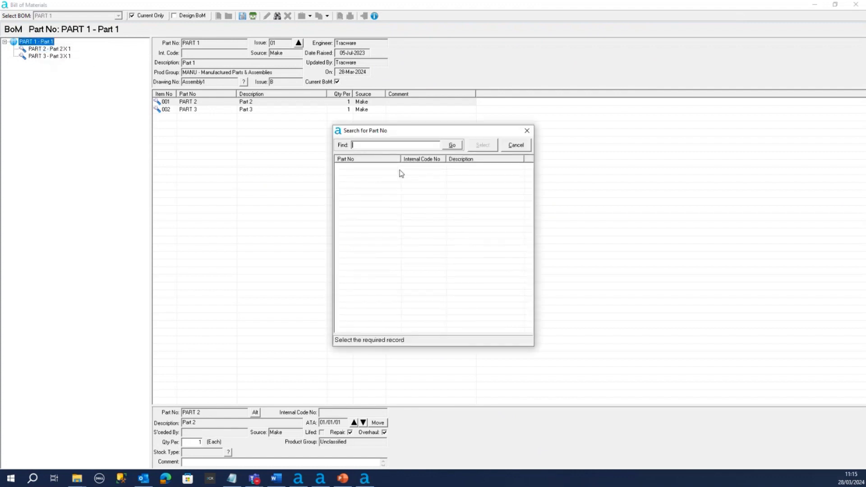
text(10)
key(Return)
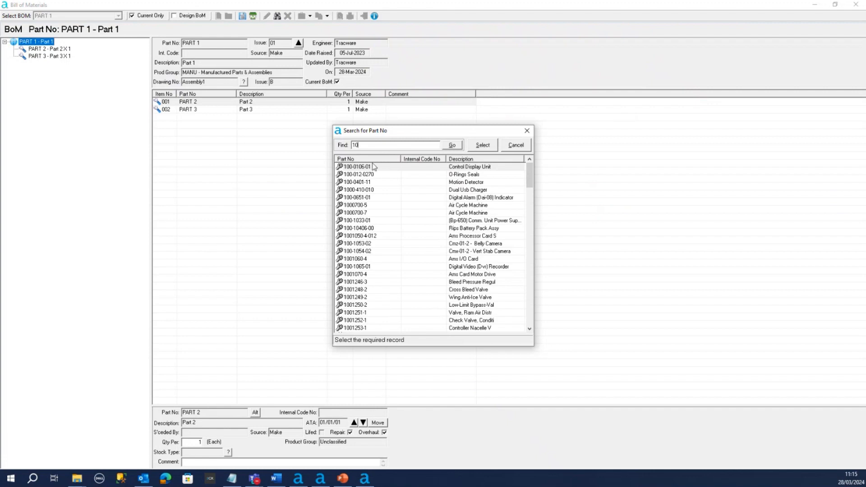
double_click(360, 175)
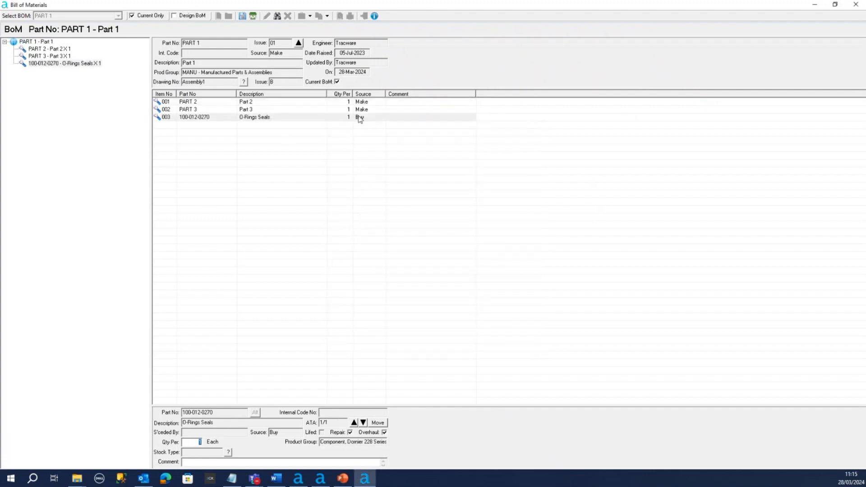
click(366, 119)
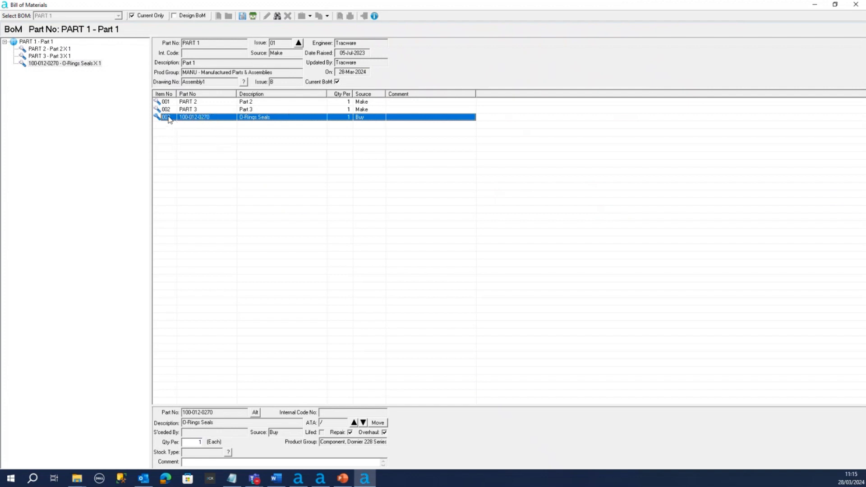
click(52, 65)
right_click(47, 65)
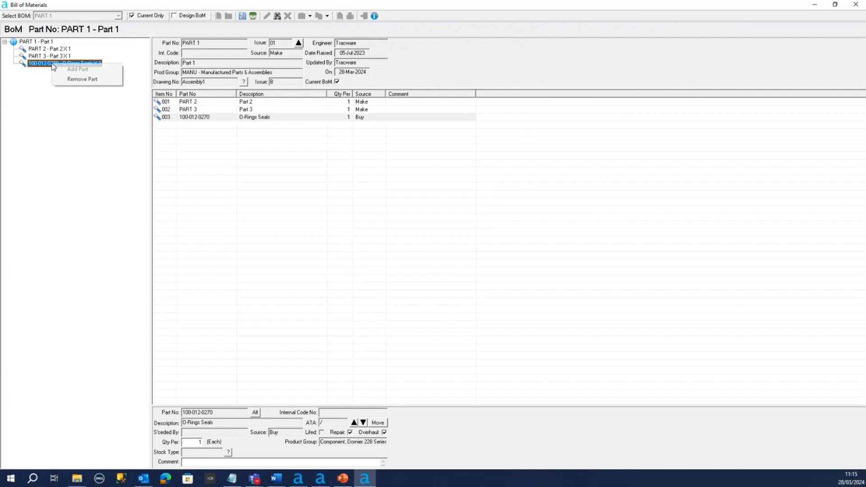
click(83, 80)
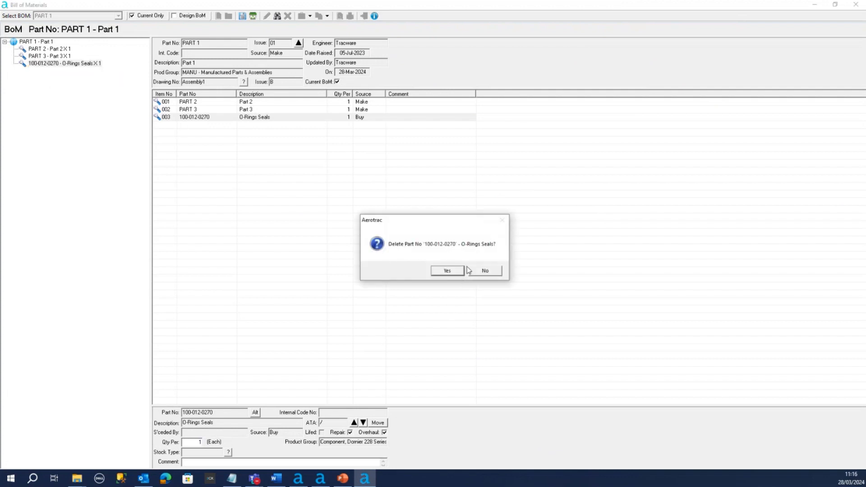
click(446, 272)
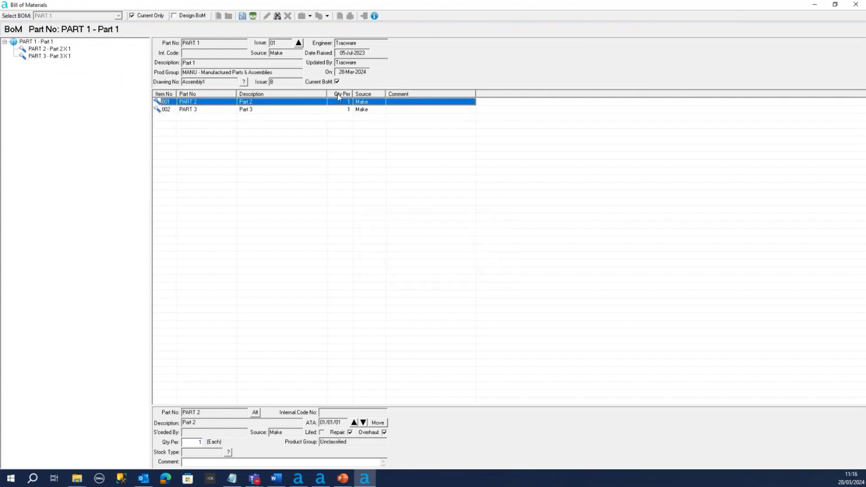
click(253, 17)
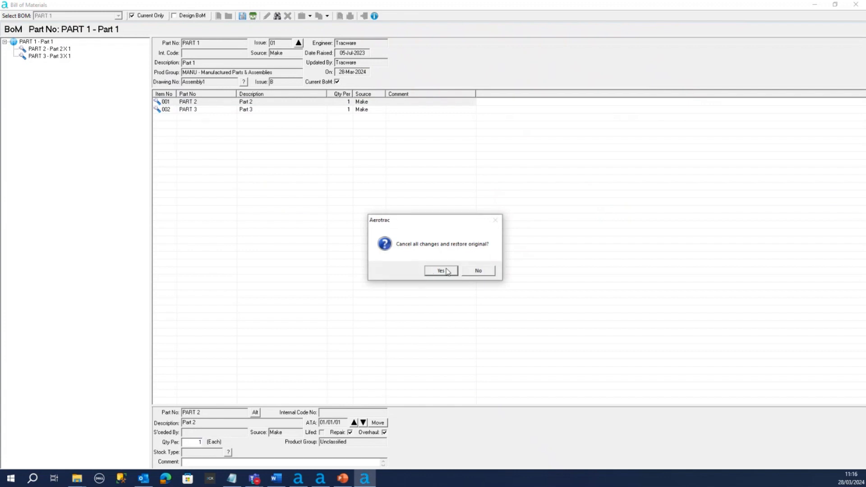
click(441, 271)
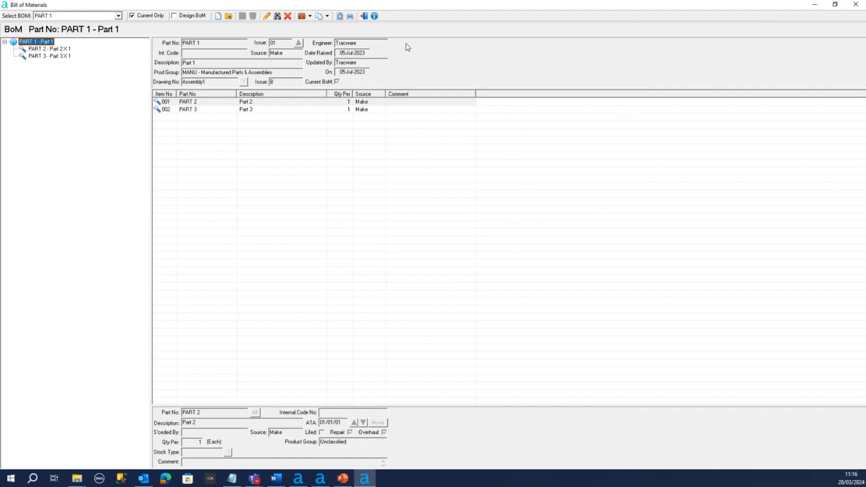
Step: Close the bill of materials and open the manufacturing Route Masters
click(364, 16)
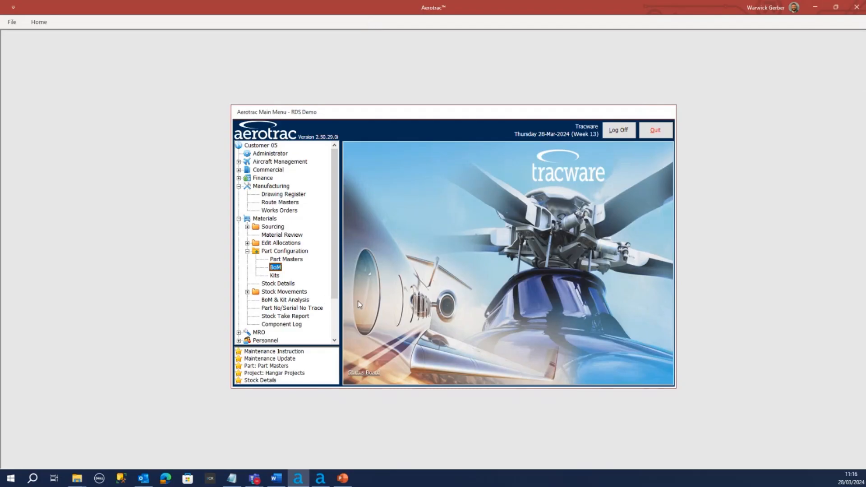
click(239, 219)
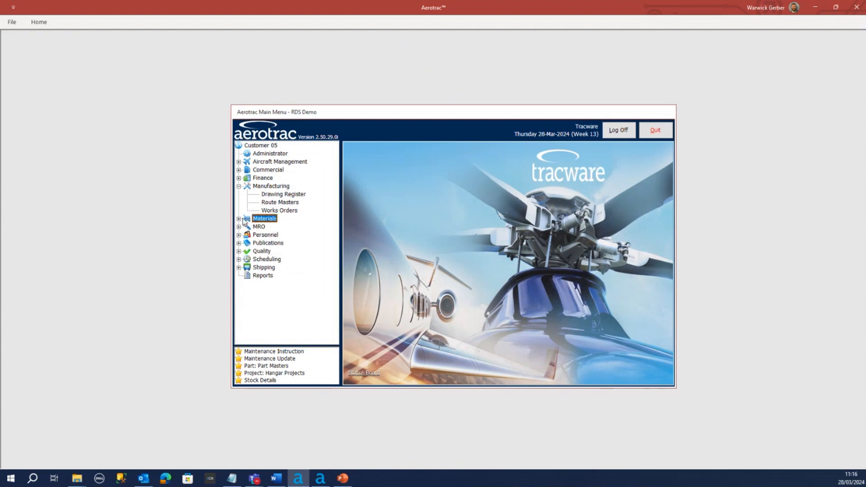
click(289, 204)
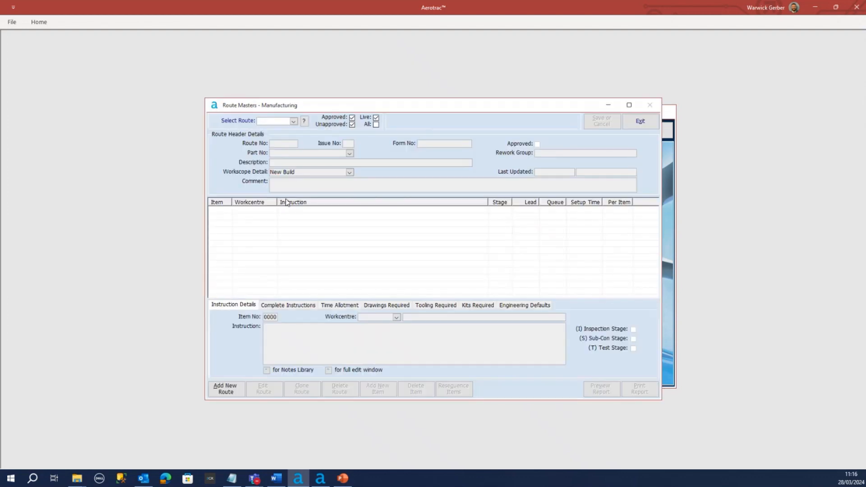
Step: Load route RN1115, the New Build route for PART 1
click(293, 122)
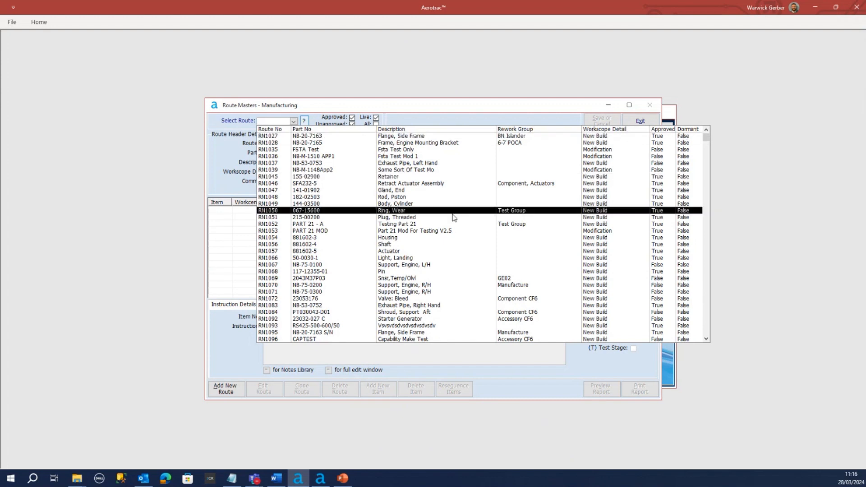
scroll(531, 242, down, 3)
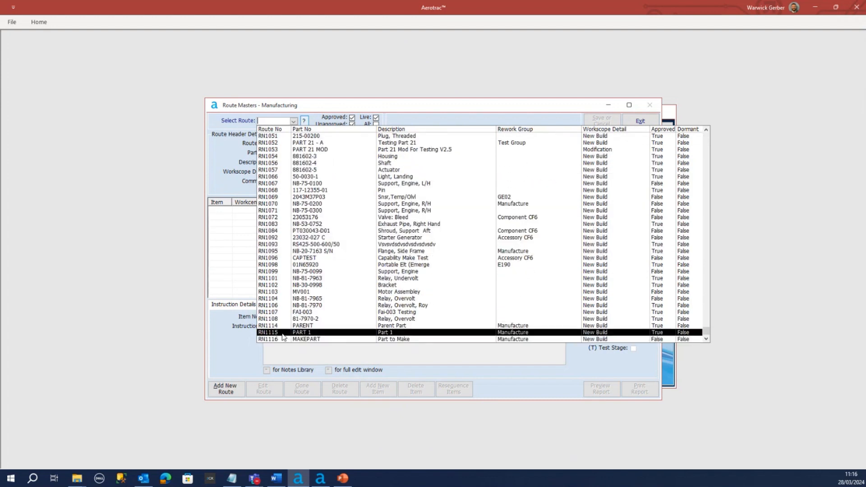
click(282, 333)
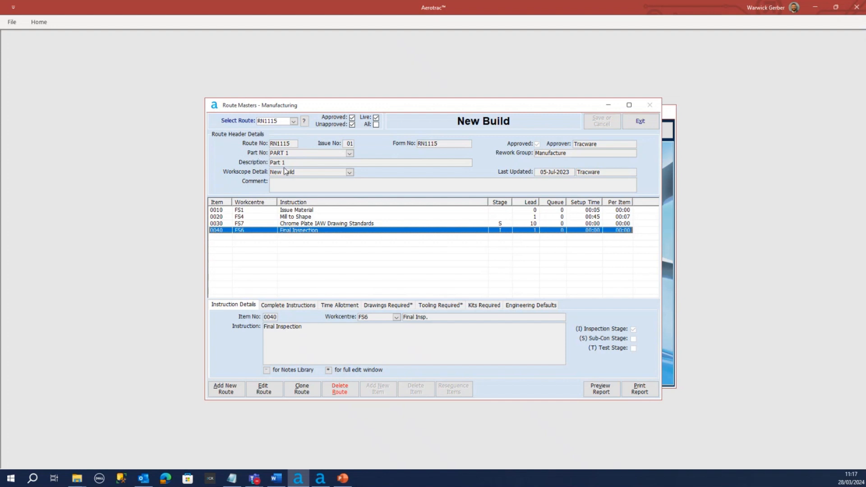
Step: Review route RN1115's items 0010 to 0040, checking each one's workcentre and instruction
click(251, 209)
click(253, 217)
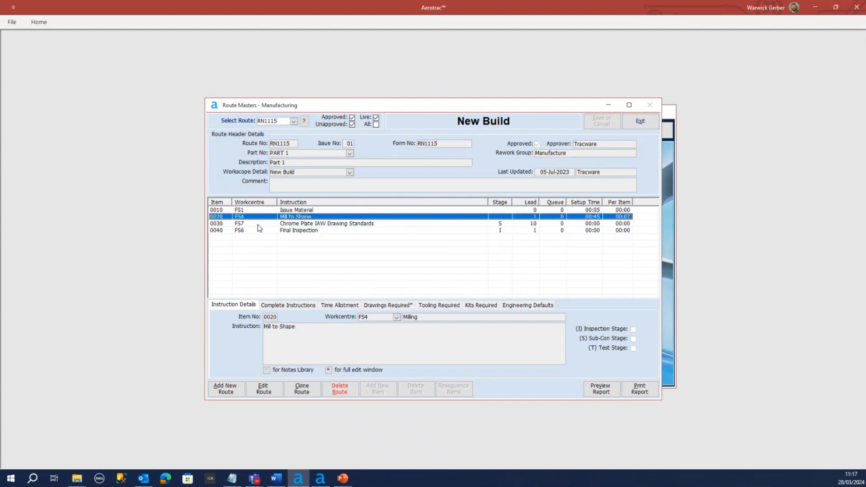
click(258, 224)
click(258, 230)
click(258, 211)
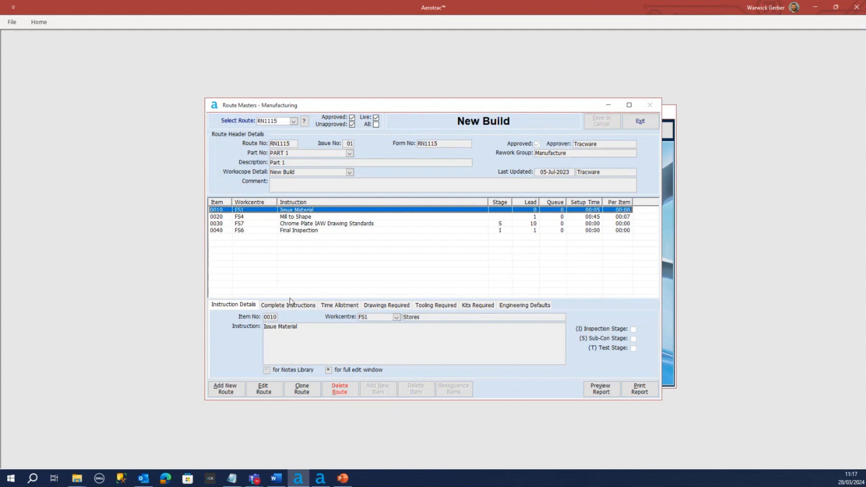
Step: Edit route RN1115 without creating a new issue and remove its approval
click(263, 391)
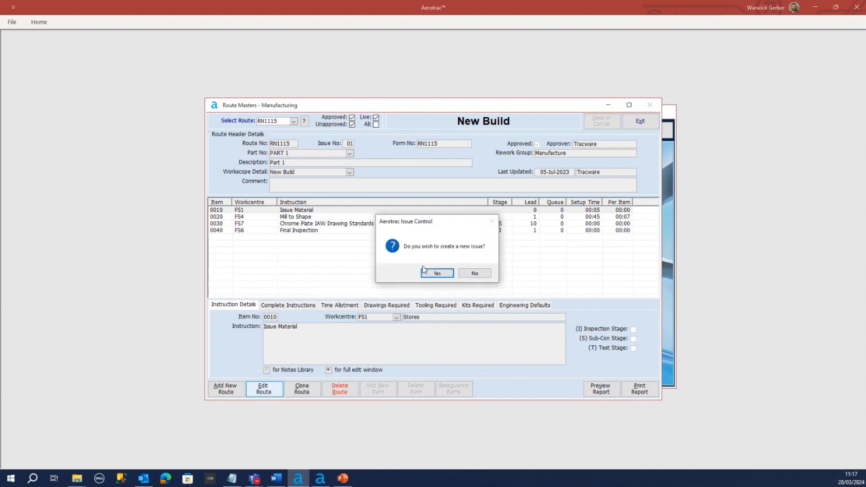
click(481, 276)
click(479, 274)
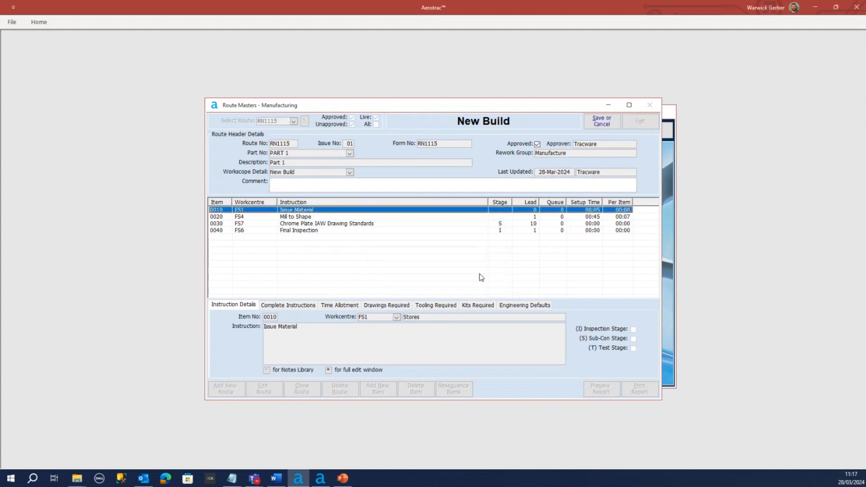
click(537, 145)
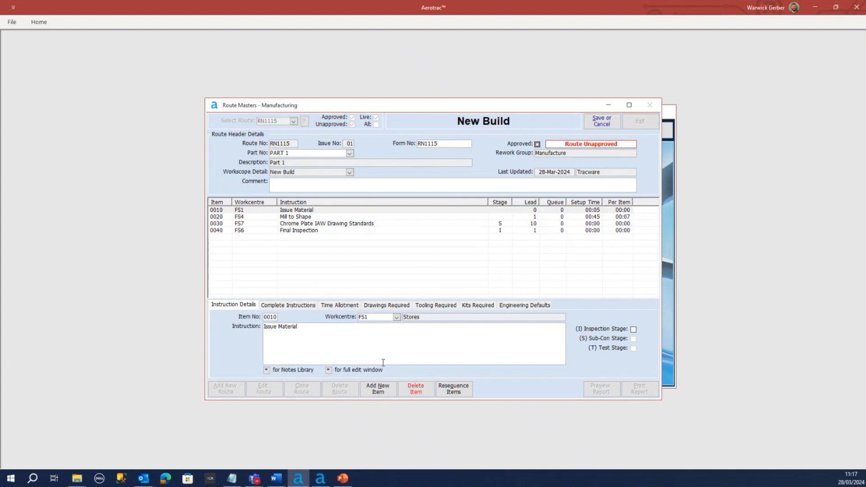
Step: Add a new route item 0050 at workcentre FS8 (NDT) with the instruction "carry test"
click(380, 391)
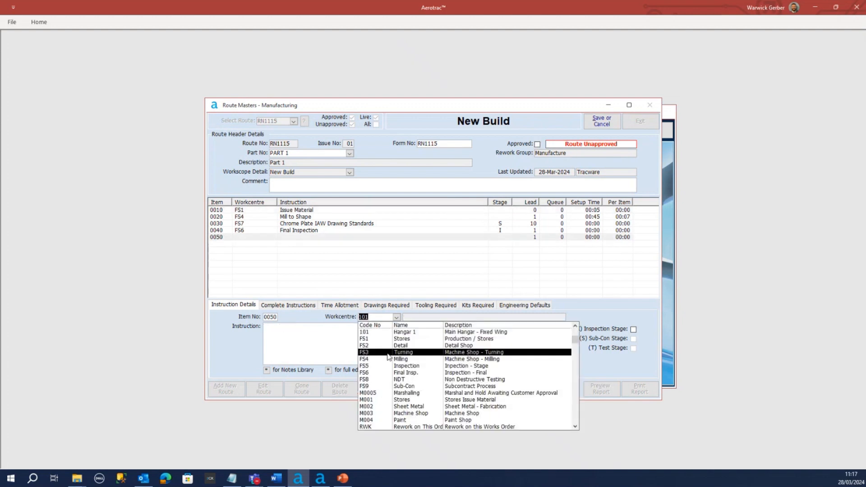
scroll(388, 356, down, 1)
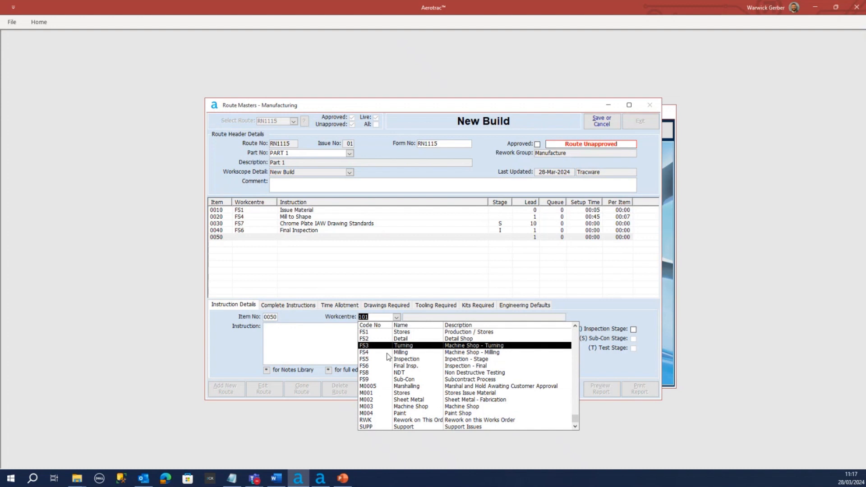
click(374, 374)
click(345, 341)
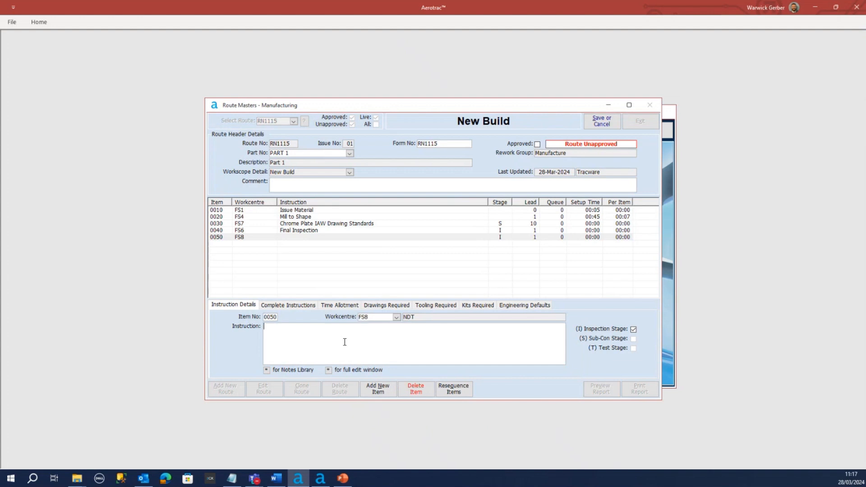
text(carry test)
click(365, 317)
Step: Review item 0050's instruction details, complete instructions and time allotment
click(278, 306)
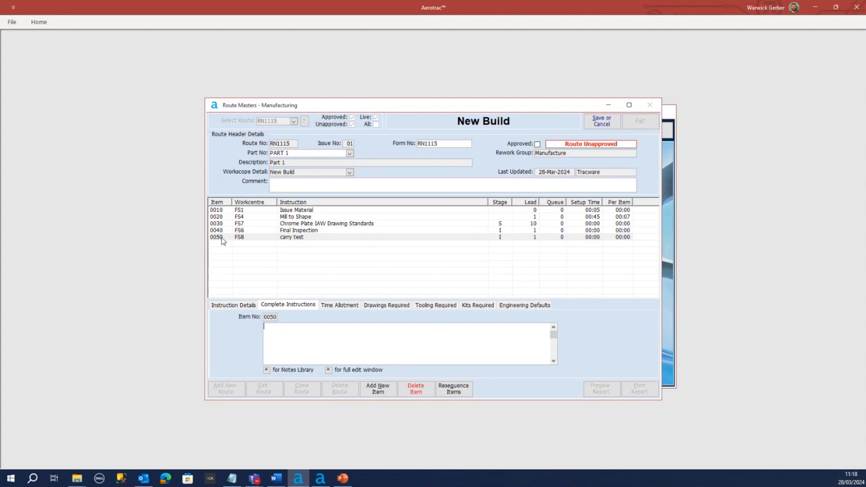
click(231, 305)
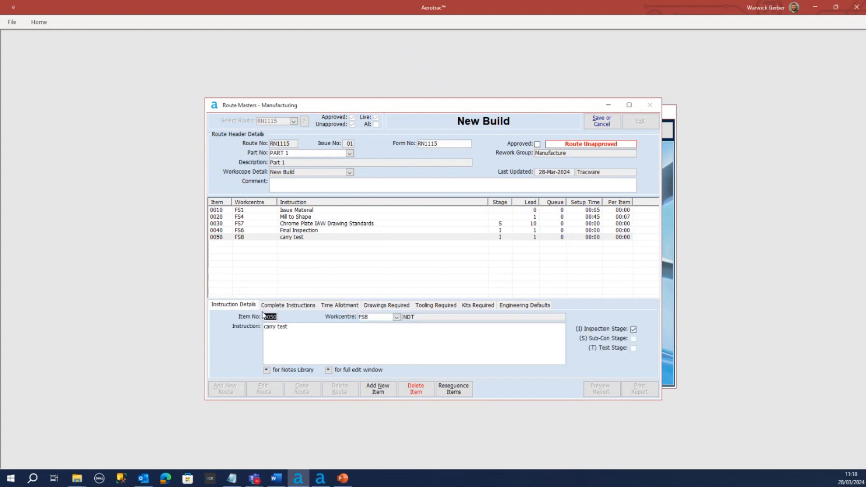
click(287, 305)
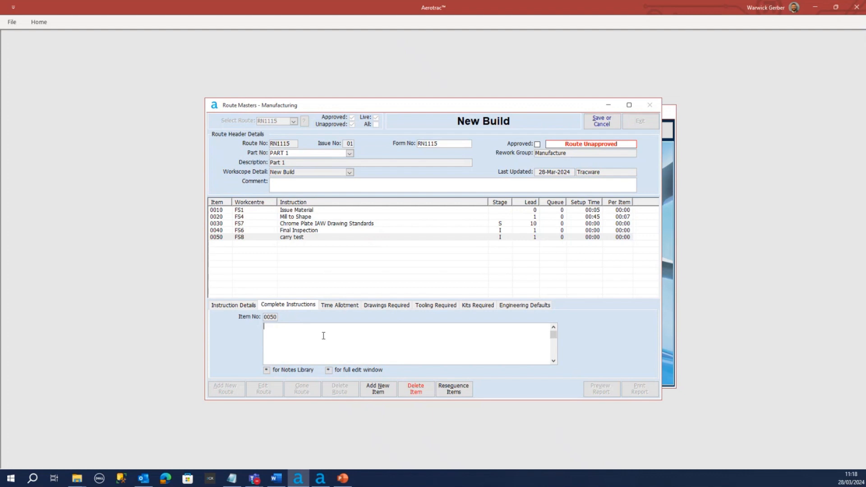
click(338, 306)
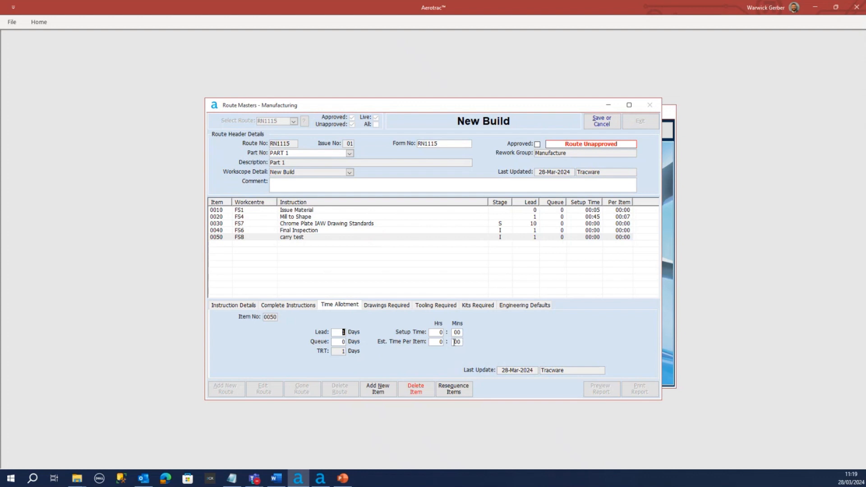
Step: Add drawing Assembly1 to item 0050's required drawings and remove it again
click(381, 307)
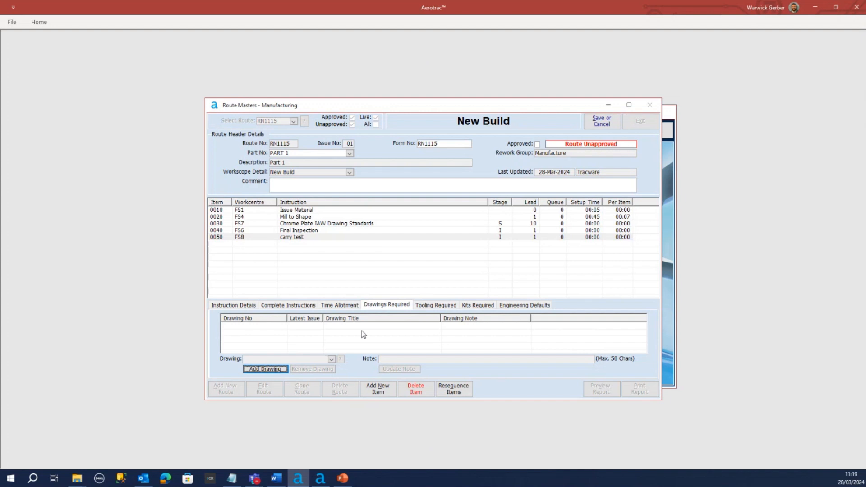
click(263, 369)
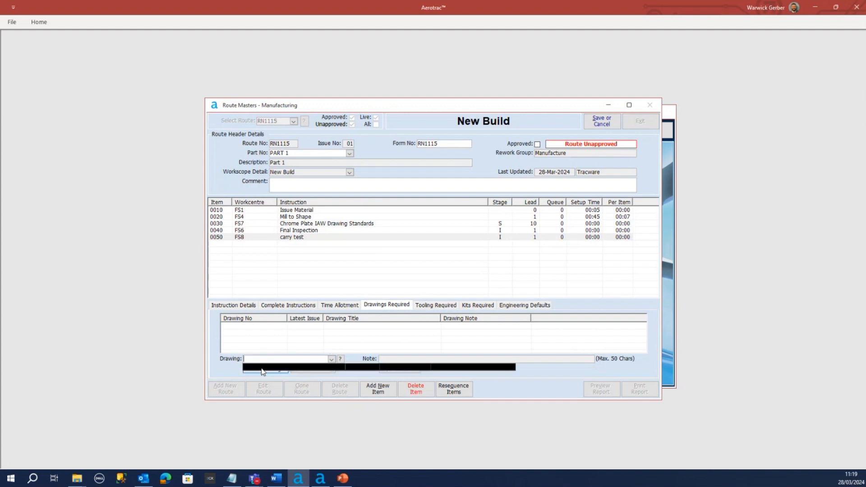
text(assembly1)
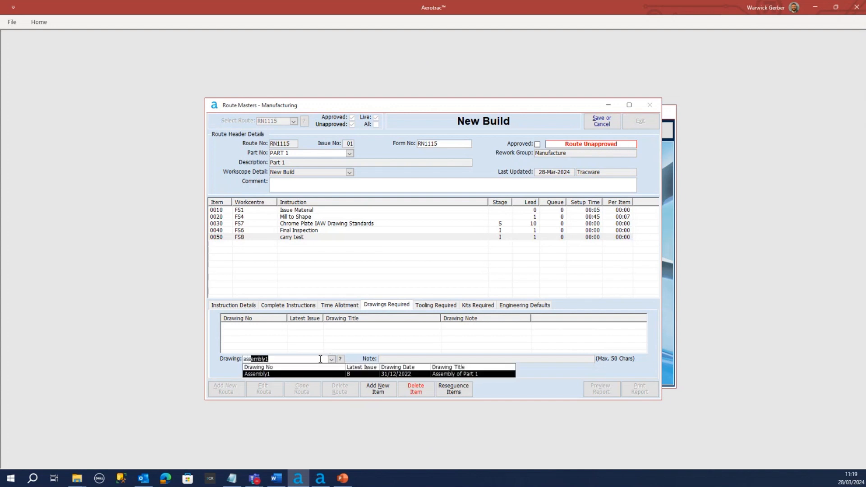
click(277, 375)
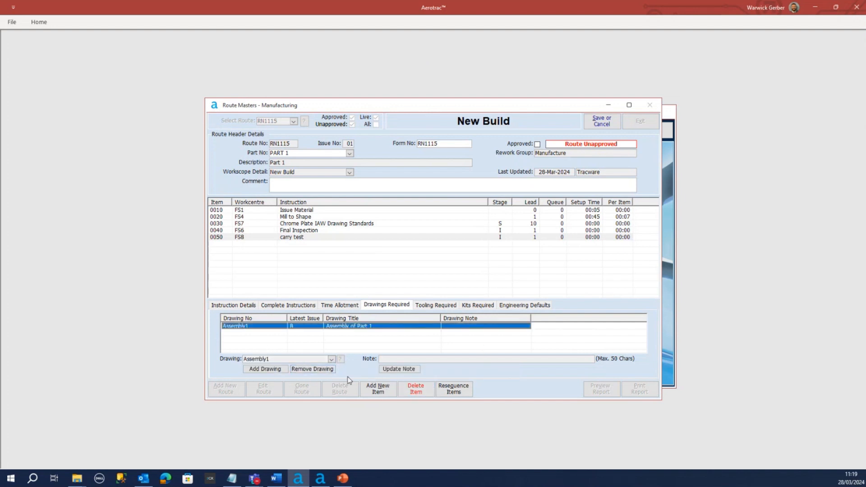
click(311, 370)
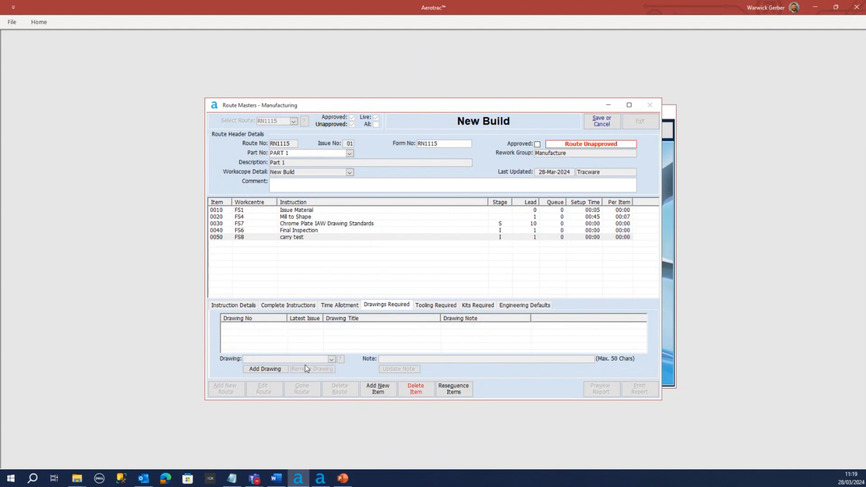
Step: Review item 0050's required tooling and kits and the route's engineering defaults
click(432, 307)
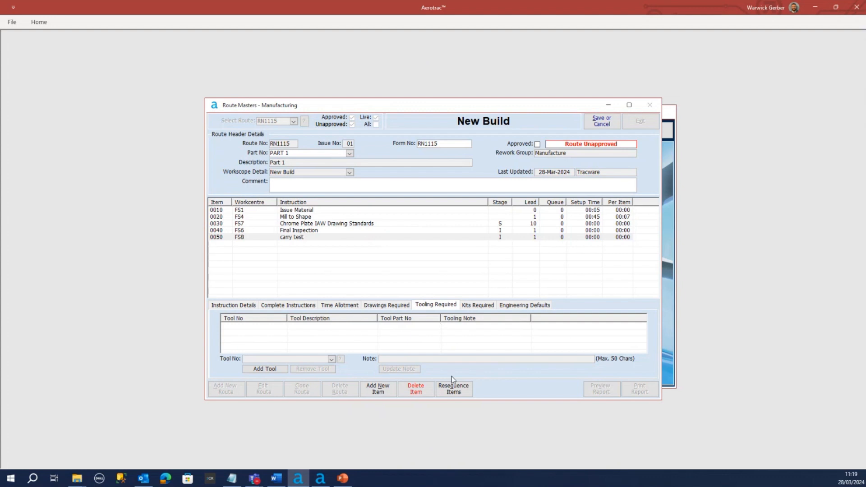
click(477, 305)
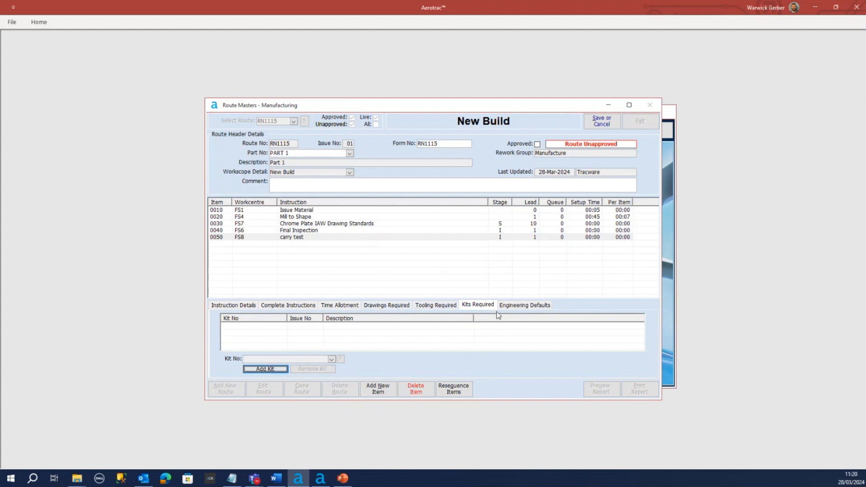
click(523, 305)
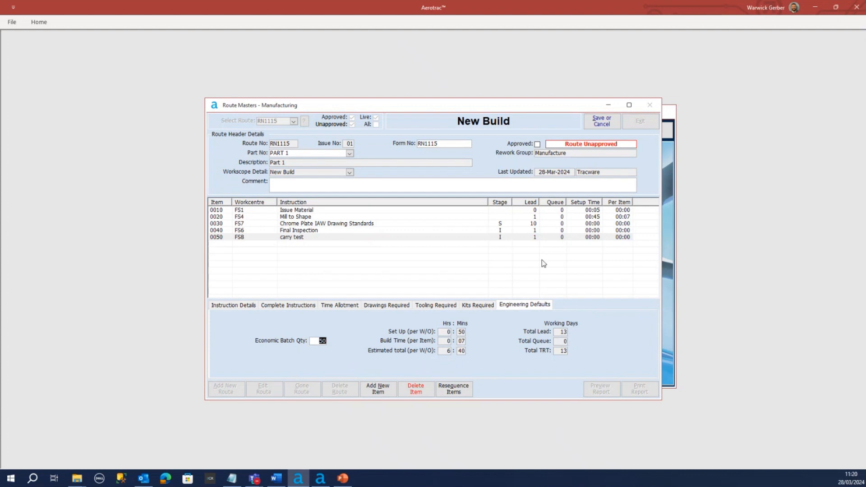
Step: Compare the time allotment of item 0030, Chrome Plate IAW Drawing Standards, with the route's engineering defaults
click(412, 224)
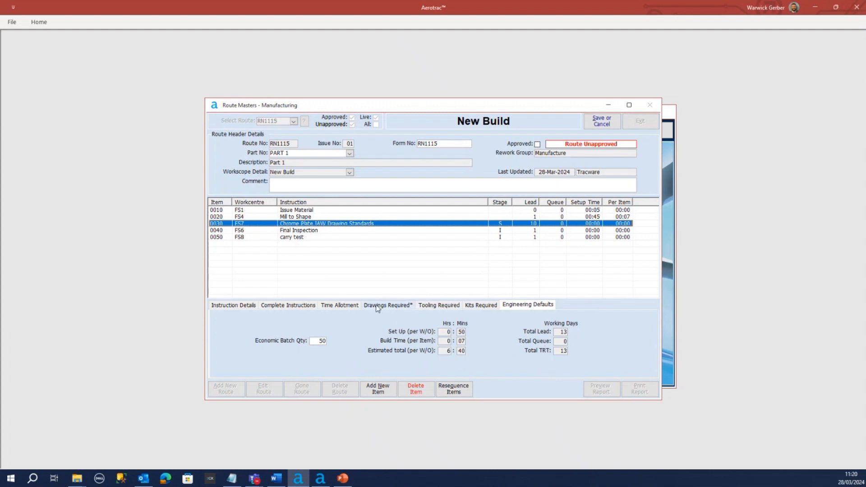
click(347, 309)
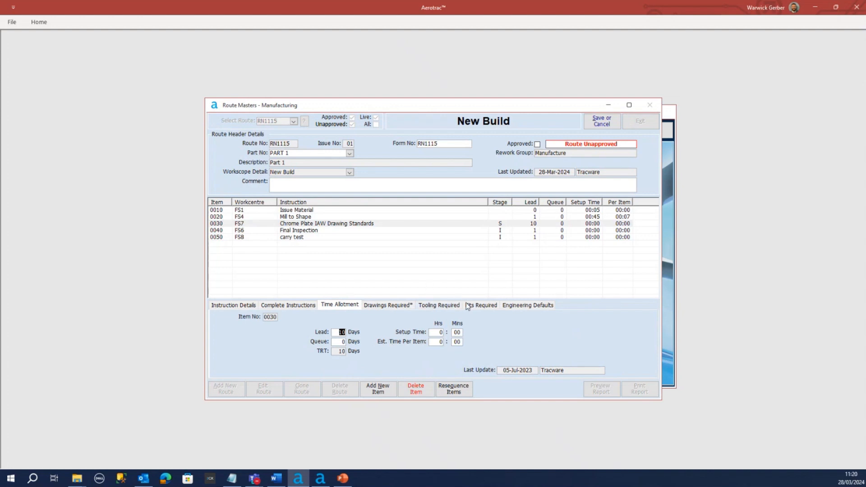
click(526, 307)
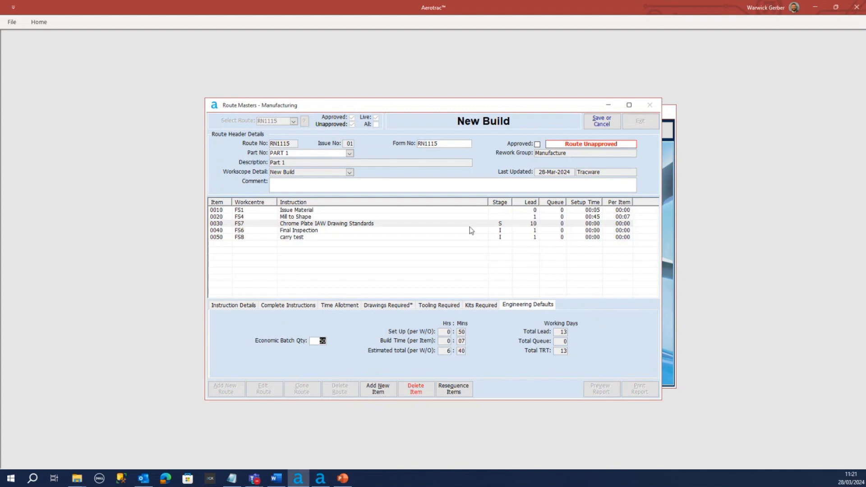
Step: Cancel all changes to restore the original route and look through its items 0020 to 0040
click(597, 128)
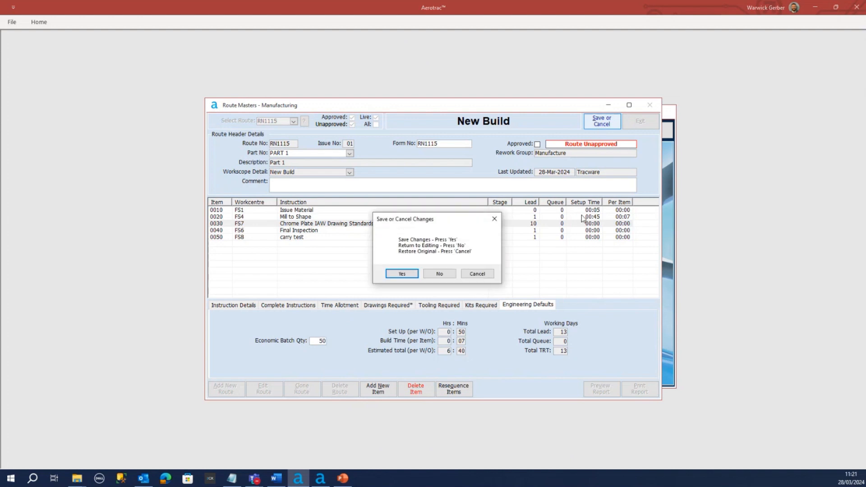
click(481, 276)
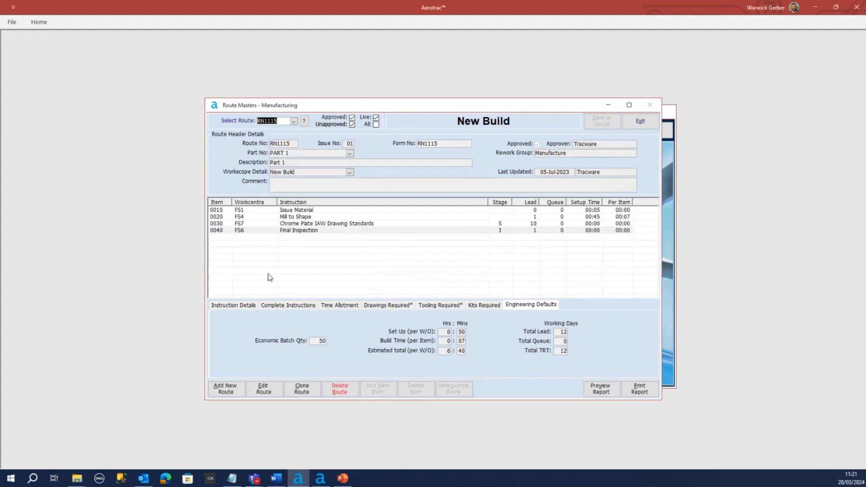
click(316, 217)
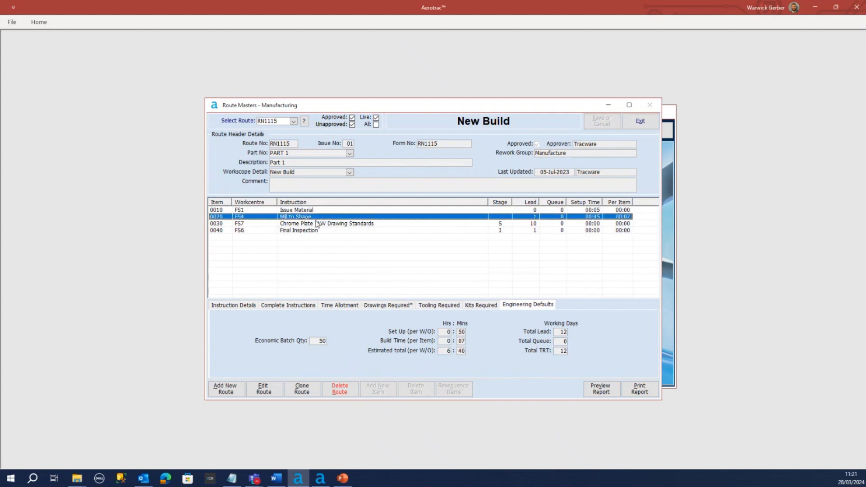
click(316, 224)
click(314, 231)
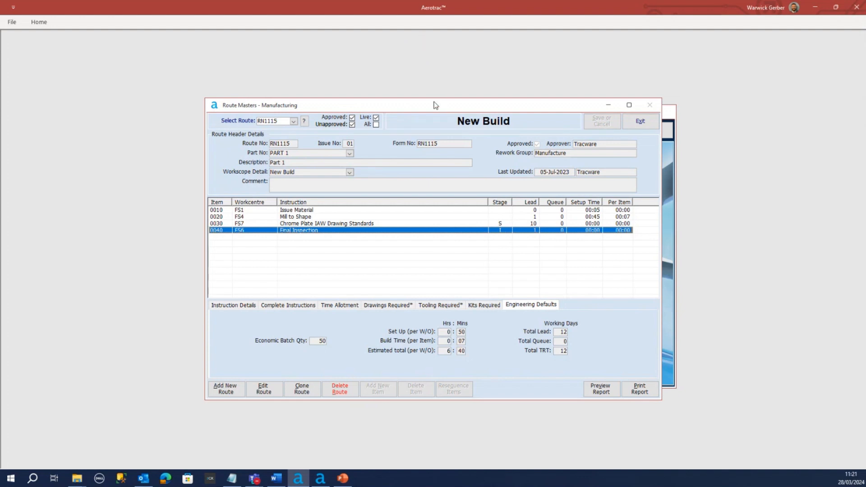
Step: Leave the Route Masters for the commercial Sales Quotes/Orders and list the quotes and orders of all customers
click(642, 123)
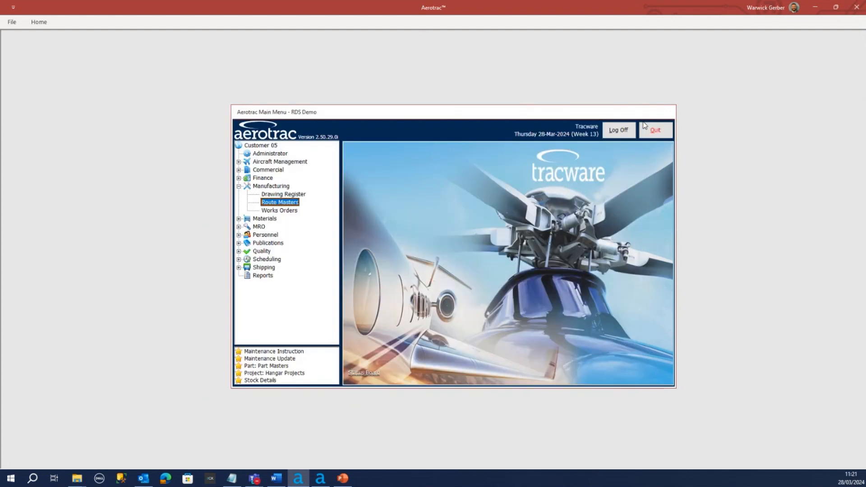
click(239, 187)
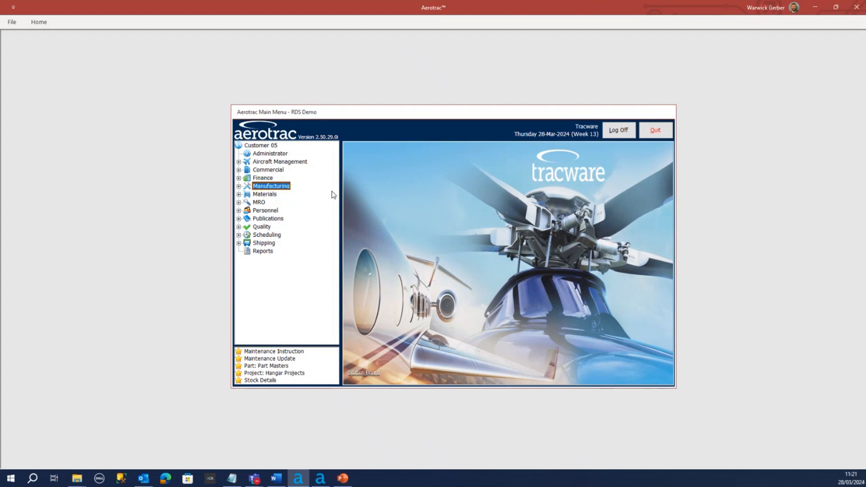
click(239, 170)
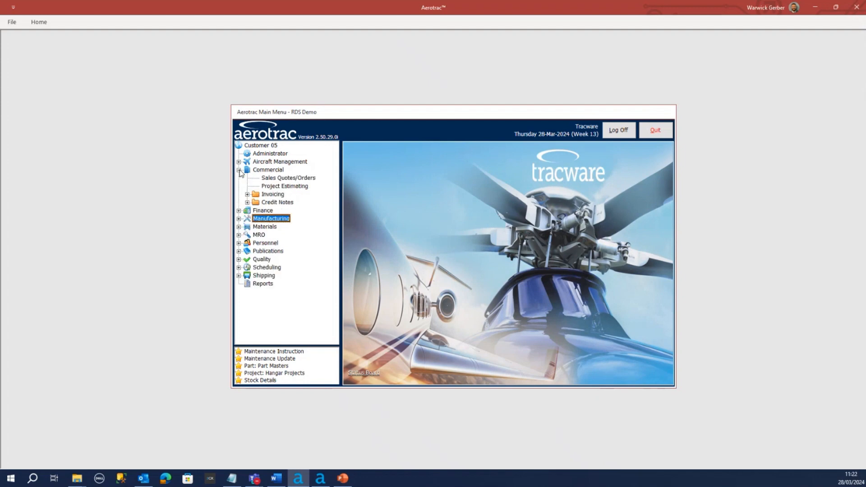
click(273, 179)
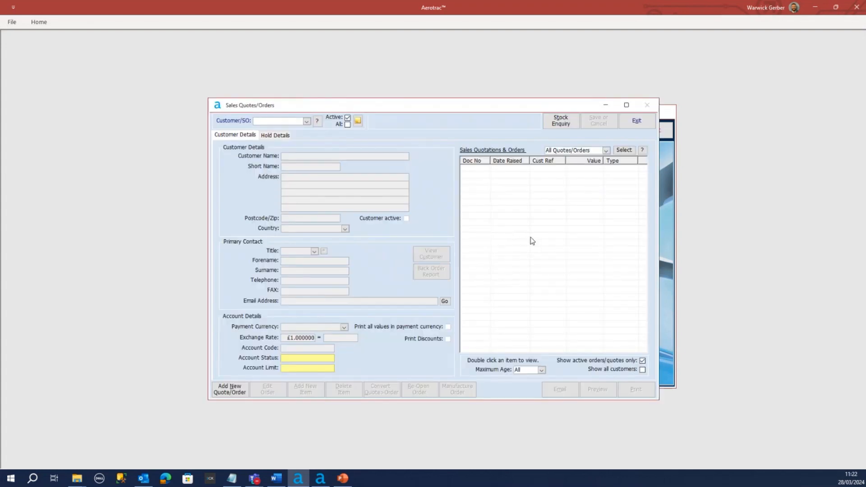
click(642, 370)
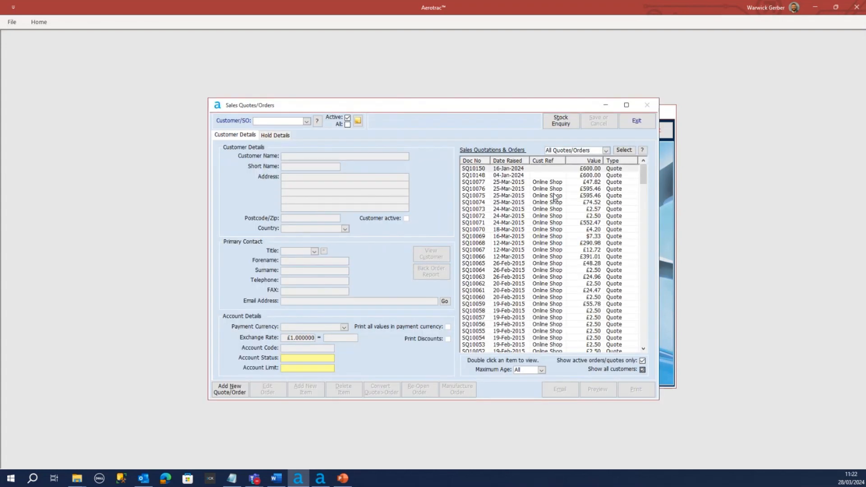
Step: Sort the quotes and orders newest first, open the order raised 27-Mar-2024 and review its order details and PART 1 line
click(513, 162)
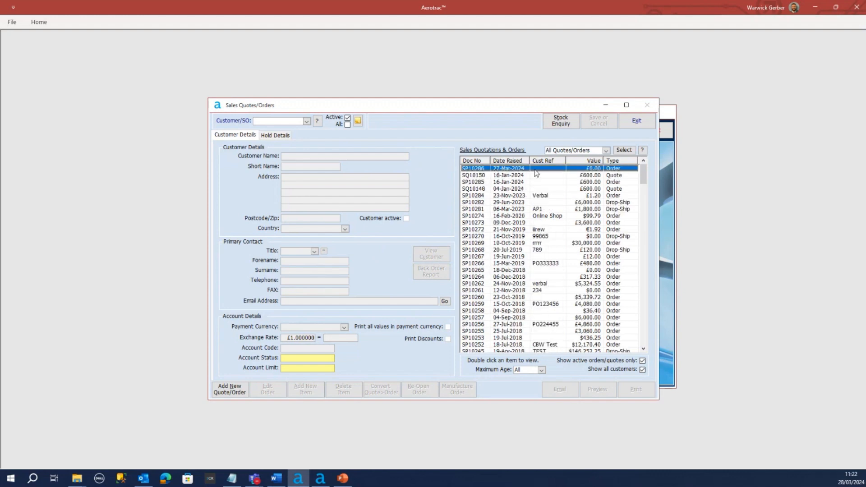
double_click(478, 171)
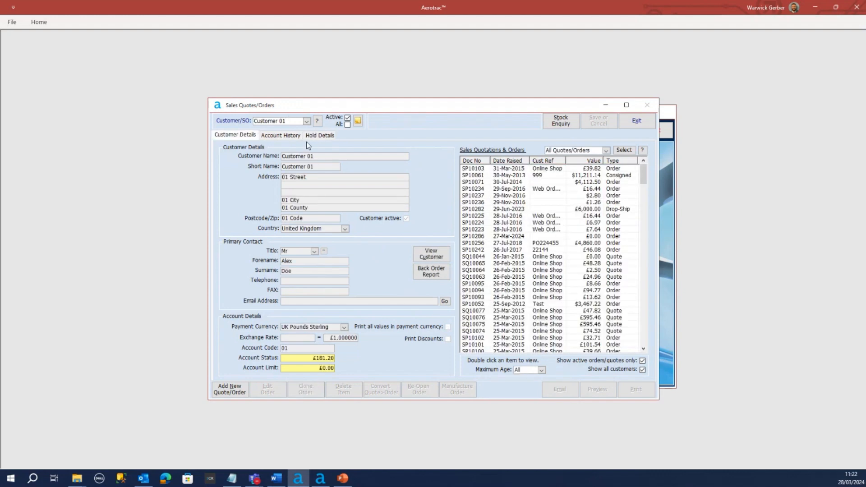
click(322, 136)
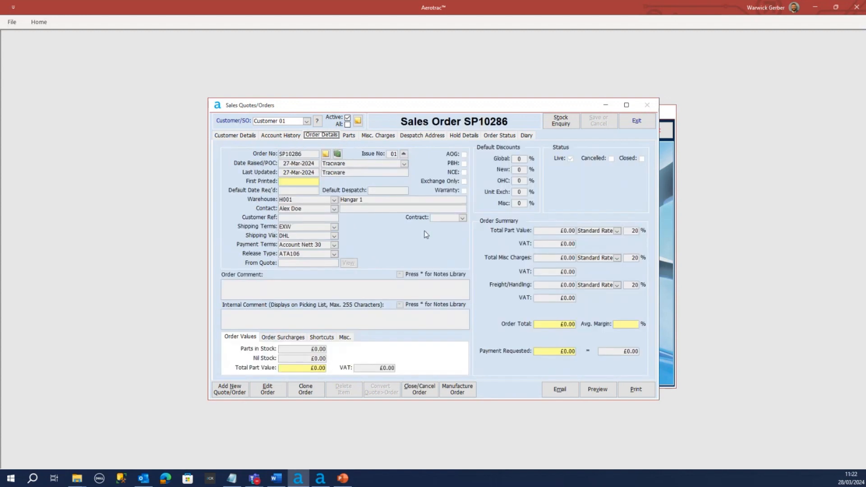
click(349, 137)
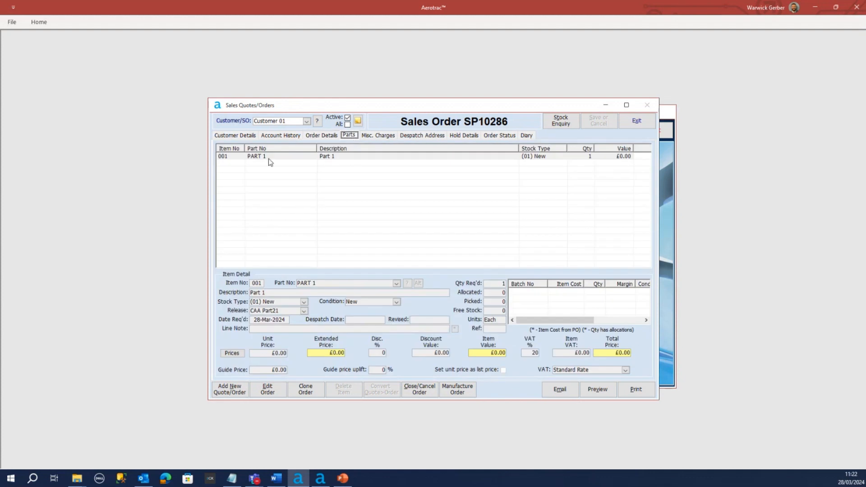
click(262, 158)
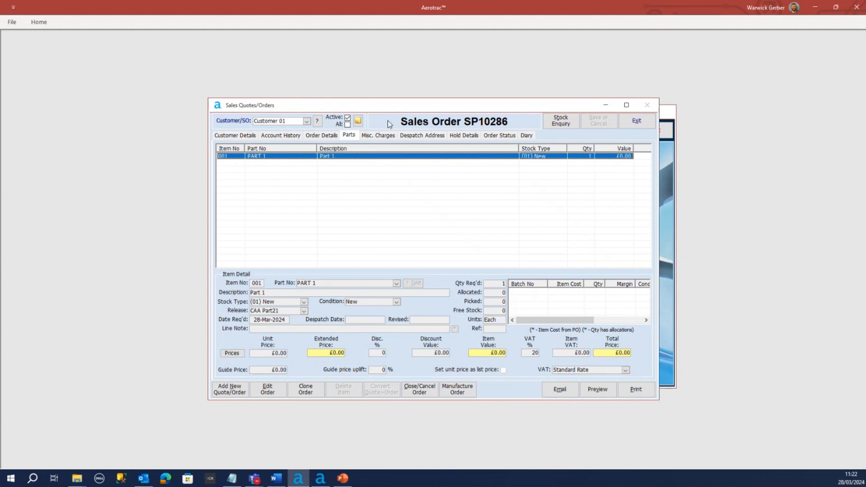
drag(383, 108, 406, 113)
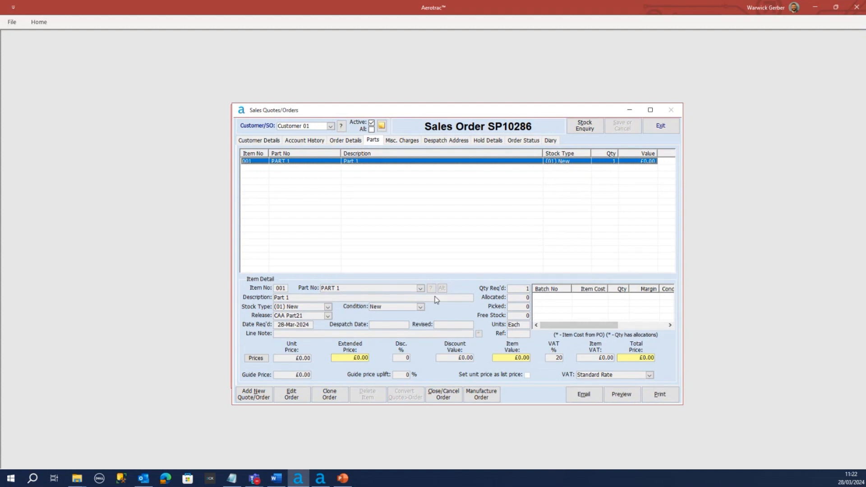
mouse_move(446, 112)
mouse_down()
mouse_move(441, 98)
mouse_move(448, 107)
mouse_up()
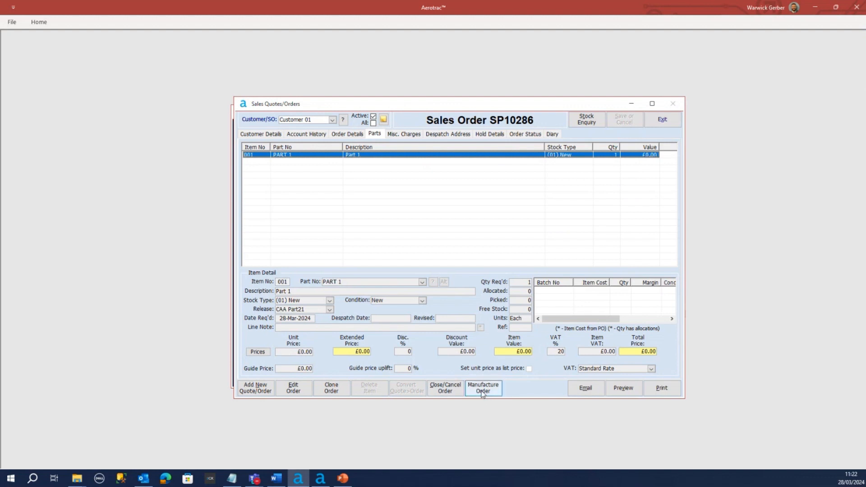
Step: Try to raise works orders for all outstanding items on the sales order
click(484, 392)
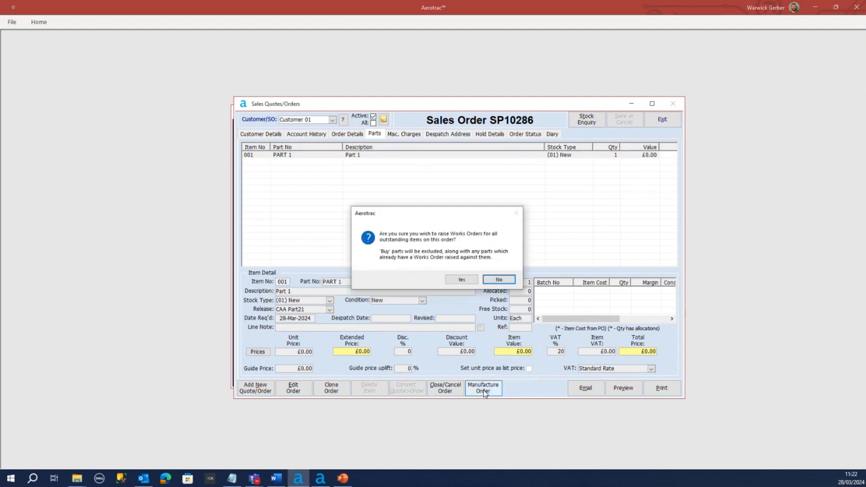
click(461, 280)
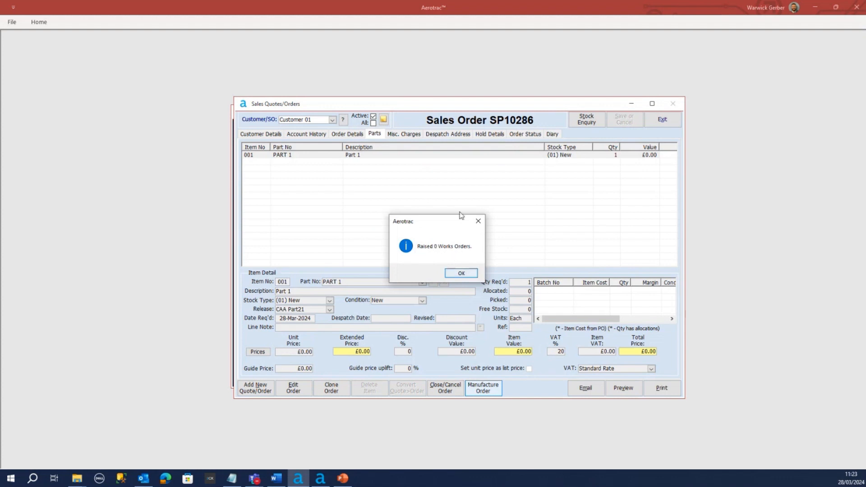
click(459, 276)
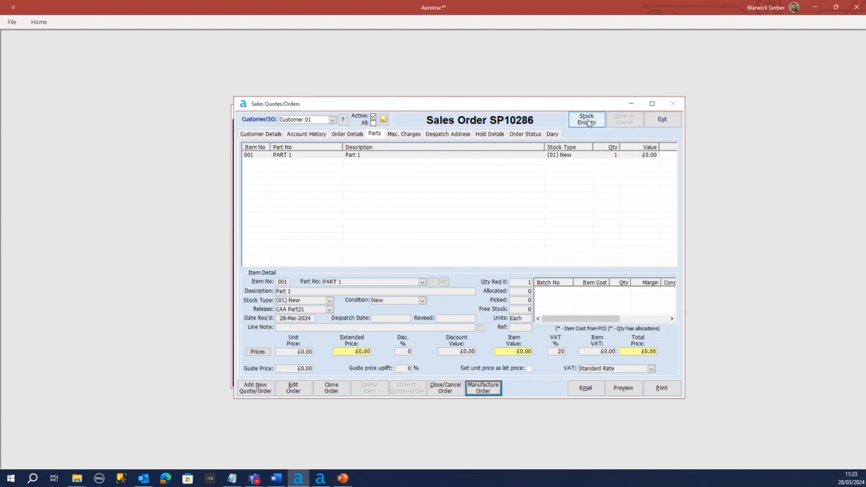
Step: Leave the sales order for the manufacturing Works Orders and select the New Build works order for PART 1
click(661, 121)
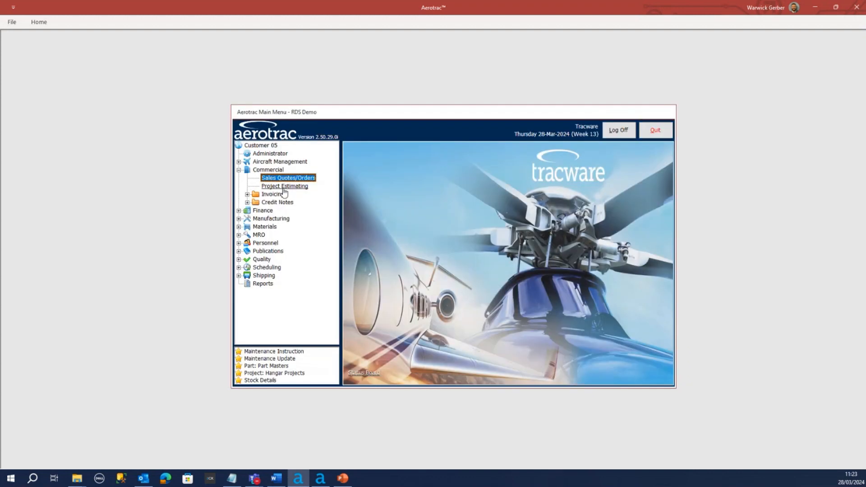
click(239, 170)
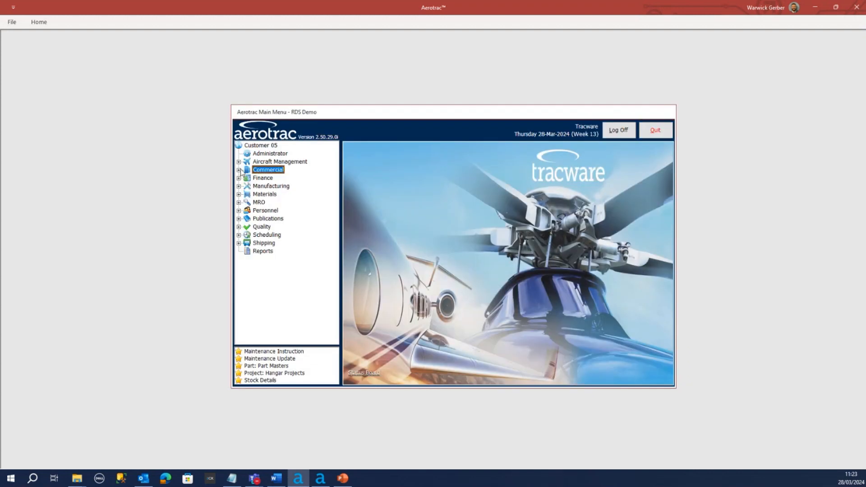
double_click(267, 188)
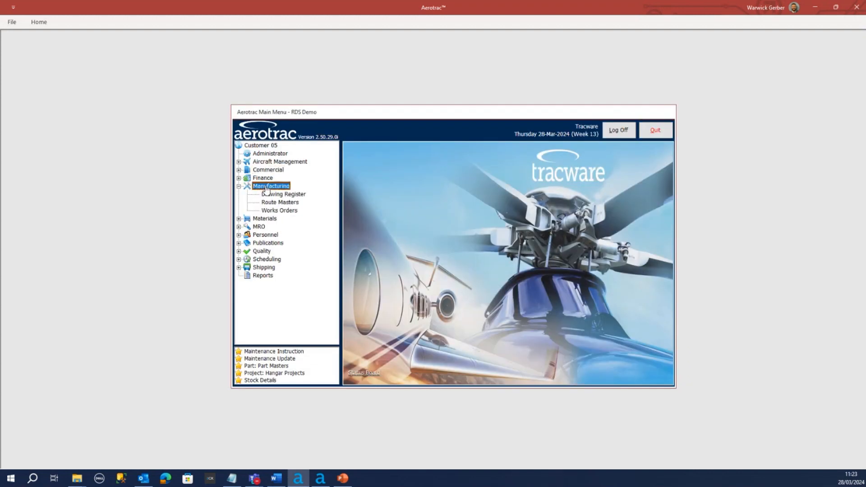
click(278, 211)
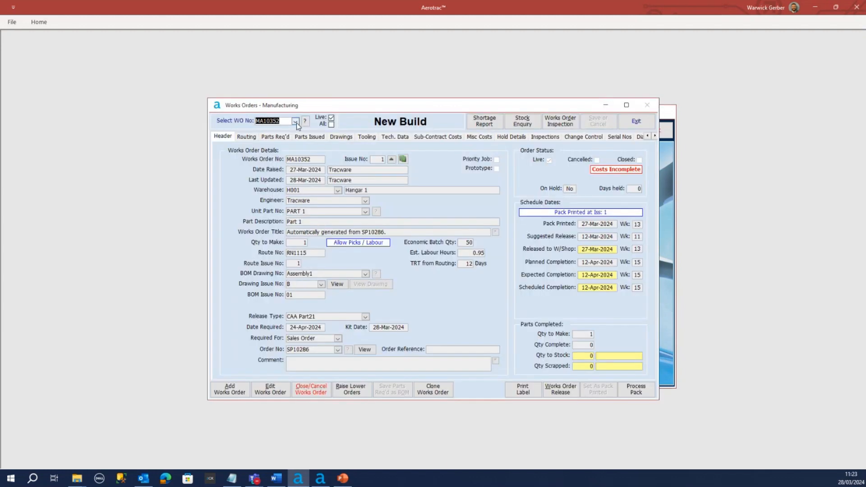
click(295, 121)
click(432, 166)
Step: Review the works order's routing operations from 0010, Issue Material, to 0040, Final Inspection
click(248, 138)
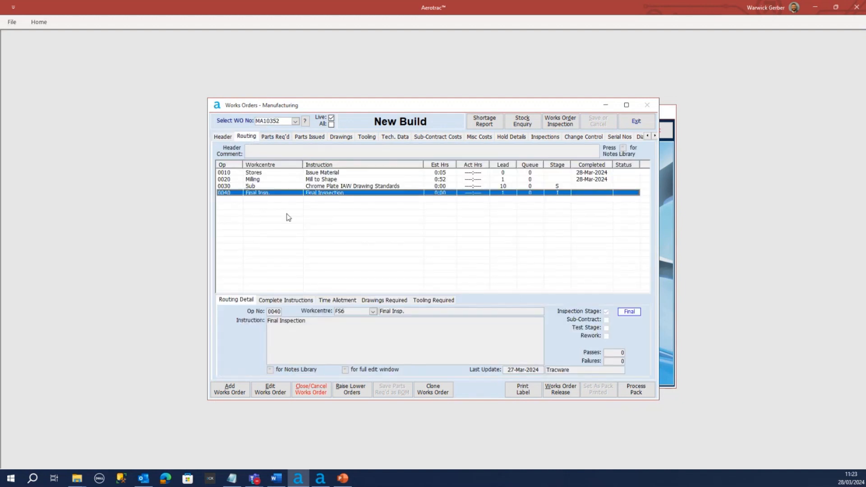
click(267, 173)
click(269, 179)
click(271, 187)
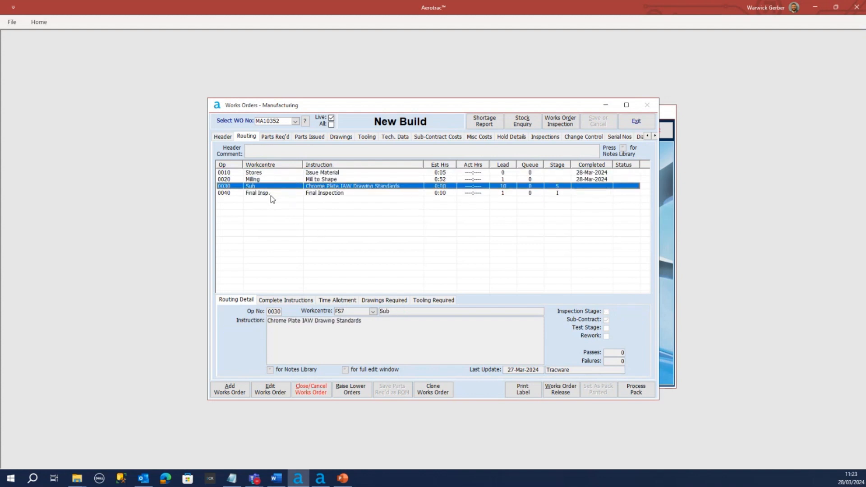
click(271, 195)
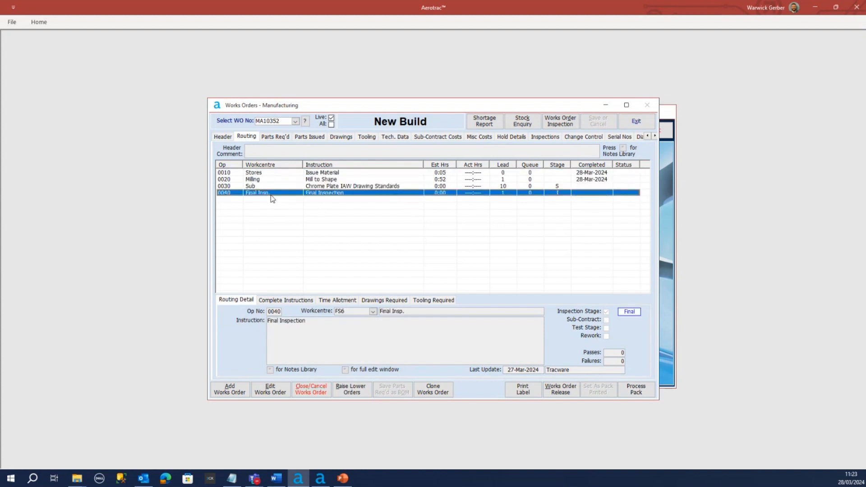
Step: Review the PART 2 and PART 3 items among the works order's required parts
click(275, 137)
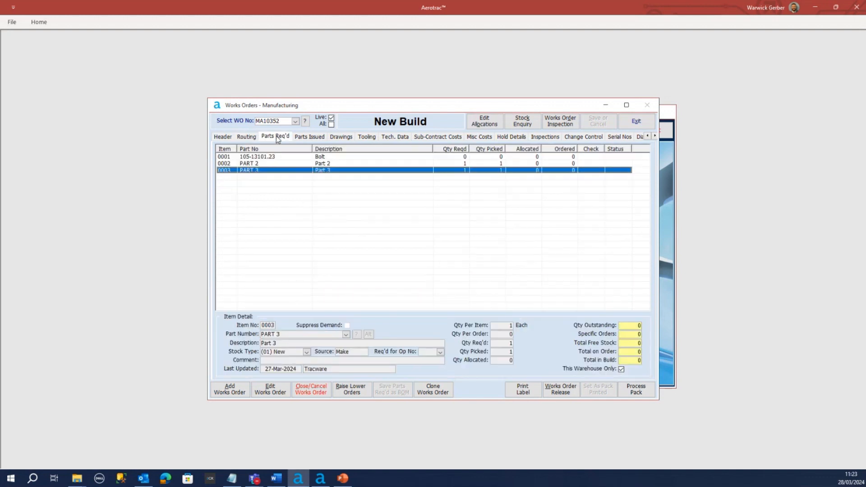
click(269, 166)
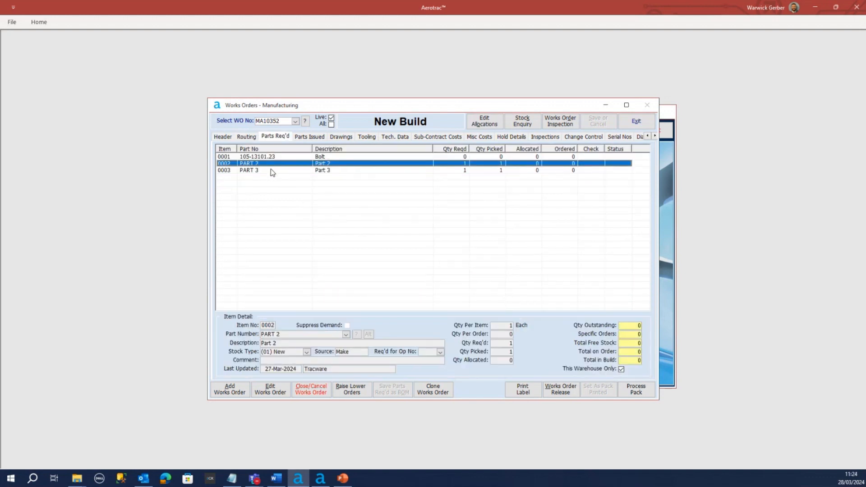
click(270, 170)
click(272, 165)
click(272, 171)
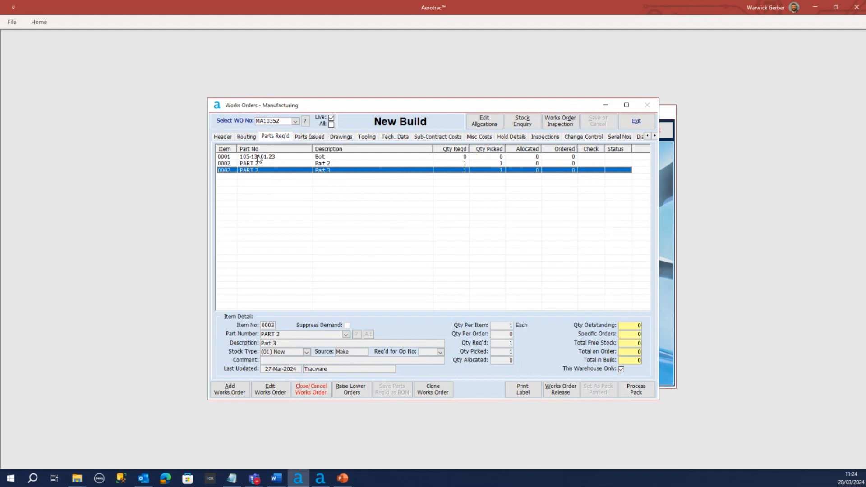
mouse_move(399, 106)
mouse_down()
mouse_move(420, 115)
mouse_move(387, 112)
mouse_move(398, 114)
mouse_up()
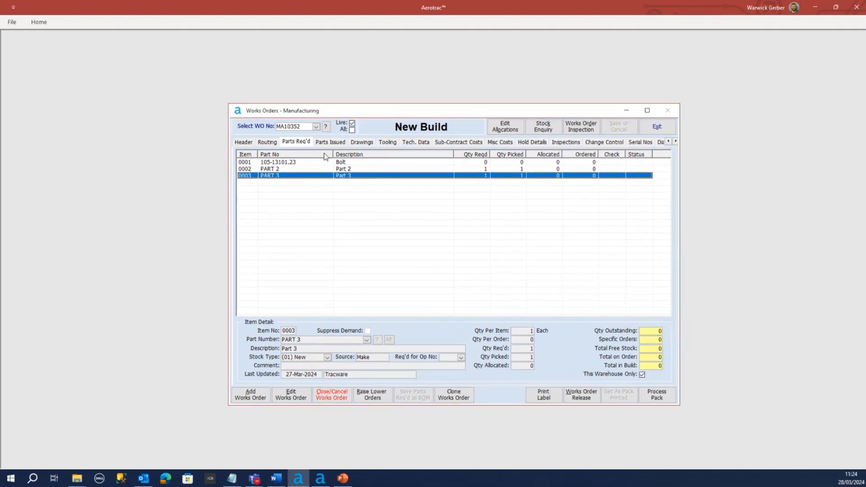
Step: Delete item 0001, Bolt 105-13101.23, from the works order's required parts and save the changes
click(289, 163)
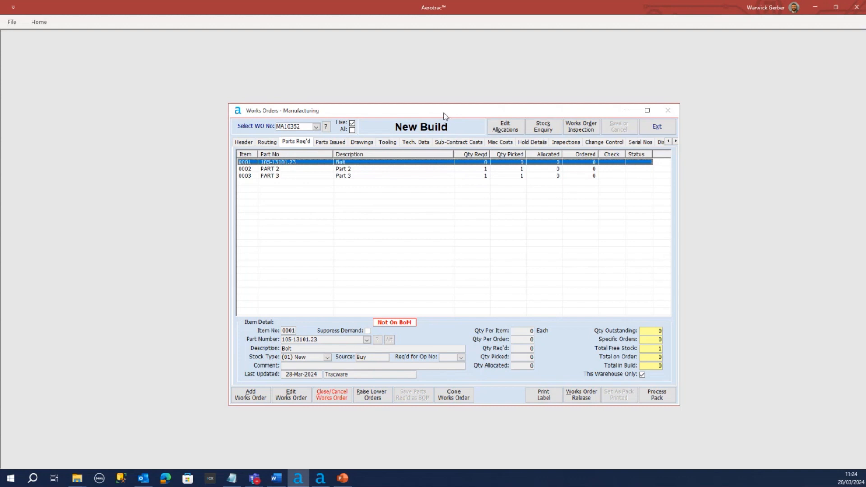
drag(444, 115, 442, 115)
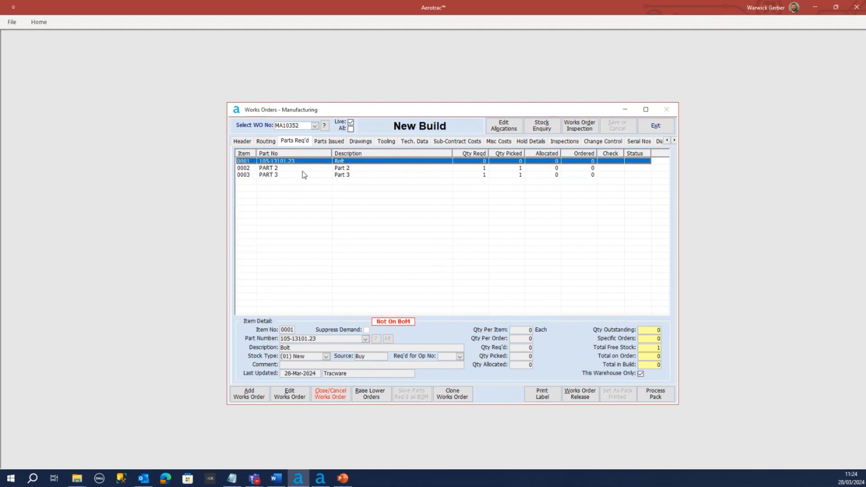
click(291, 393)
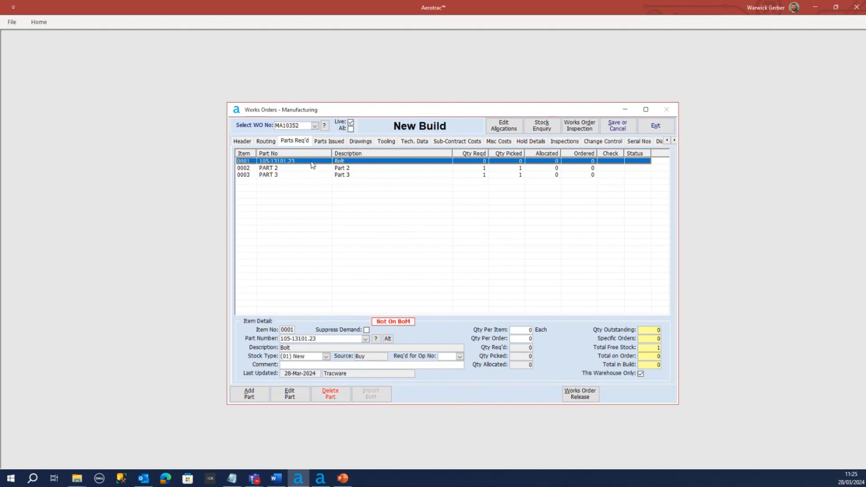
click(333, 395)
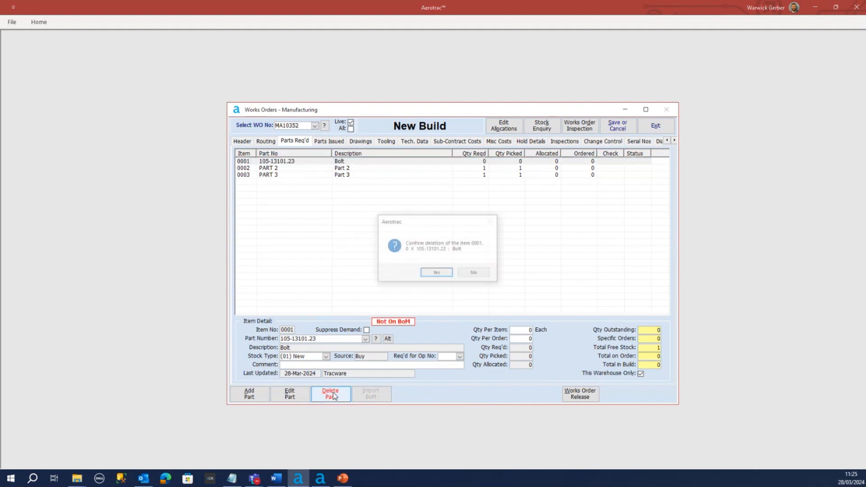
click(436, 273)
click(289, 168)
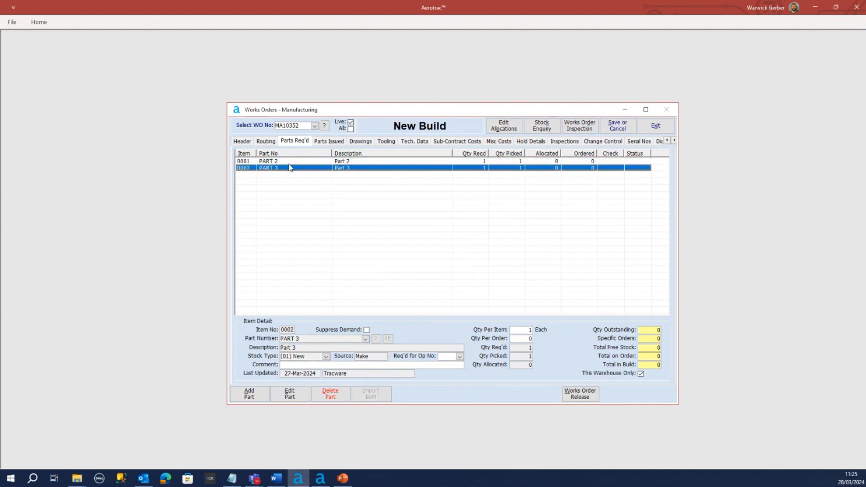
click(617, 125)
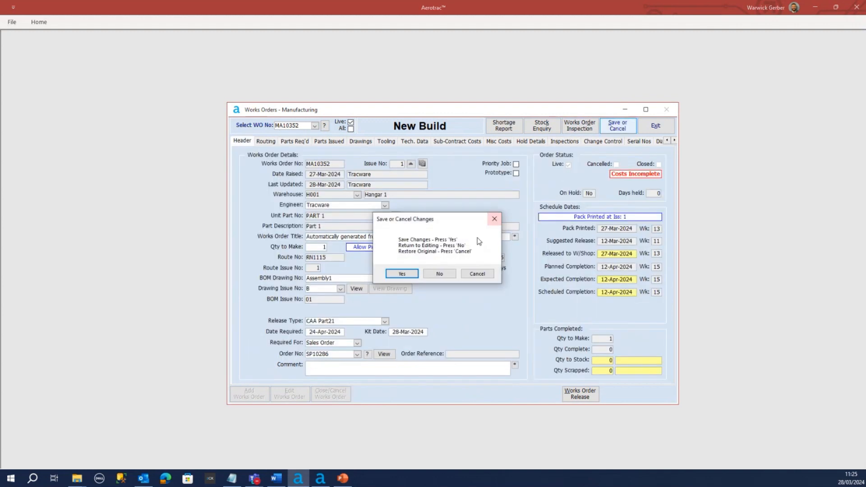
click(401, 274)
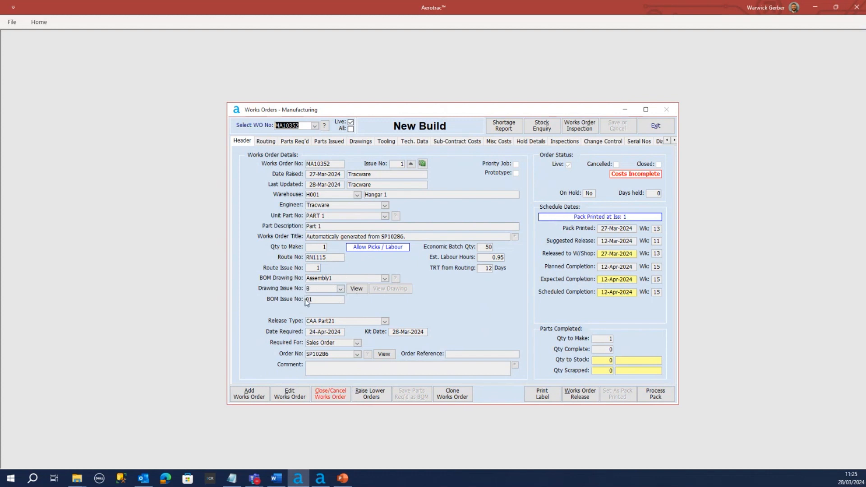
Step: Check the register entry of the works order's BOM drawing Assembly1, and the parts on its linked sales order
click(360, 291)
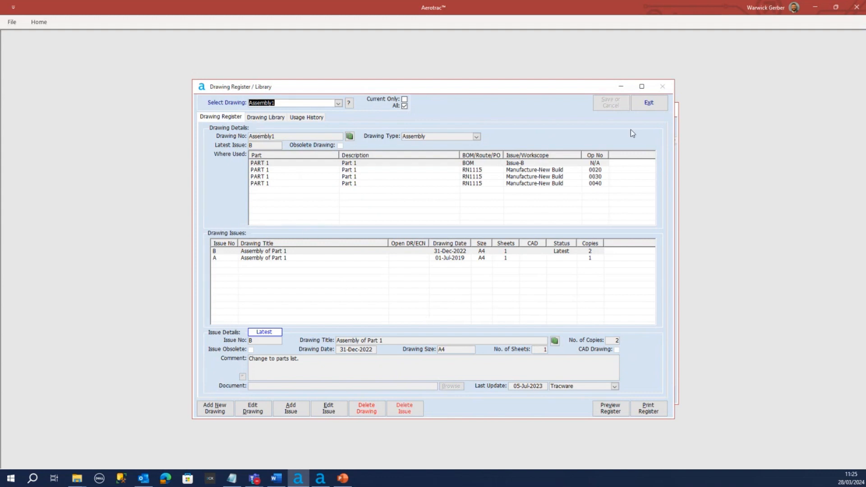
click(650, 105)
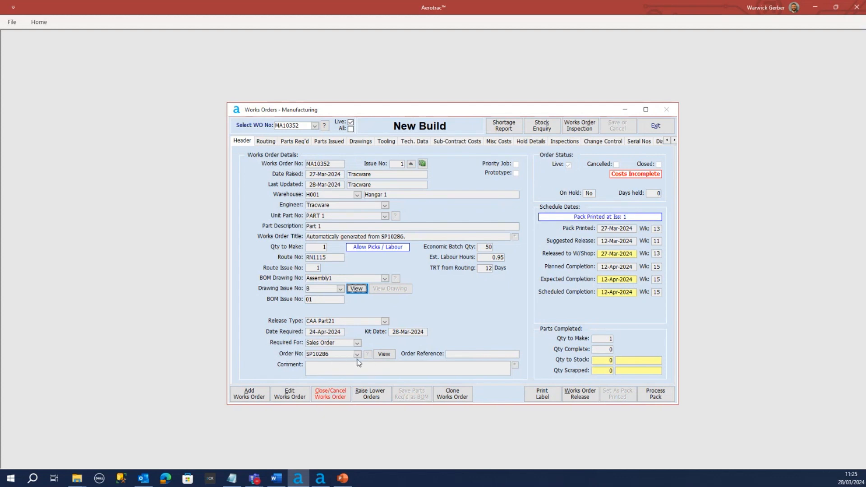
click(385, 355)
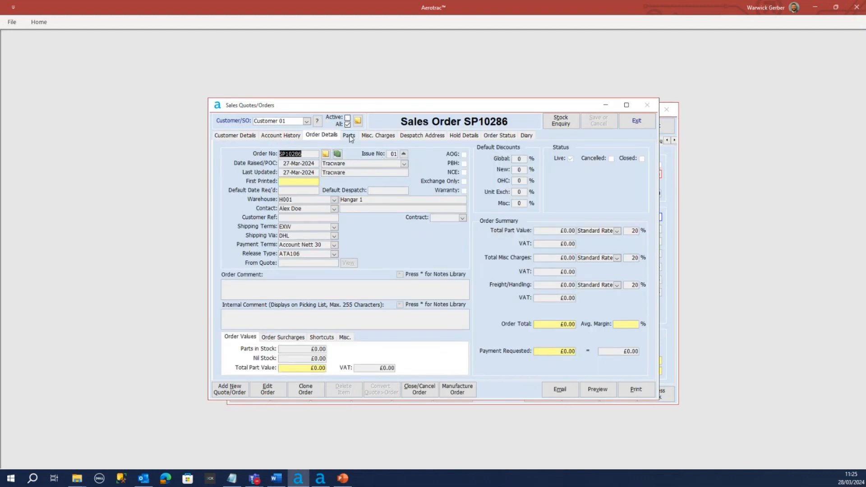
click(348, 136)
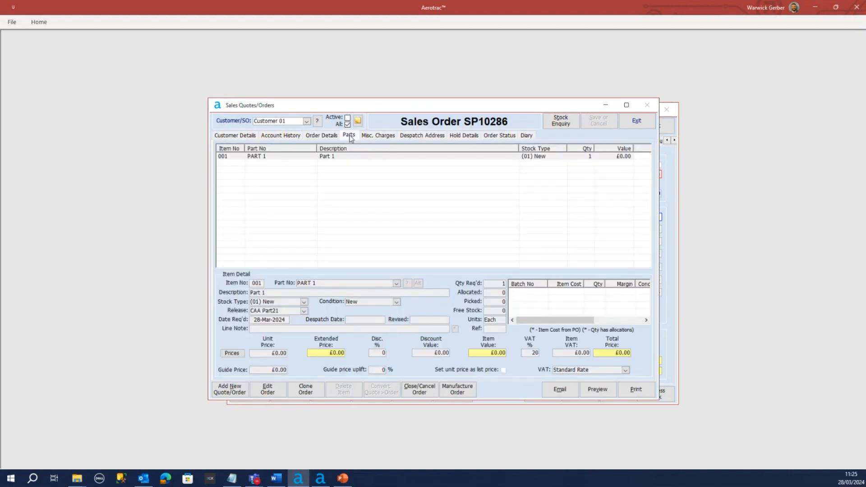
click(641, 120)
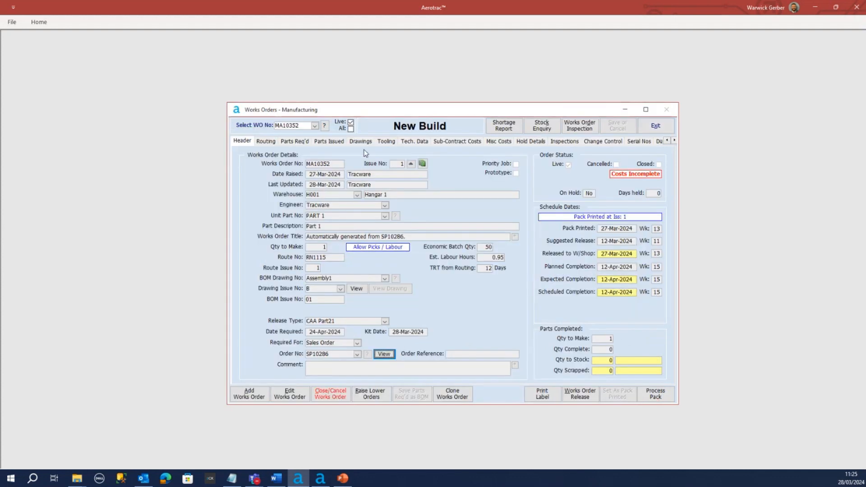
Step: Review the drawings required for the works order and the parts issued to it
click(360, 142)
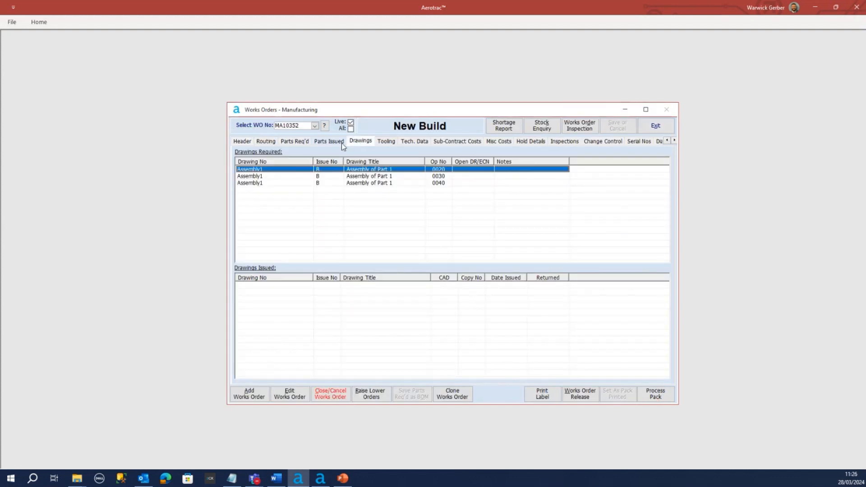
click(328, 142)
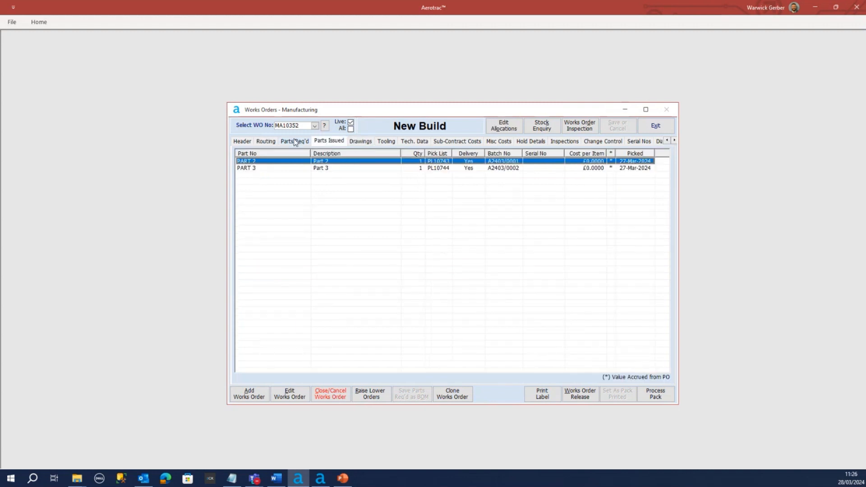
Step: Compare the works order's required parts with its issued parts, PART 2 and PART 3
click(293, 140)
click(330, 142)
click(273, 169)
click(268, 162)
click(281, 169)
click(283, 162)
click(288, 169)
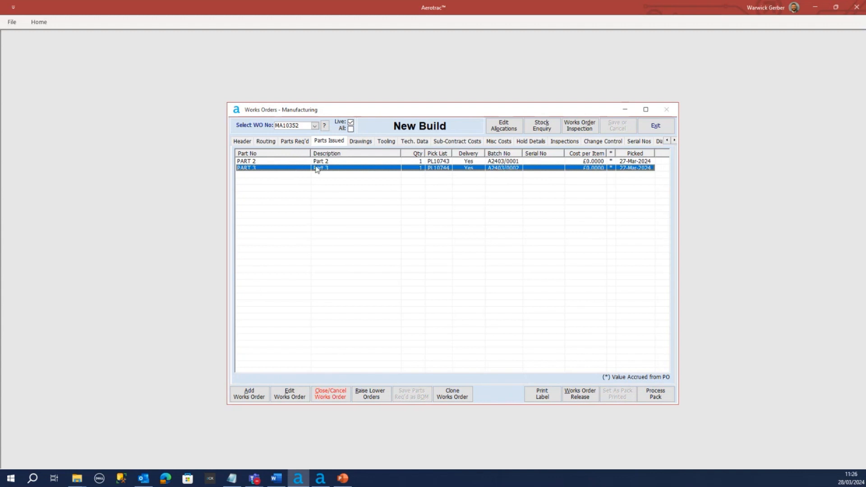
Step: Check the pick list and batch numbers of the PART 2 and PART 3 items issued to the works order
click(435, 162)
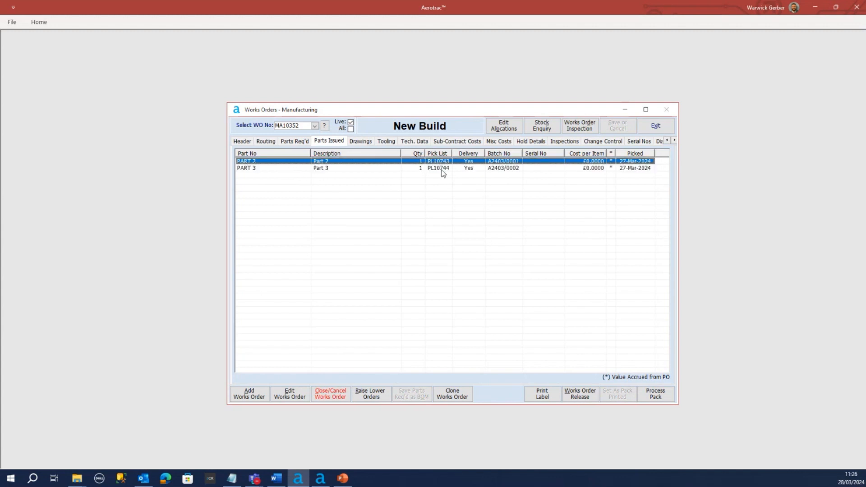
click(443, 170)
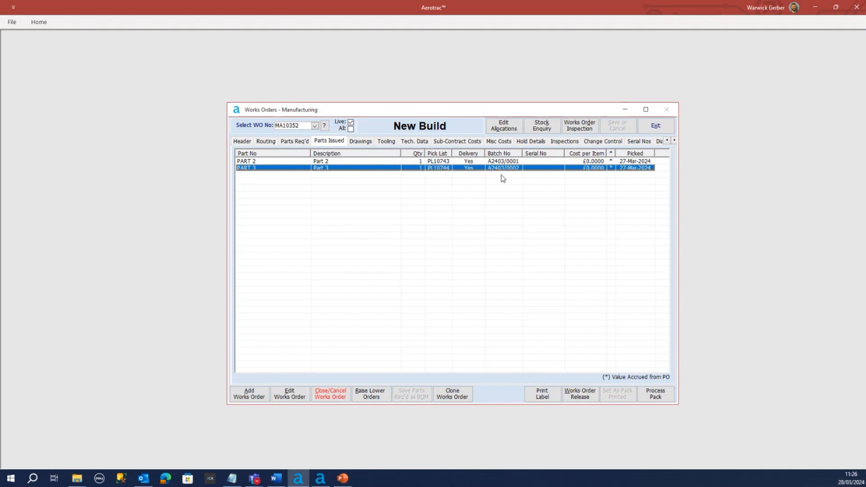
click(507, 162)
click(498, 169)
click(443, 161)
click(447, 169)
click(328, 140)
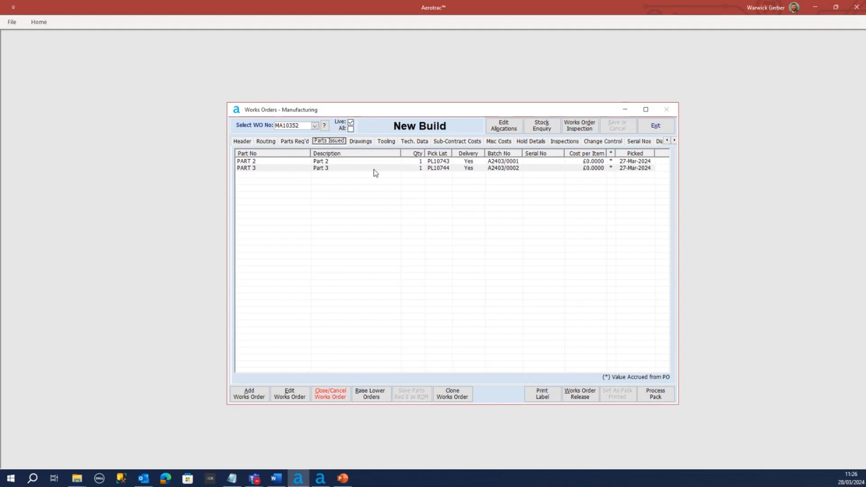
Step: Review the Assembly1 drawings required for the works order and the operations they belong to
click(361, 141)
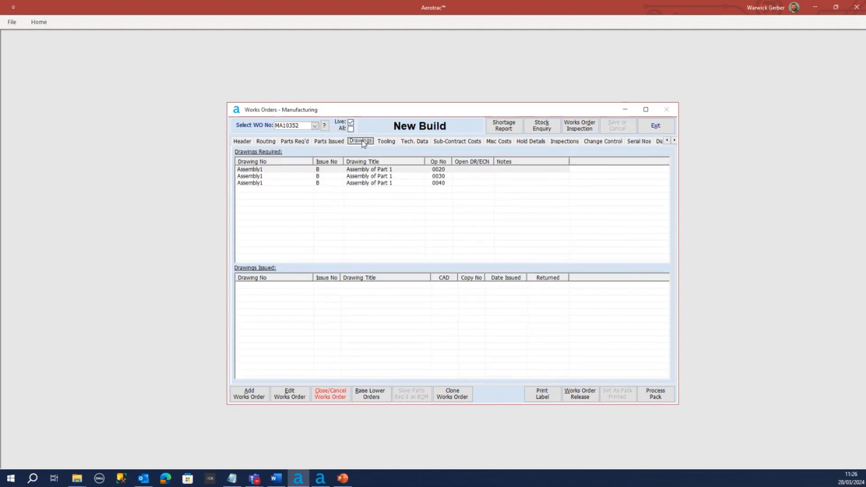
click(298, 182)
click(439, 169)
click(438, 176)
click(438, 183)
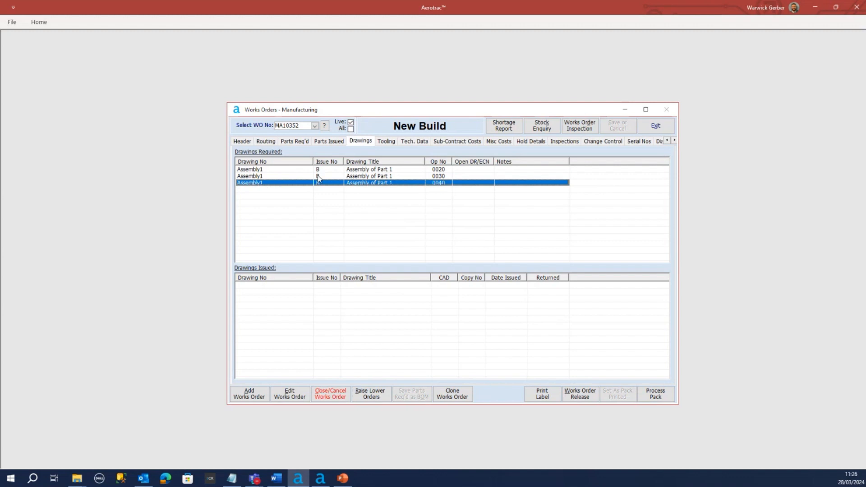
click(281, 169)
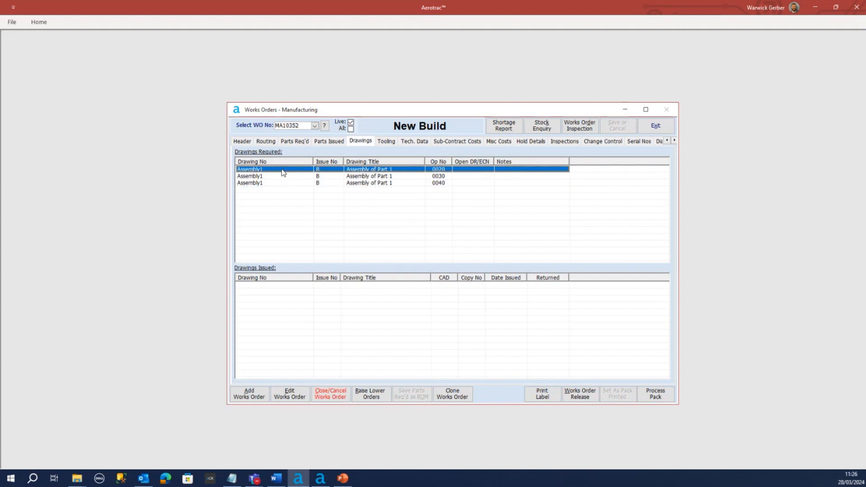
click(285, 177)
click(291, 183)
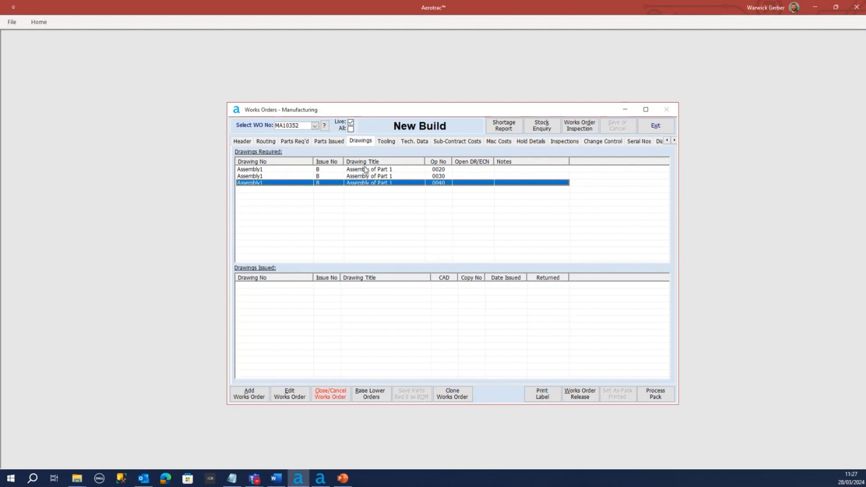
Step: Review the milling fixture required for the works order and all details of its issue record
click(385, 141)
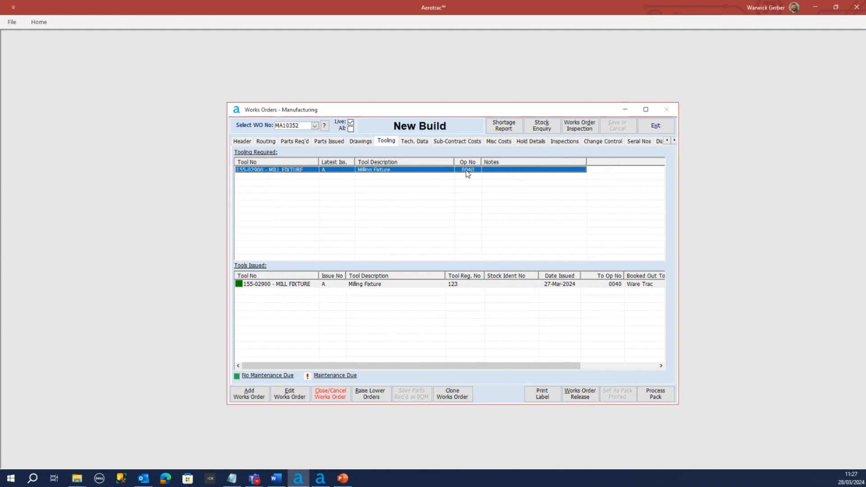
click(270, 285)
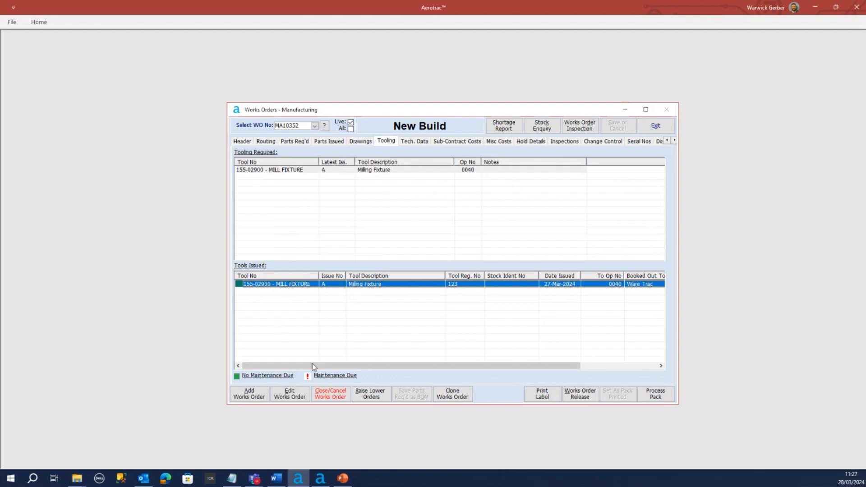
drag(317, 368, 349, 368)
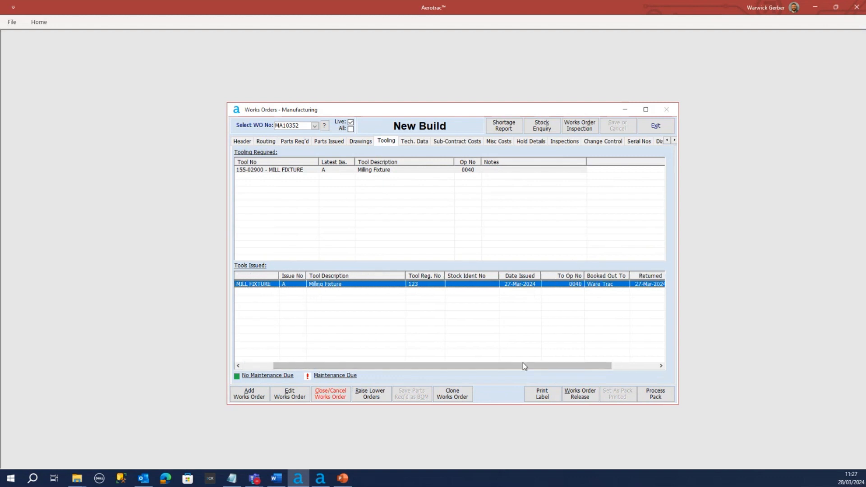
drag(518, 368, 551, 365)
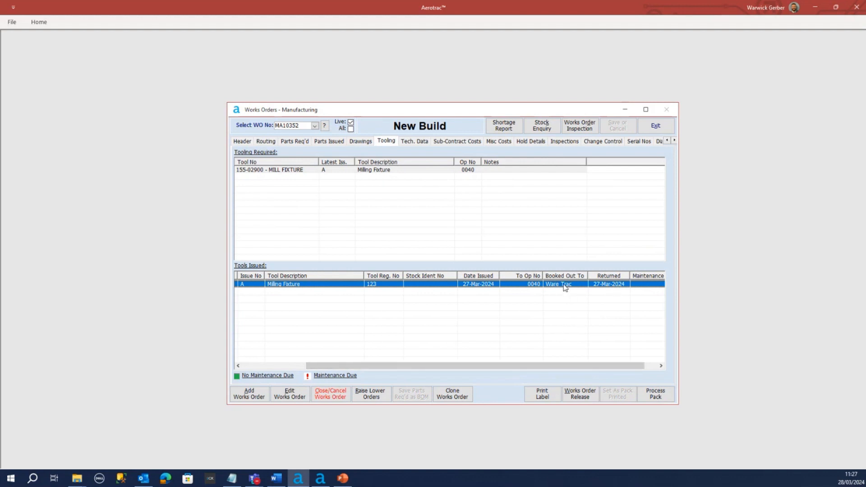
drag(573, 367, 605, 368)
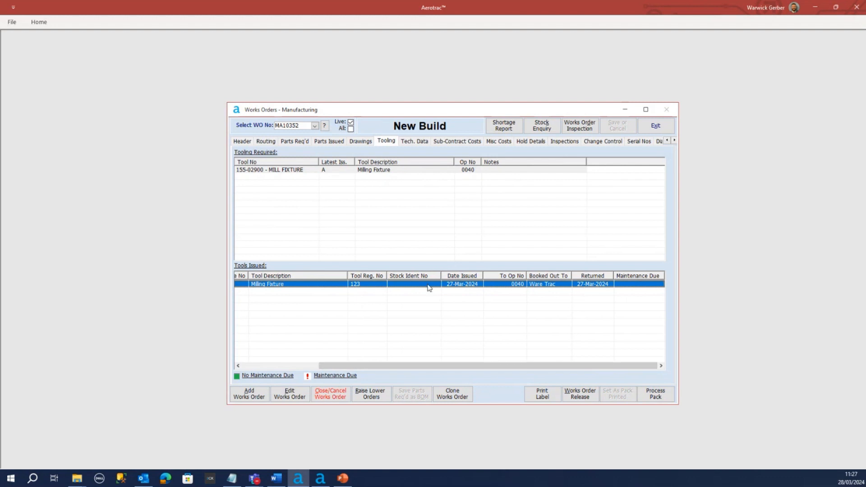
drag(512, 366, 370, 358)
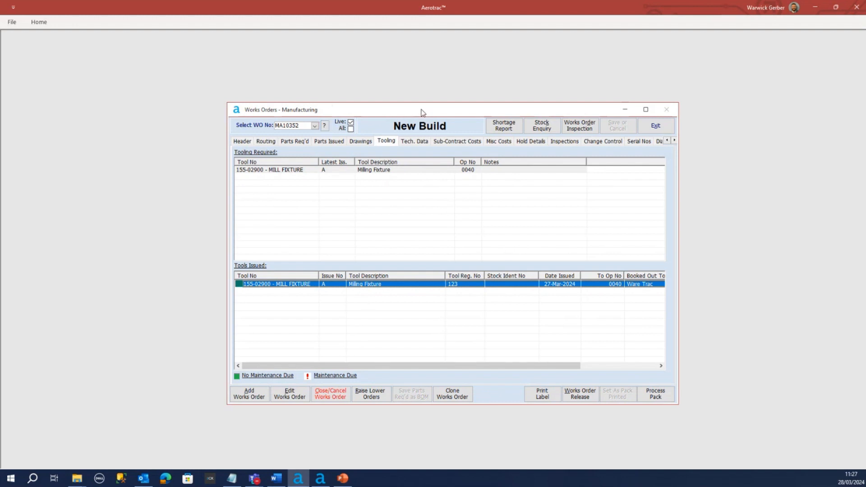
Step: Look through the works order's technical data, sub-contract costs, miscellaneous costs and hold details
click(413, 144)
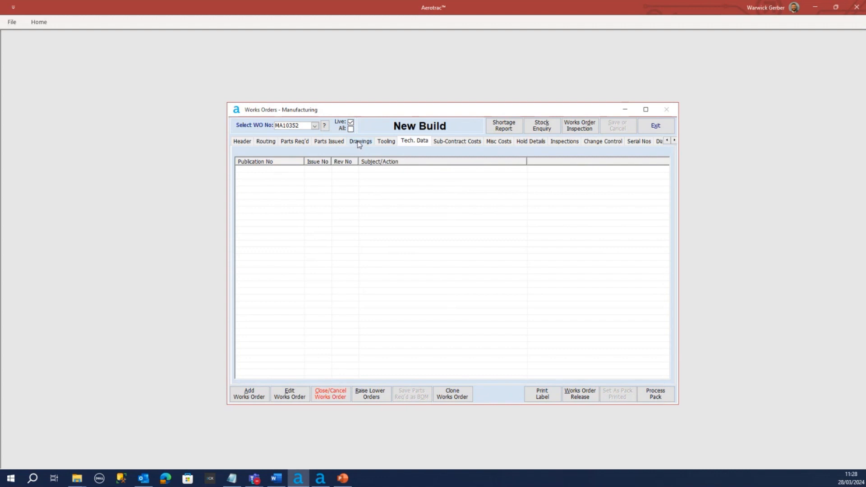
click(462, 145)
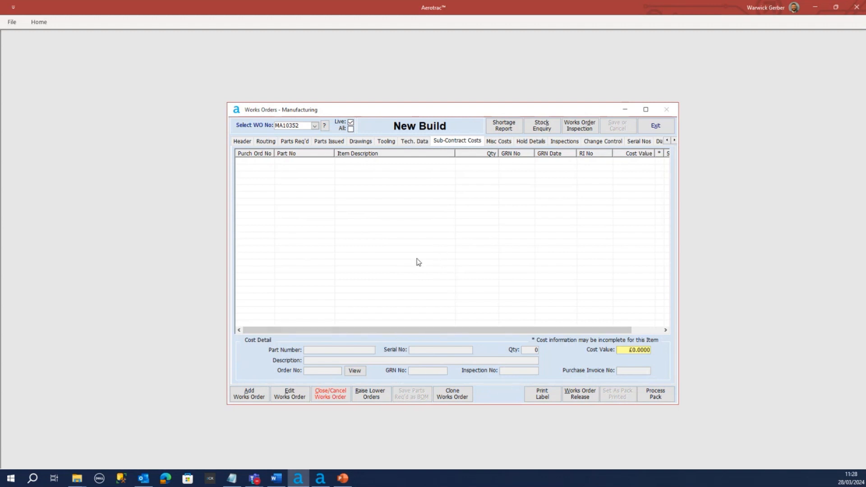
click(499, 144)
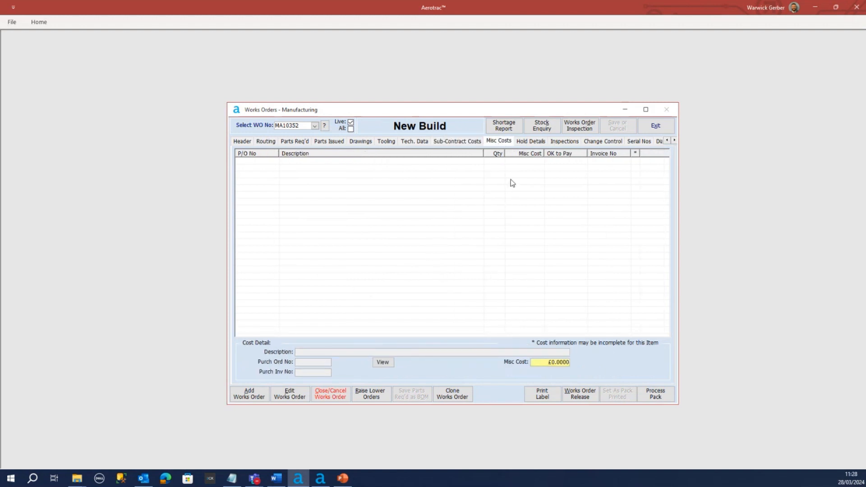
click(531, 141)
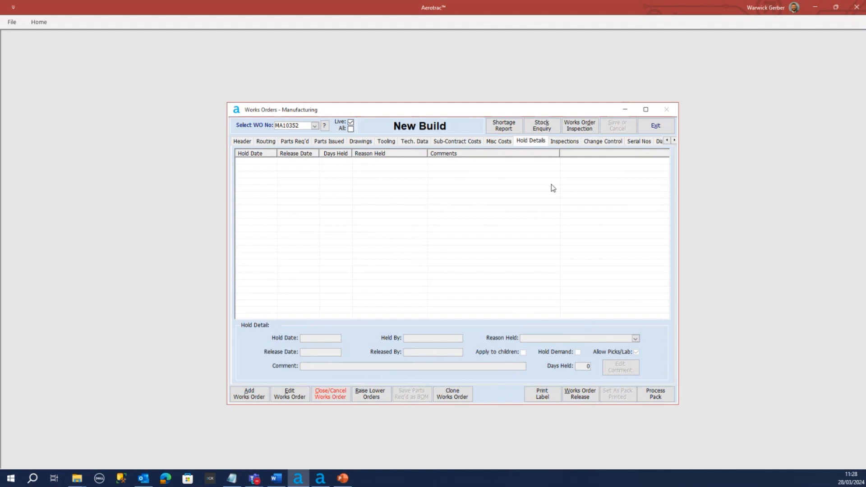
Step: Look through the works order's inspections, all change control columns and serial numbers
click(561, 144)
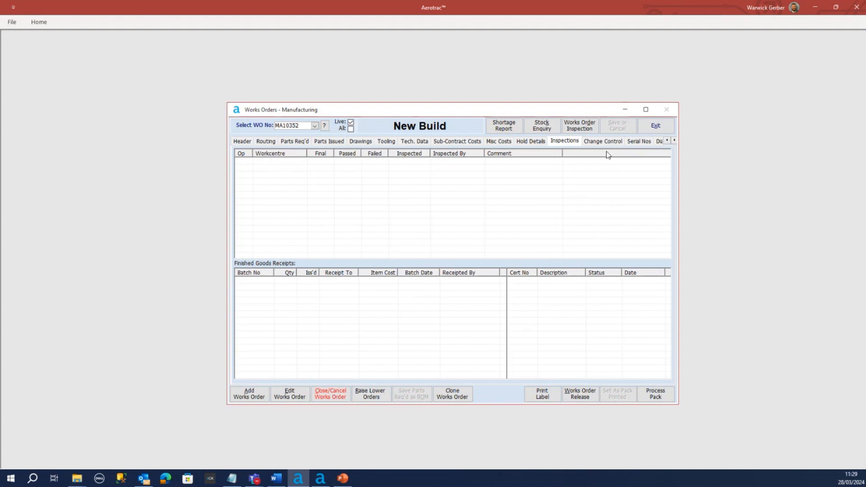
click(601, 141)
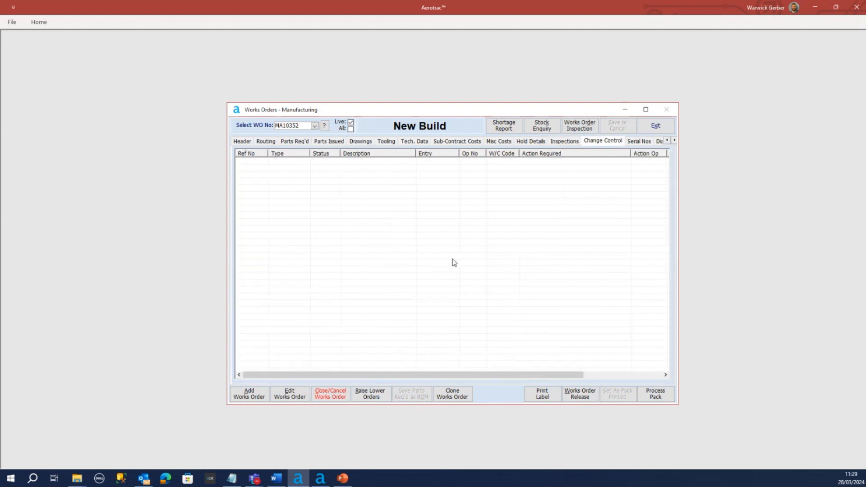
drag(408, 375, 366, 366)
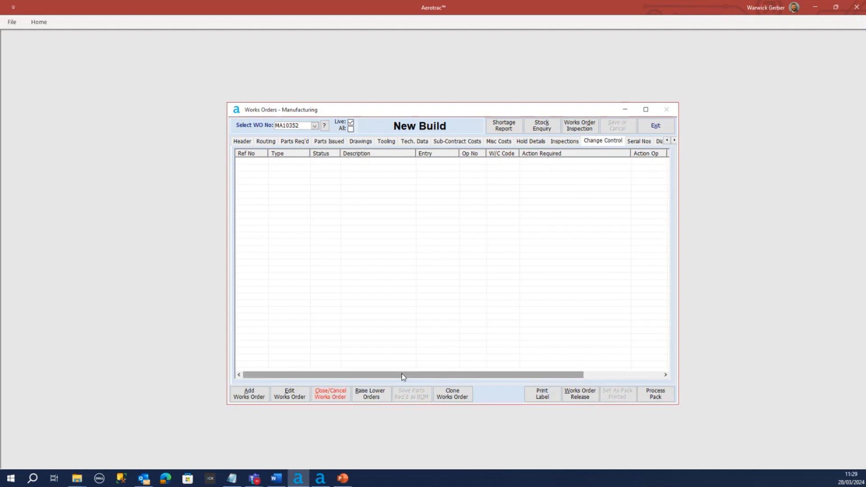
drag(403, 377, 473, 373)
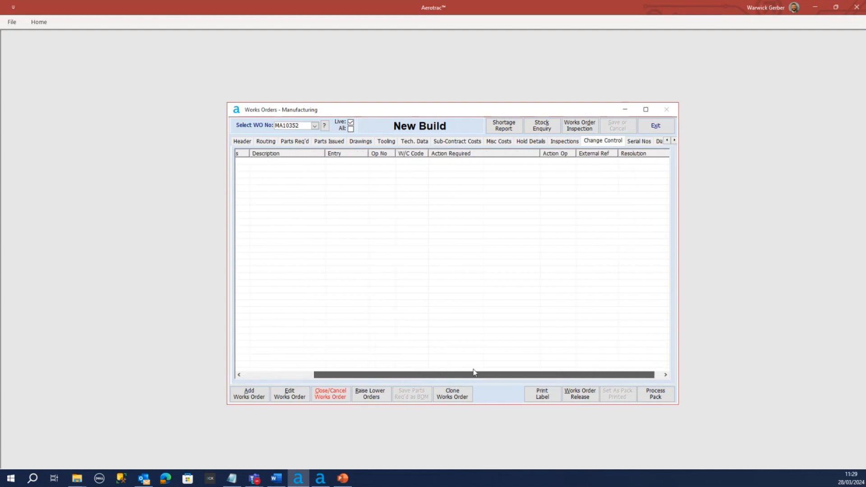
click(636, 141)
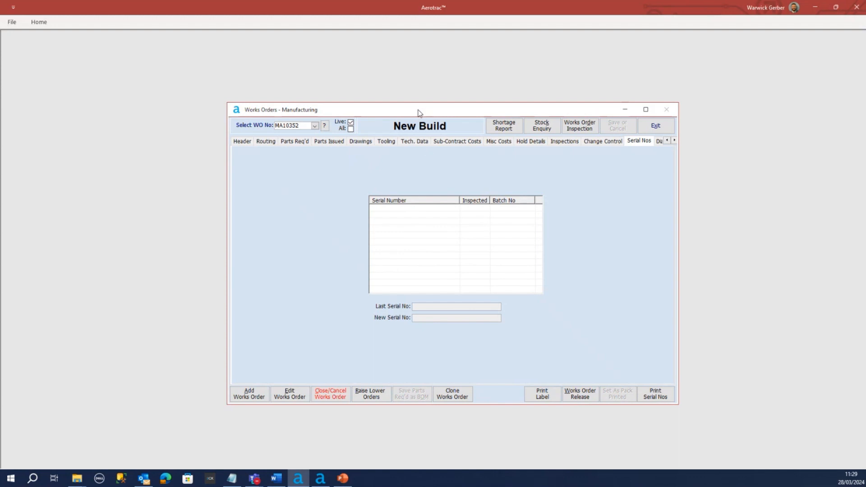
Step: Open the part master of PART 1 from the main menu and show its manufacturing details
drag(418, 114, 544, 113)
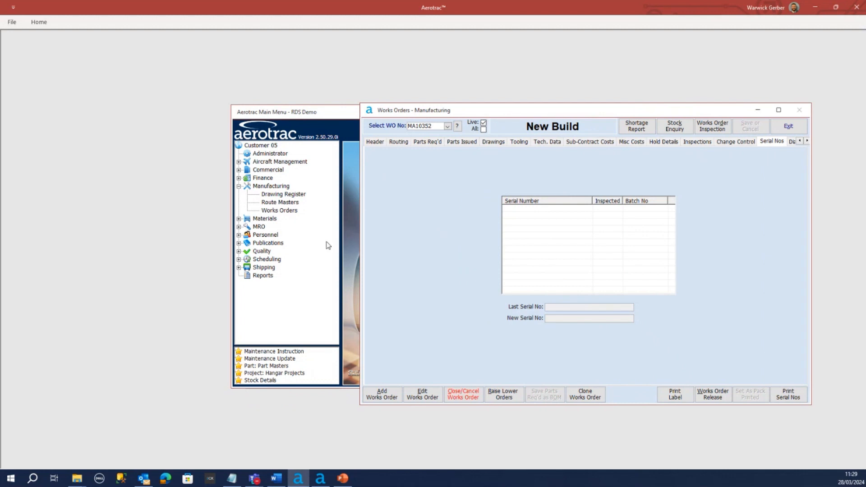
click(239, 218)
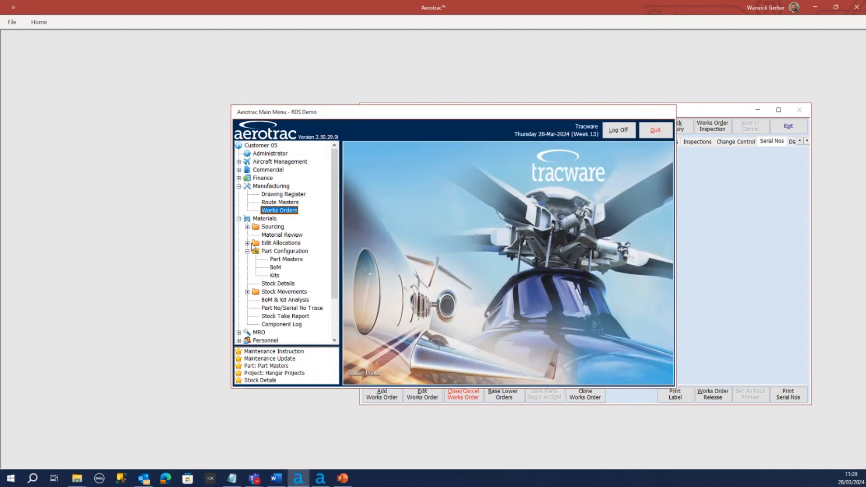
click(280, 261)
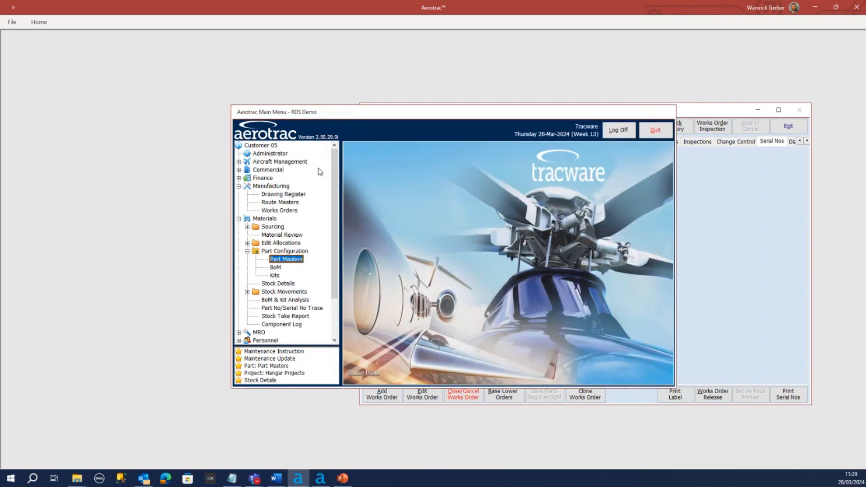
text(part 12)
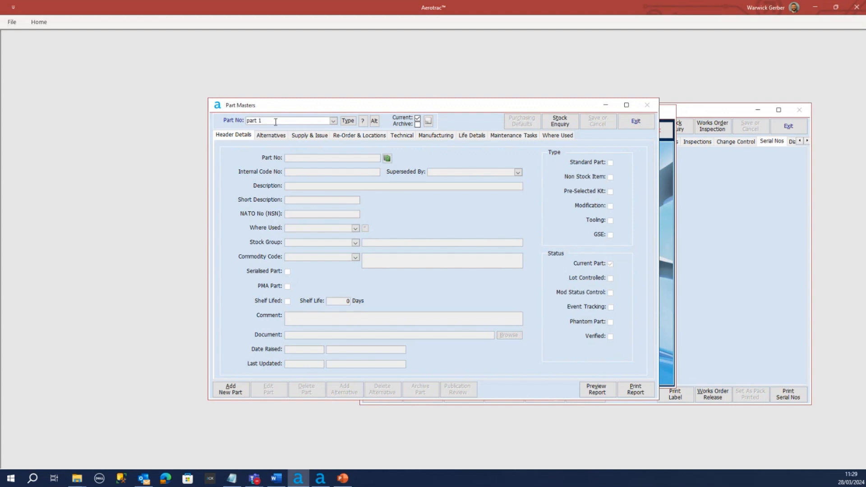
key(Return)
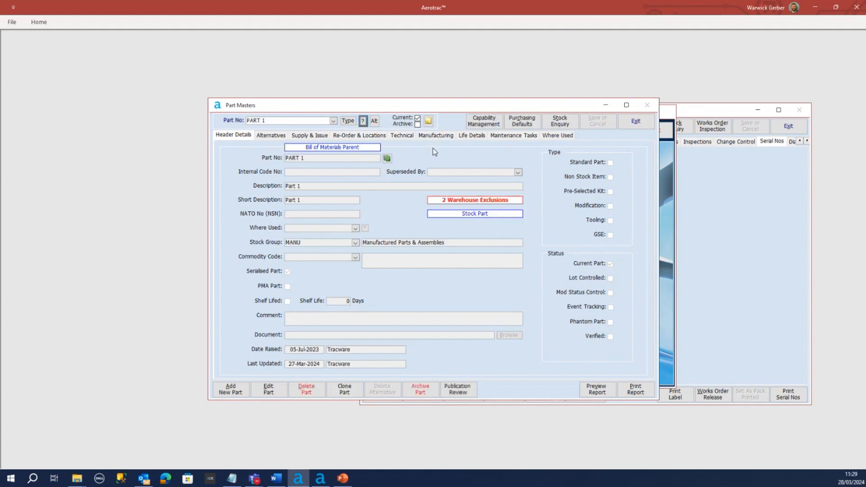
click(436, 136)
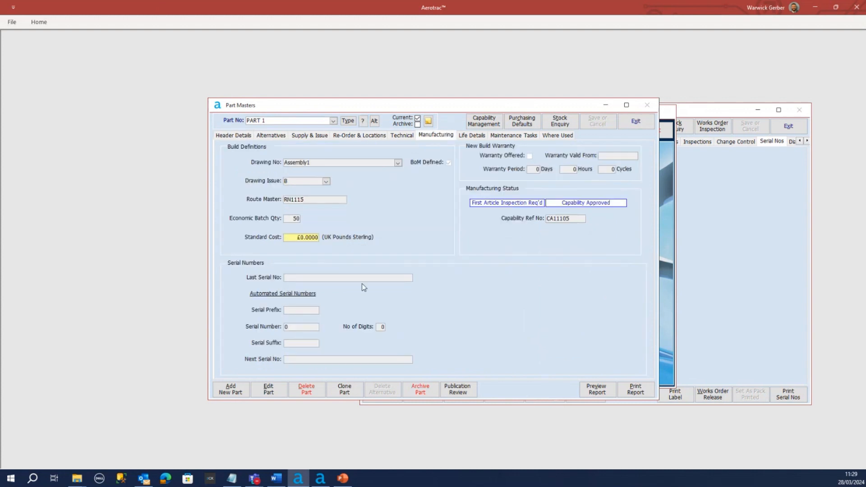
drag(438, 104, 409, 99)
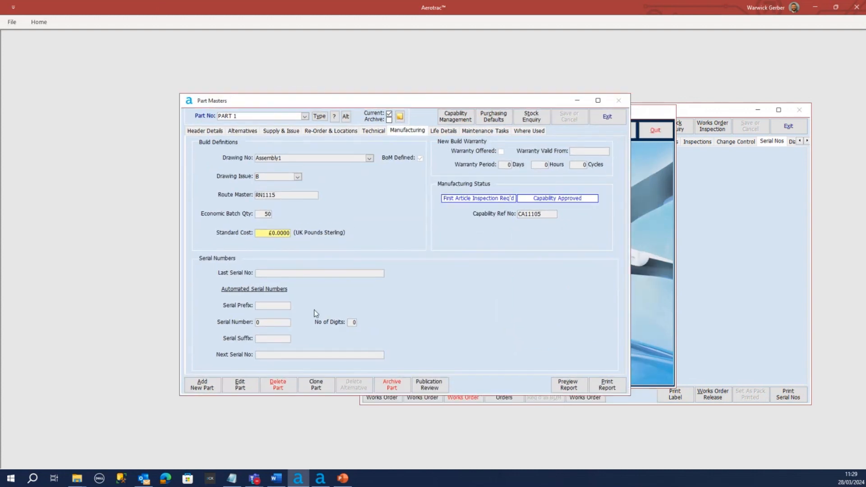
Step: Set PART 1's automated serial numbers to prefix Test with 3 digits and save the part master
click(241, 384)
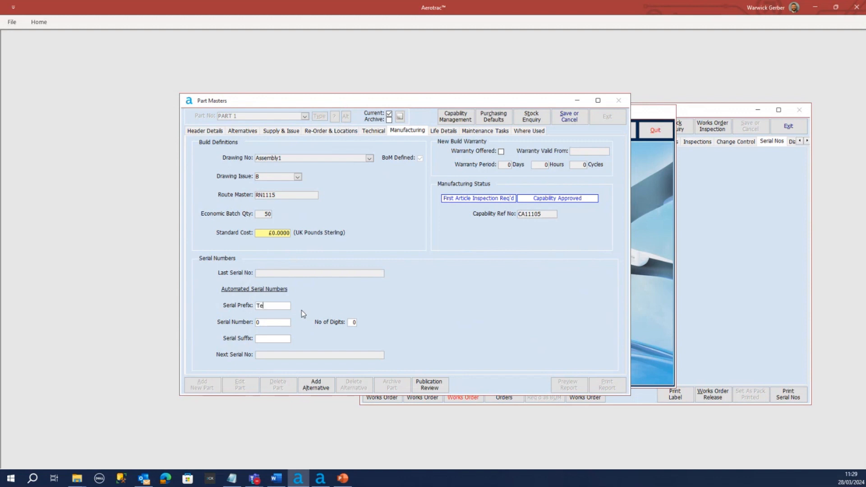
double_click(271, 321)
double_click(353, 322)
click(284, 338)
click(569, 116)
click(403, 273)
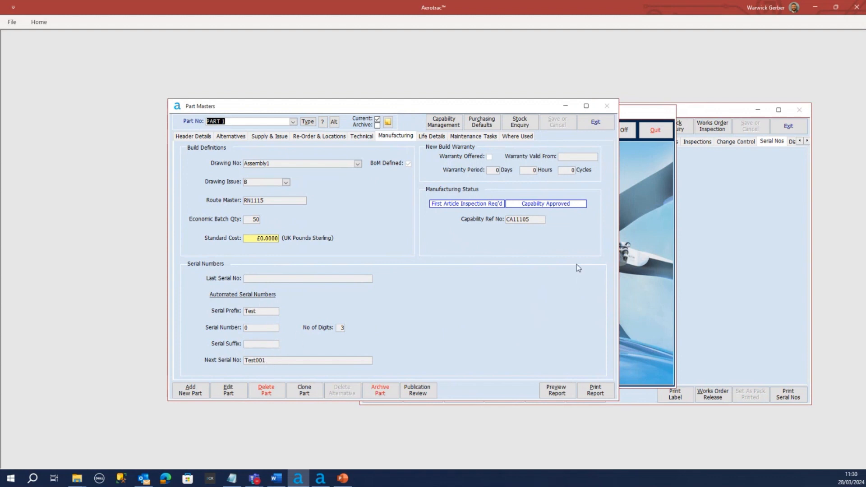
Step: Close the part master and return to the works order's serial numbers
click(731, 234)
click(345, 109)
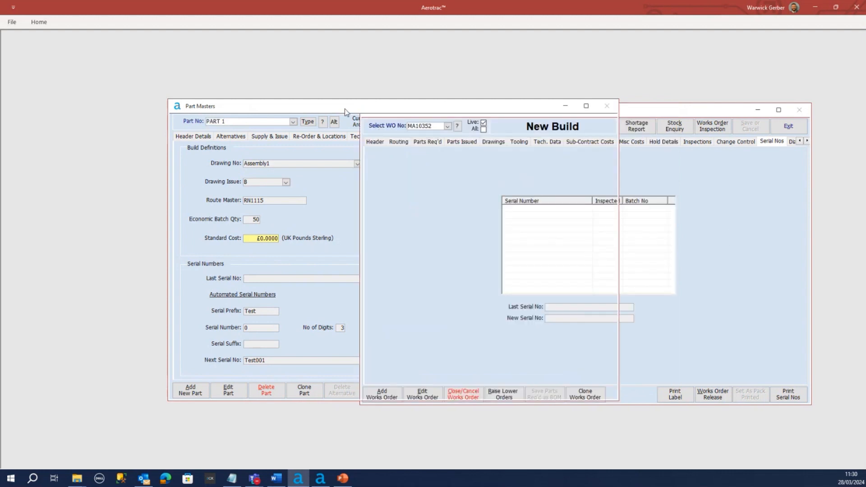
click(609, 105)
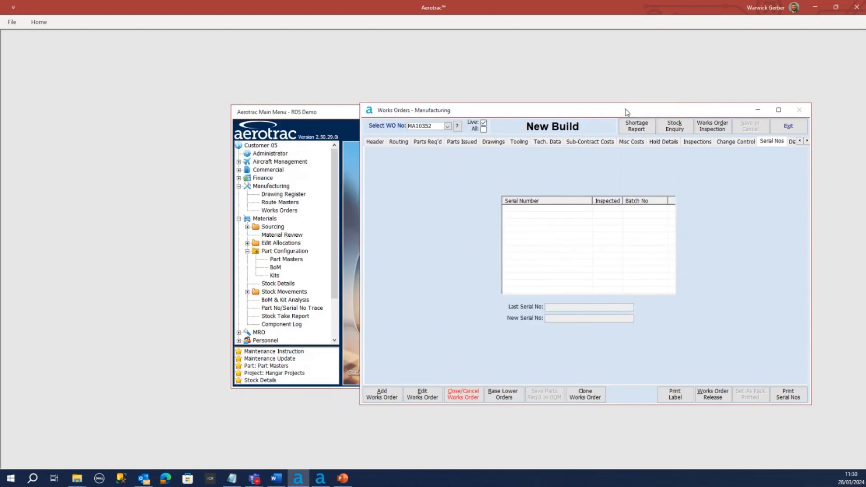
drag(625, 110, 501, 108)
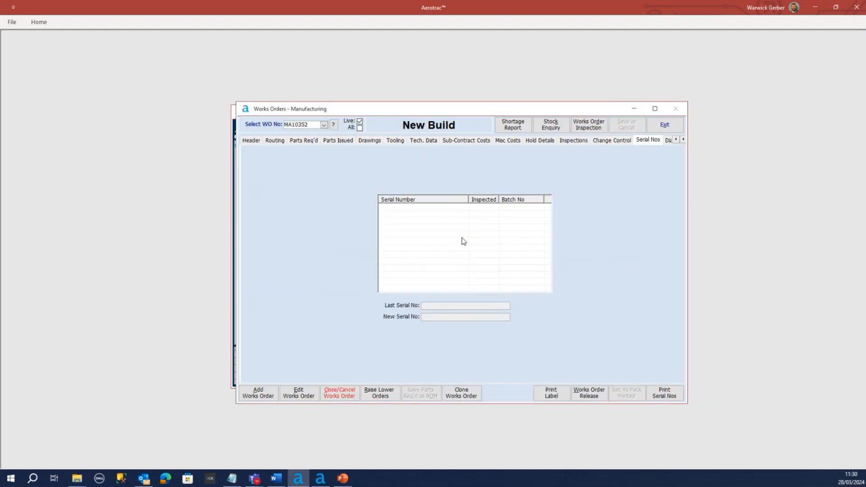
Step: View the works order's diary, and check the marshalling status of PART 2 and PART 3
click(667, 140)
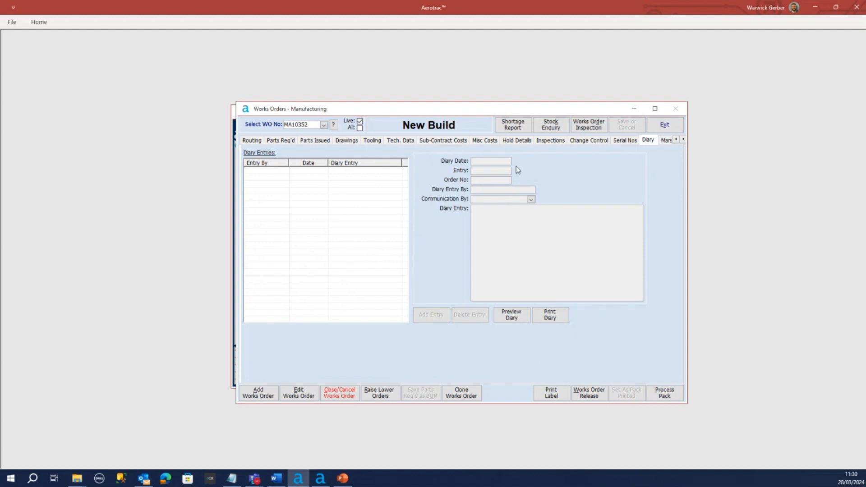
click(666, 141)
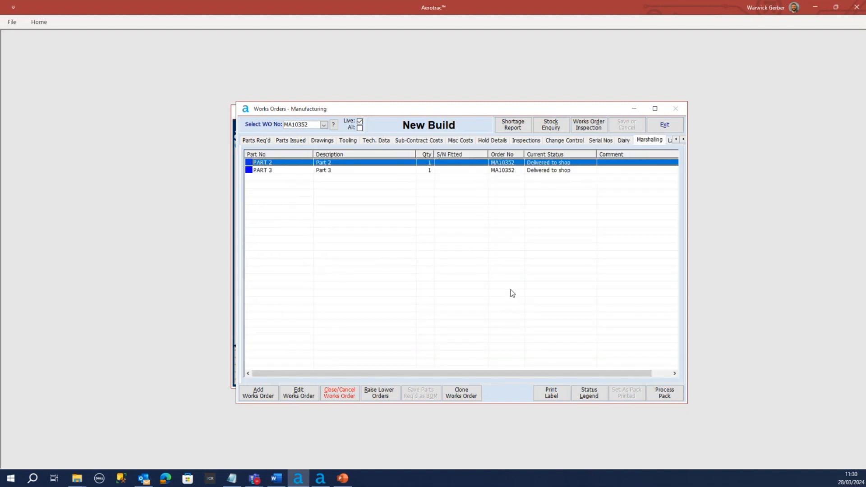
click(267, 174)
click(274, 165)
click(468, 170)
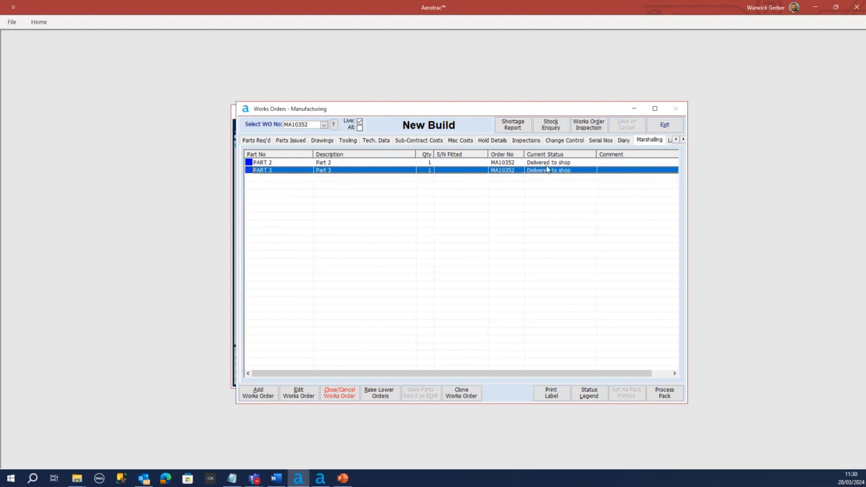
click(551, 164)
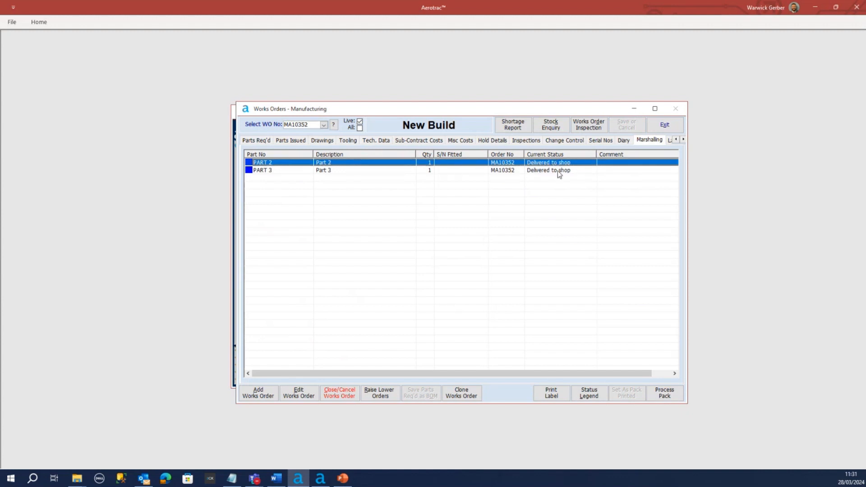
click(557, 170)
Step: Check the labour booked against the Milling operation and return to the works order's header details
click(669, 142)
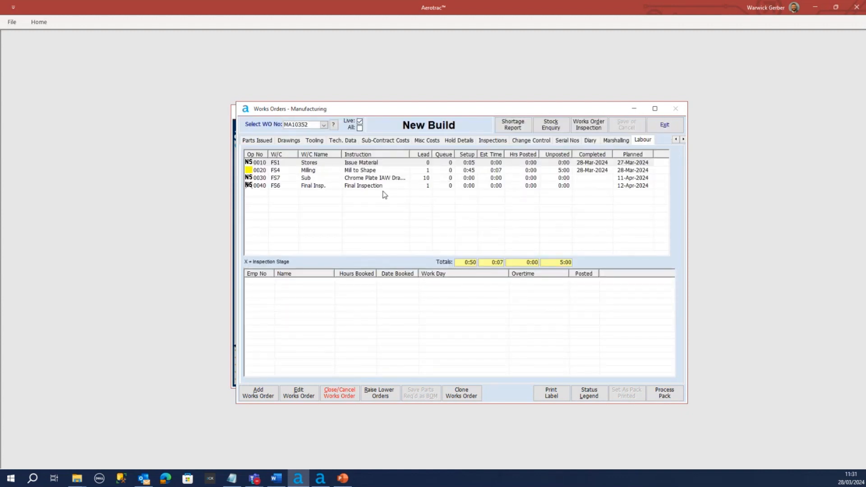
click(313, 171)
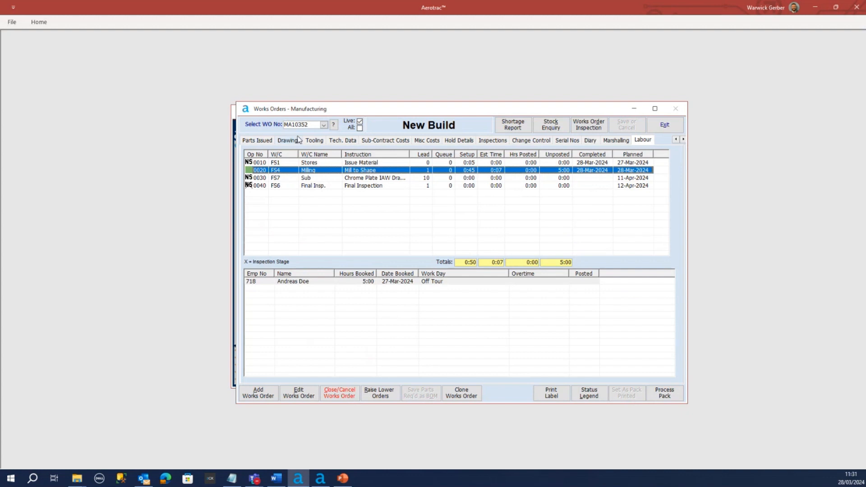
click(263, 141)
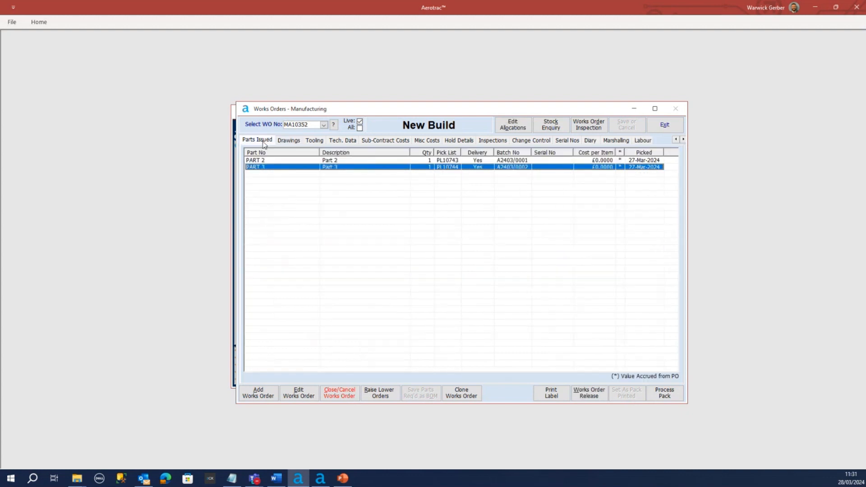
click(675, 139)
click(676, 140)
click(676, 140)
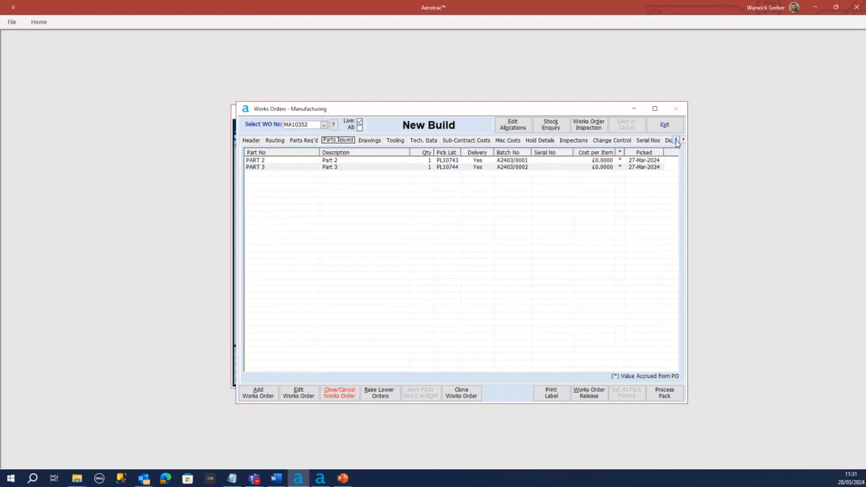
click(251, 142)
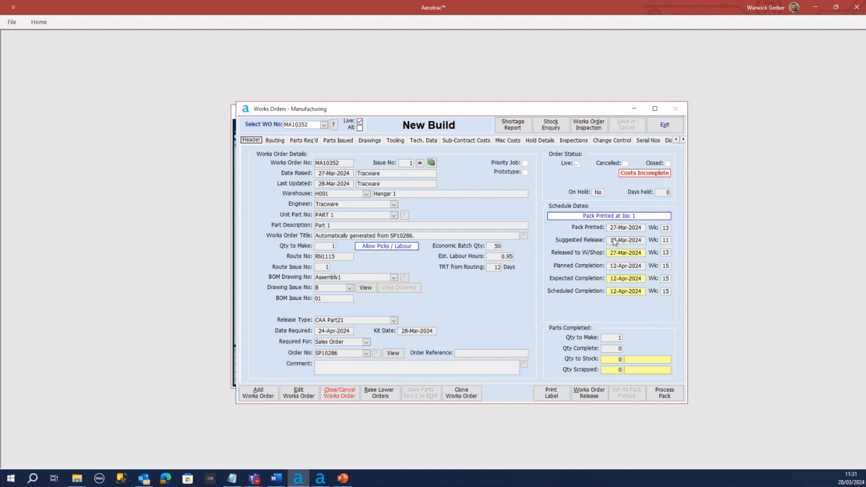
Step: Review the works order's process package, including the routing form ENG0003 and drawings form ENG0004, and close it
click(665, 396)
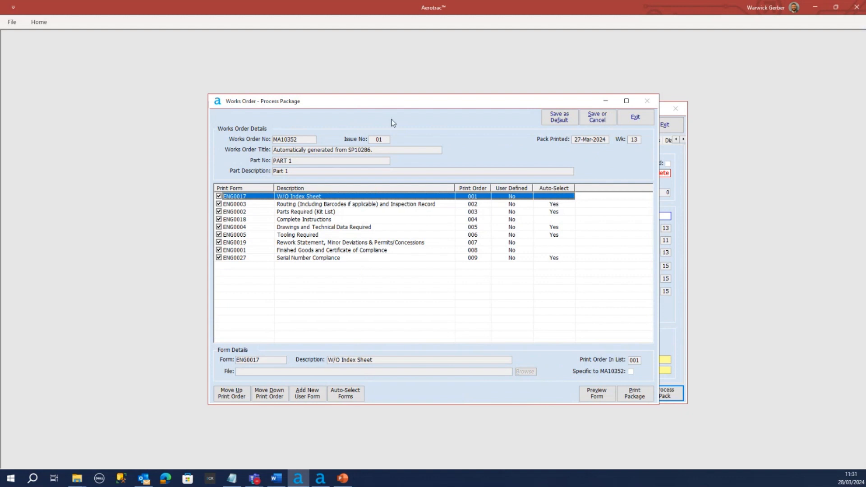
click(301, 205)
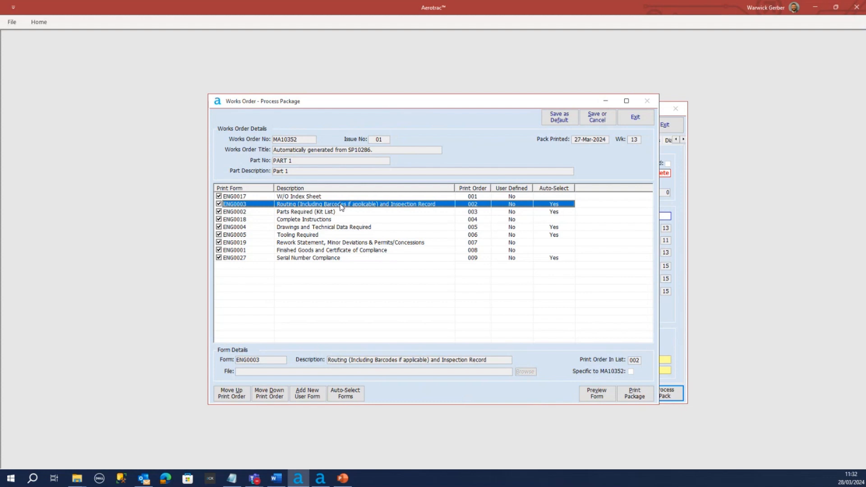
click(306, 227)
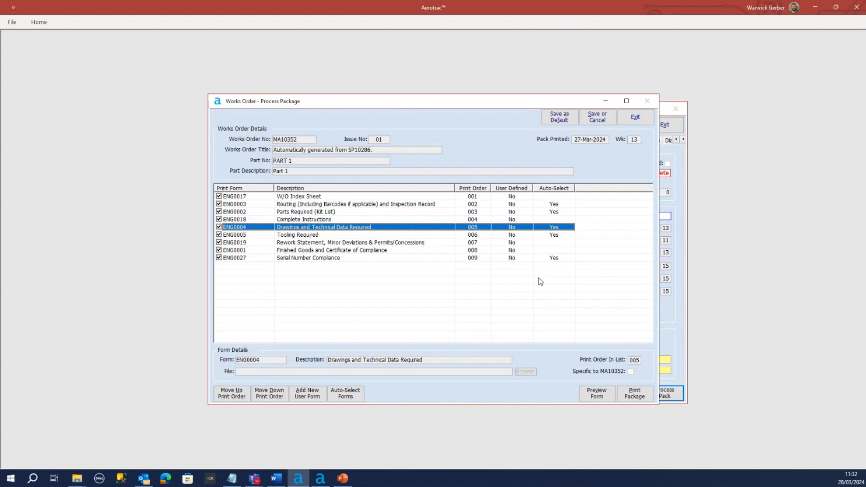
click(636, 119)
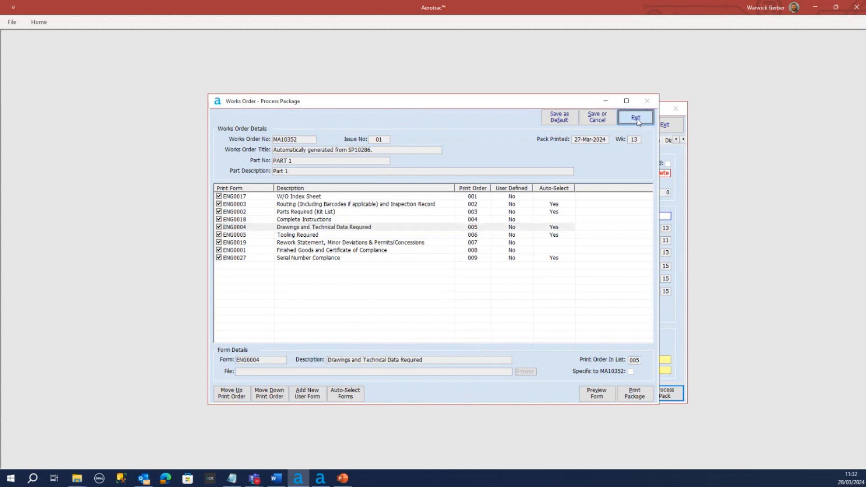
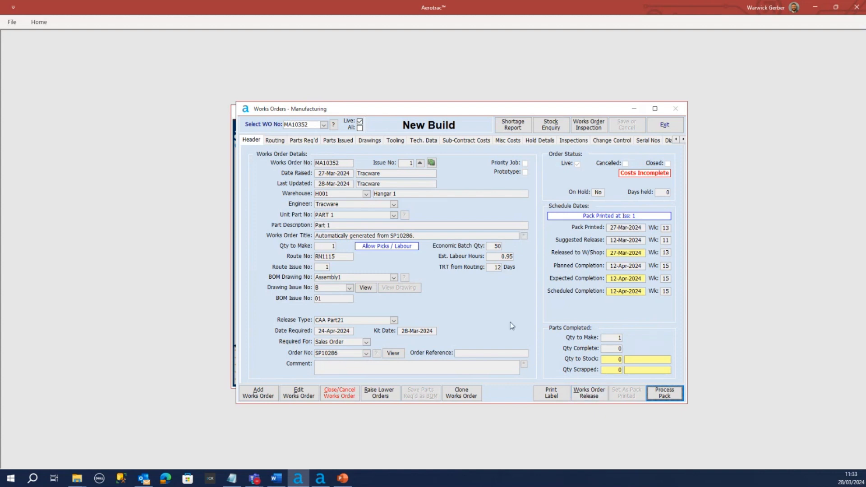
Step: Open the works order release schedule and try to mark the PART 1 order and the KDA-FAI-001 order below it for release
click(589, 396)
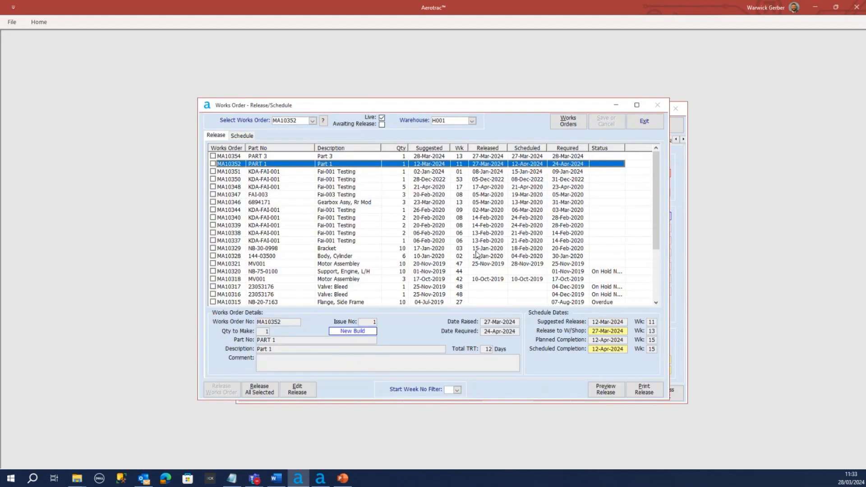
click(213, 164)
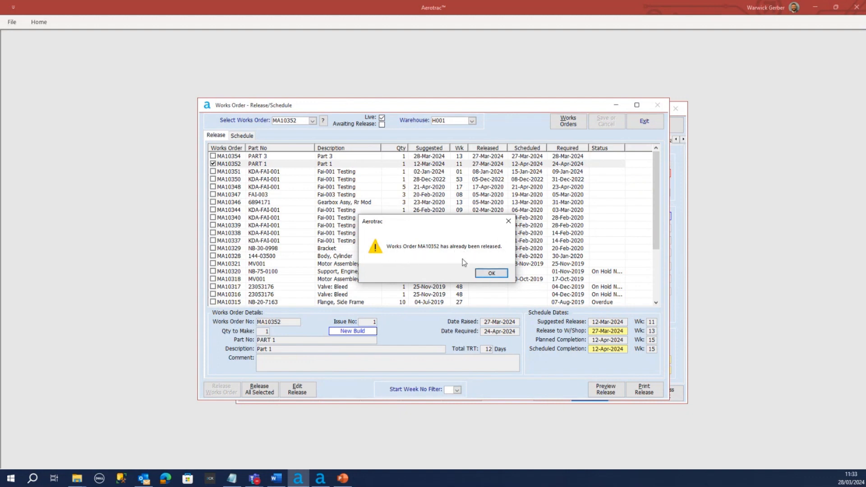
click(492, 274)
click(212, 172)
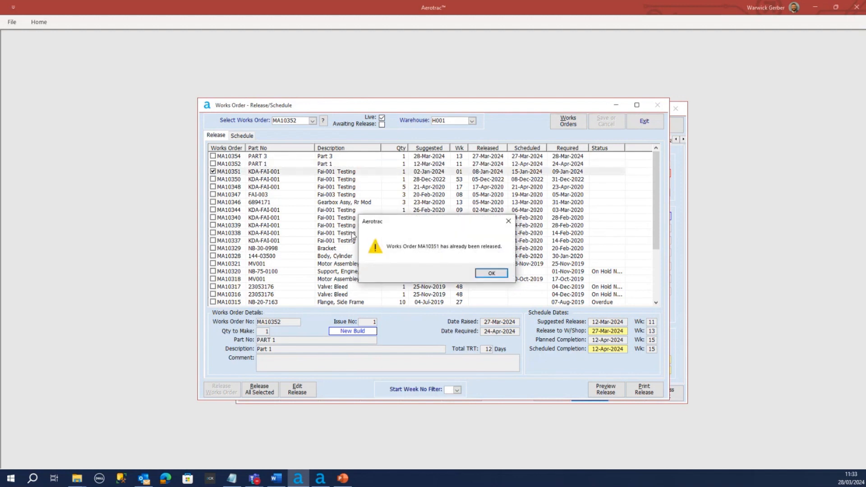
click(483, 275)
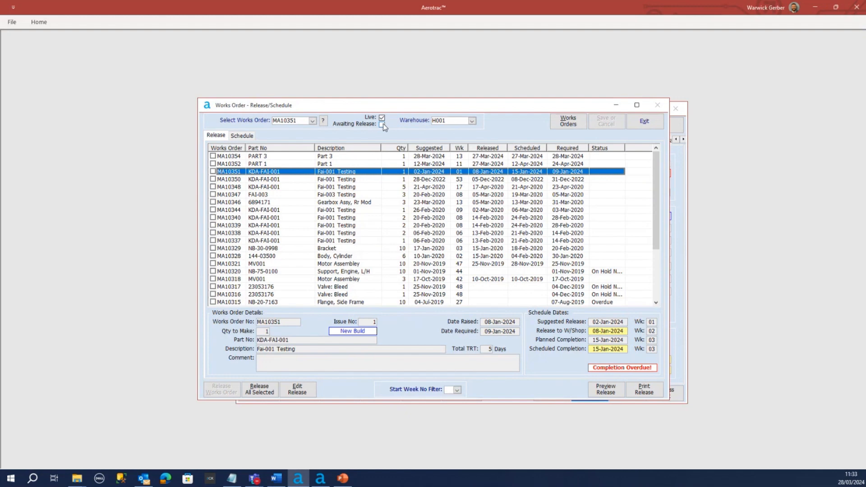
Step: Limit the list to works orders awaiting release and try to mark the NB-20-7165 order for release
click(382, 124)
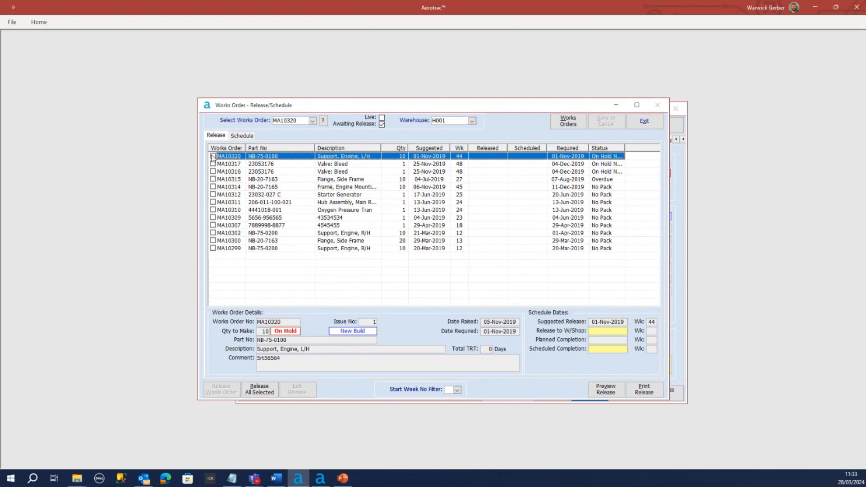
click(213, 186)
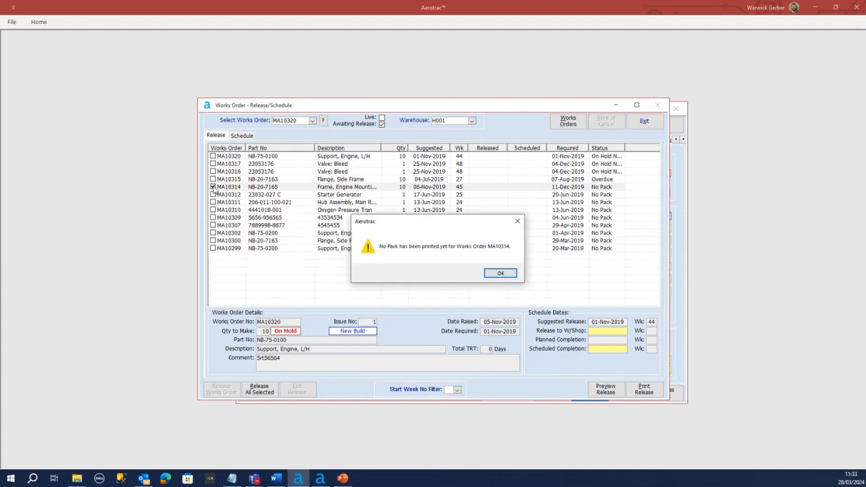
click(501, 275)
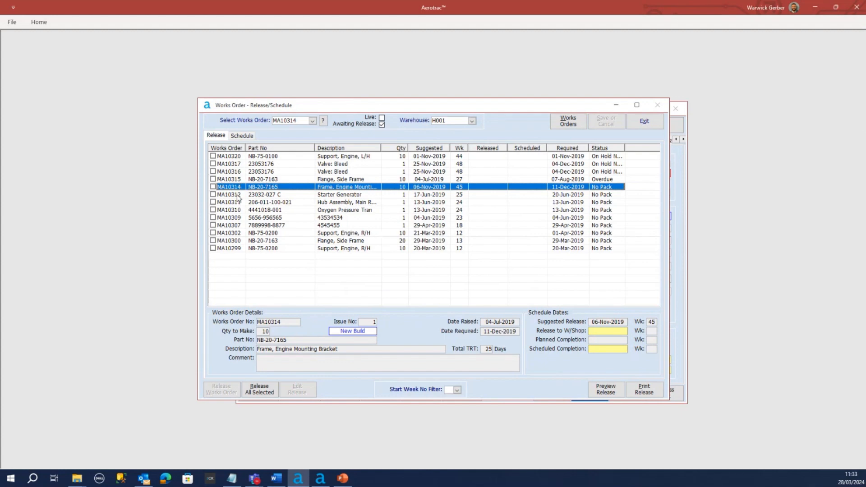
Step: Release the overdue works order for NB-20-7163 Flange, Side Frame and save the changes
click(232, 180)
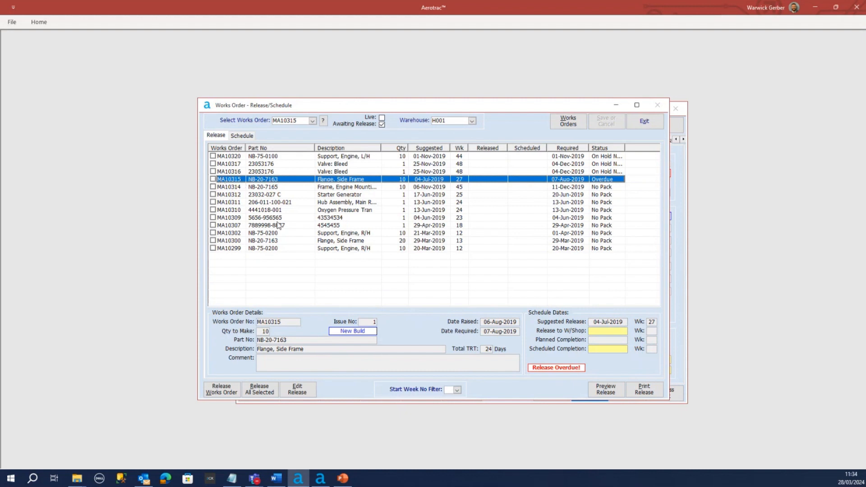
click(213, 179)
click(227, 394)
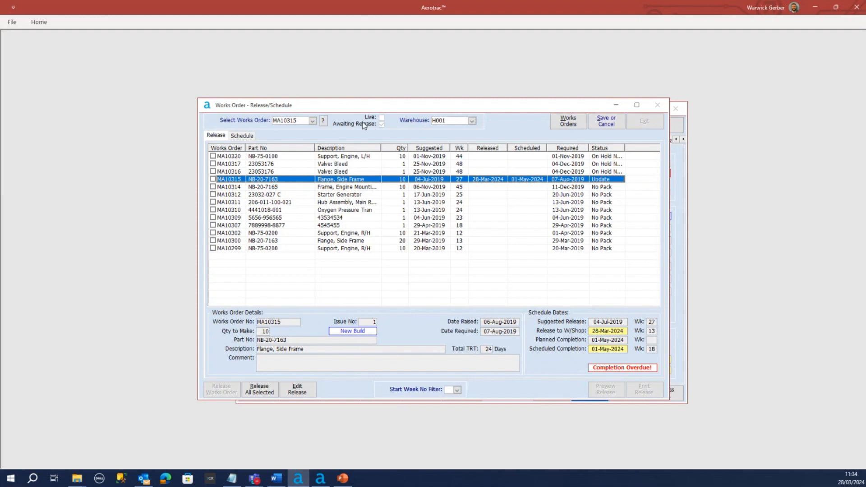
click(609, 125)
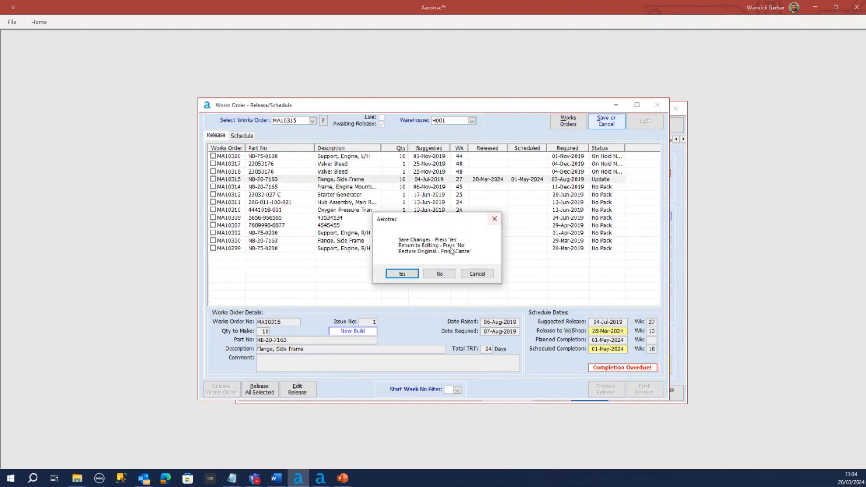
click(408, 275)
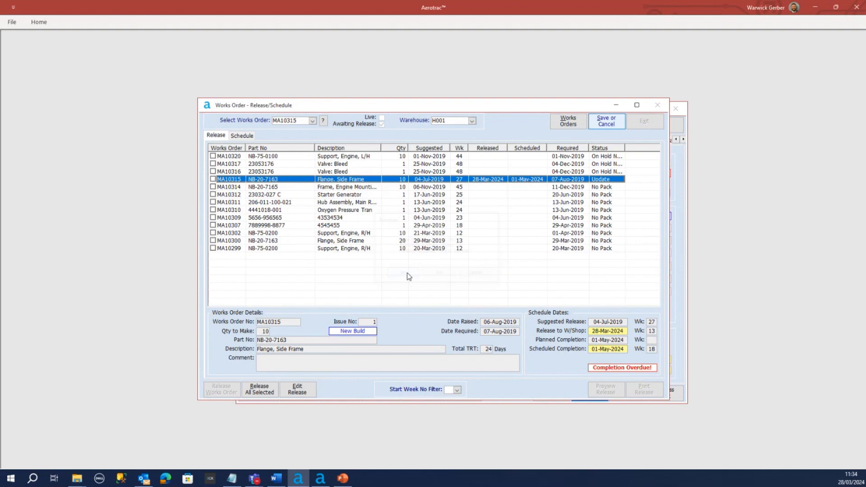
Step: List the live works orders again and open the operation schedule of PART 1's works order
click(382, 117)
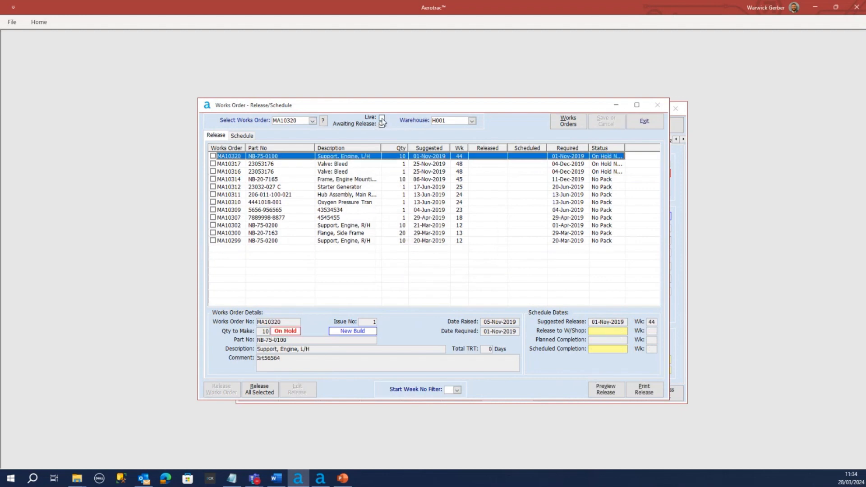
click(236, 157)
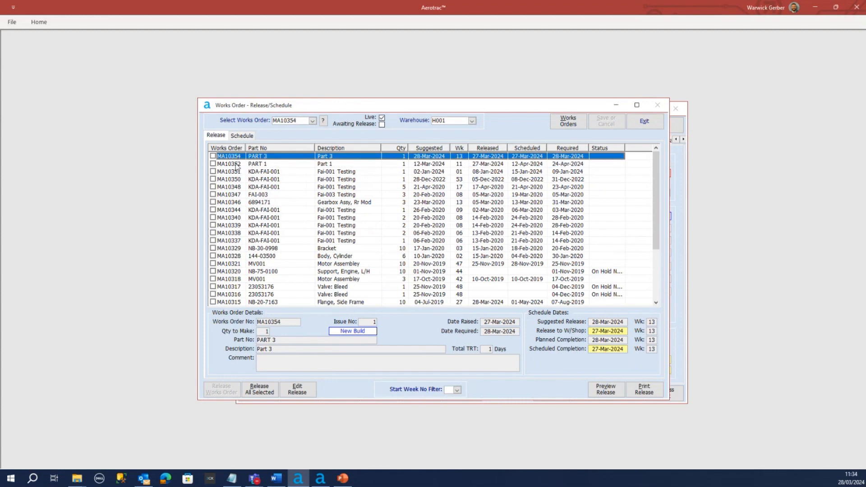
click(236, 165)
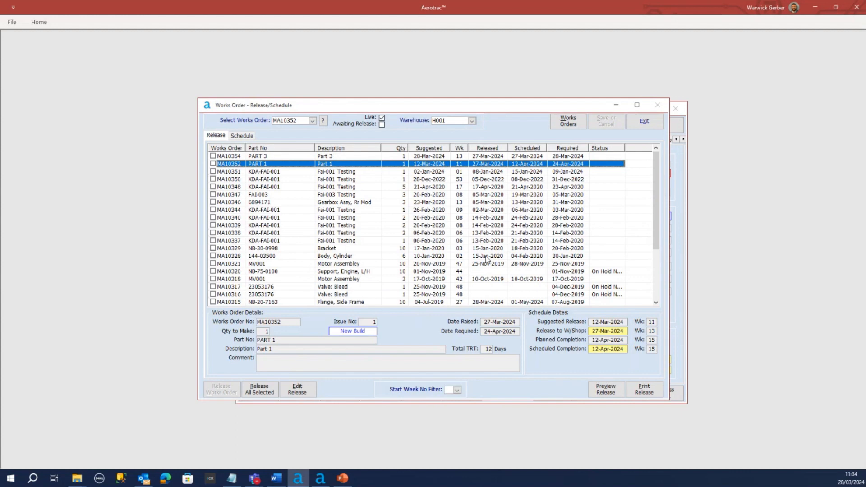
drag(415, 107, 434, 110)
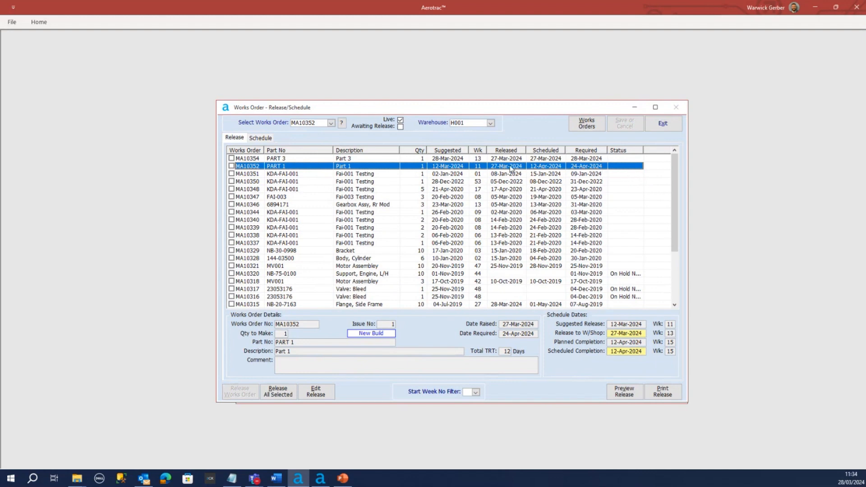
click(260, 140)
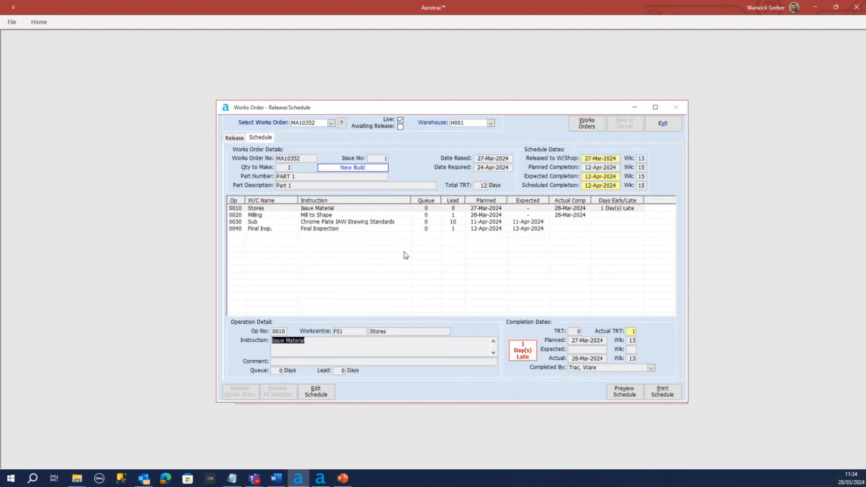
Step: Examine the planned, expected and actual completion dates of PART 1's Stores, Milling, Sub and Final Insp. operations
click(313, 209)
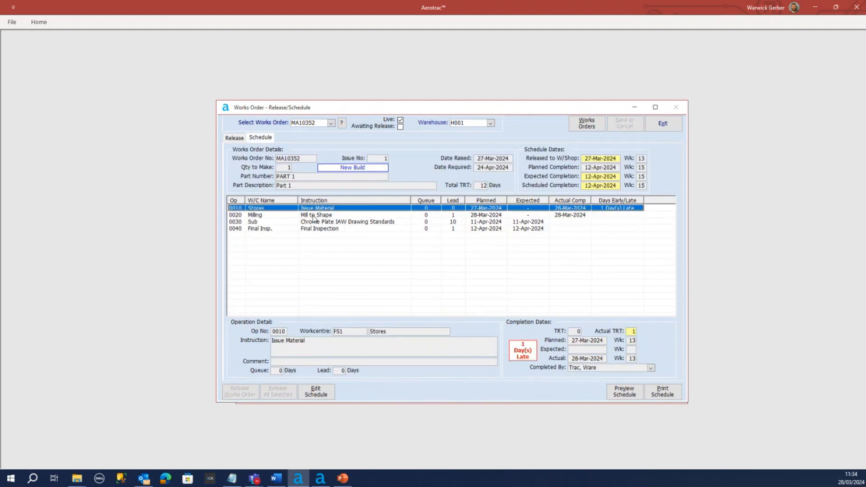
click(313, 215)
click(313, 222)
click(307, 229)
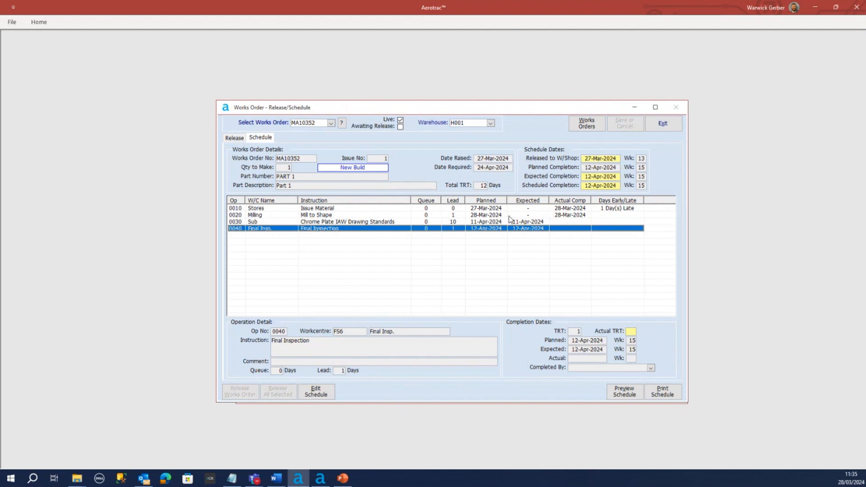
click(569, 208)
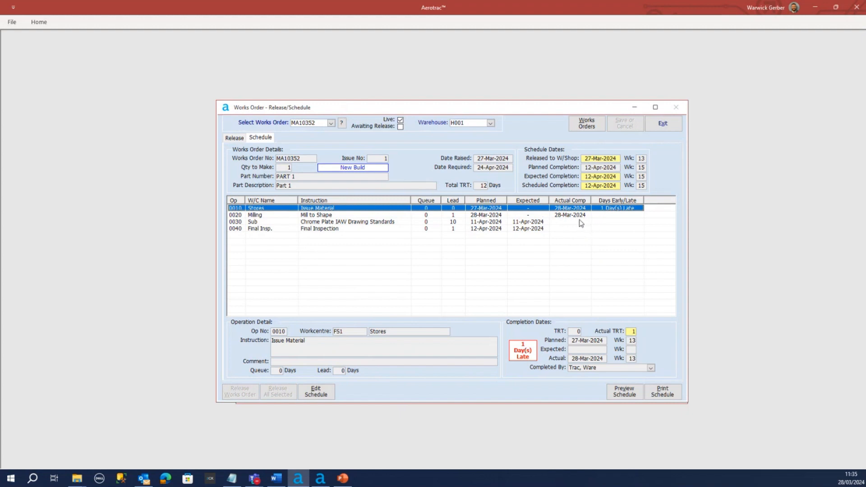
click(565, 215)
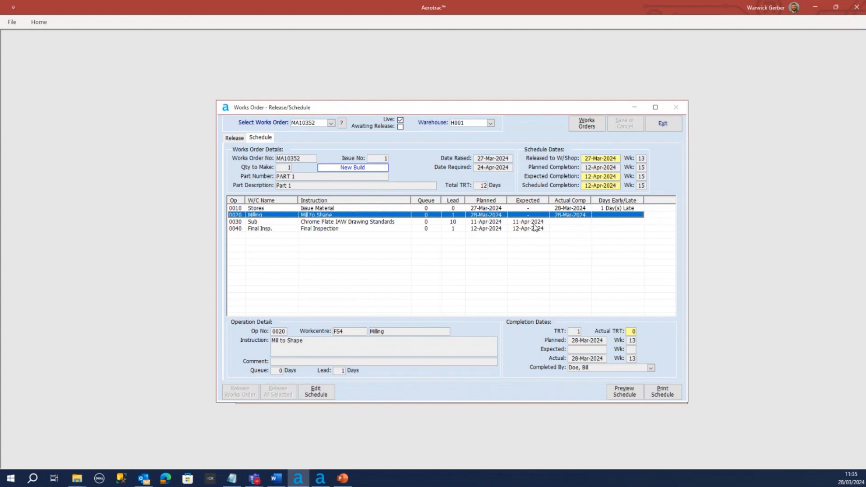
click(453, 222)
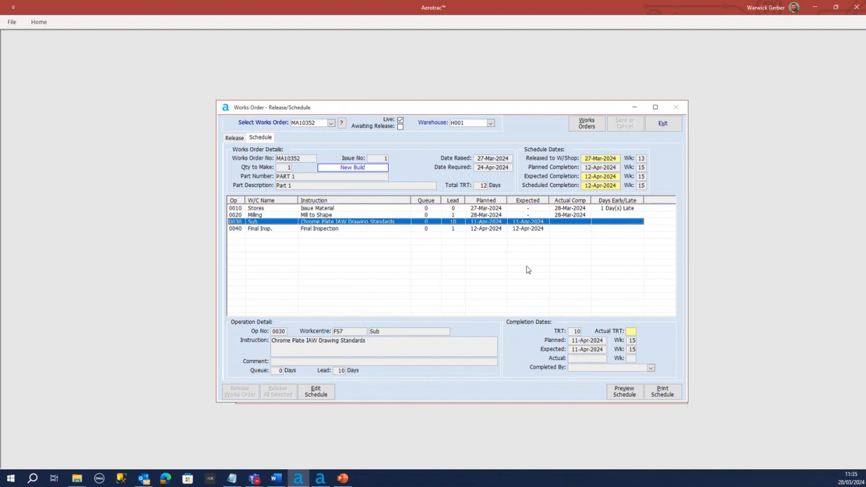
Step: Record the Sub operation as completed on 28-Mar-2024 by the system admin user and save the schedule changes
click(567, 216)
click(533, 221)
click(319, 394)
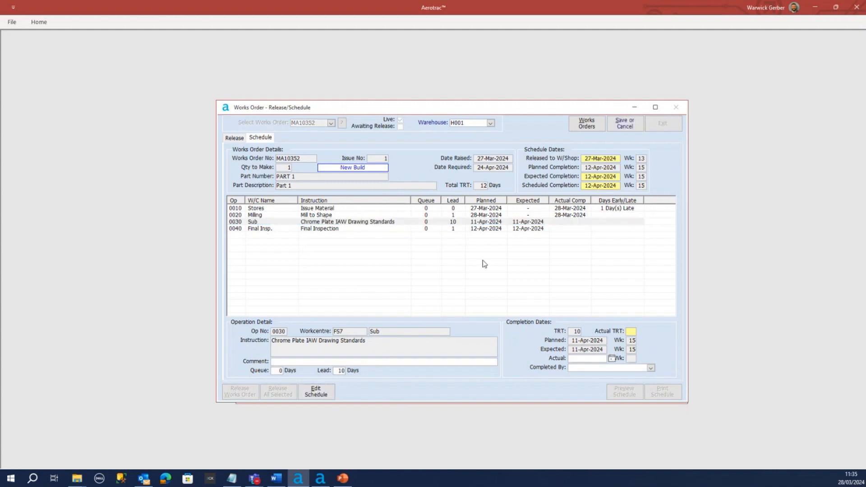
click(612, 359)
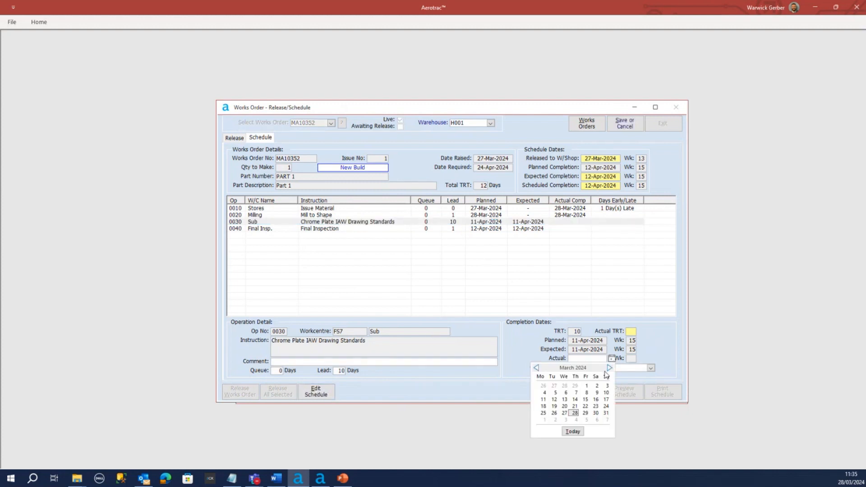
click(576, 414)
click(651, 368)
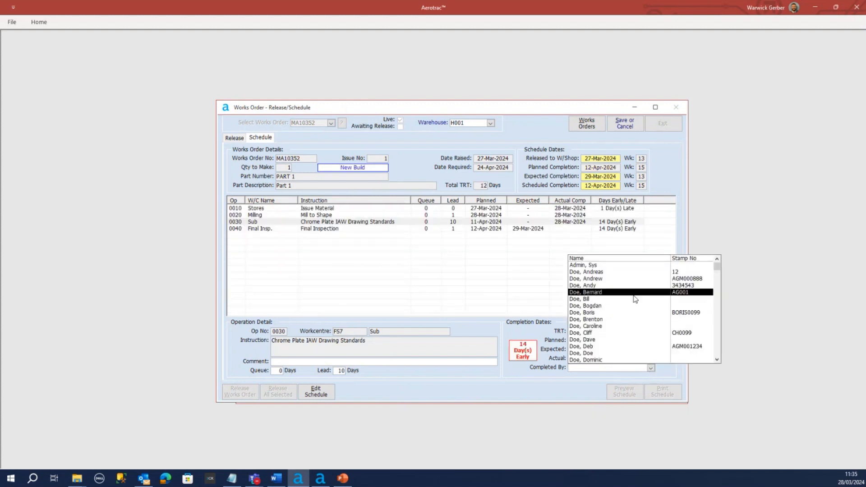
click(624, 267)
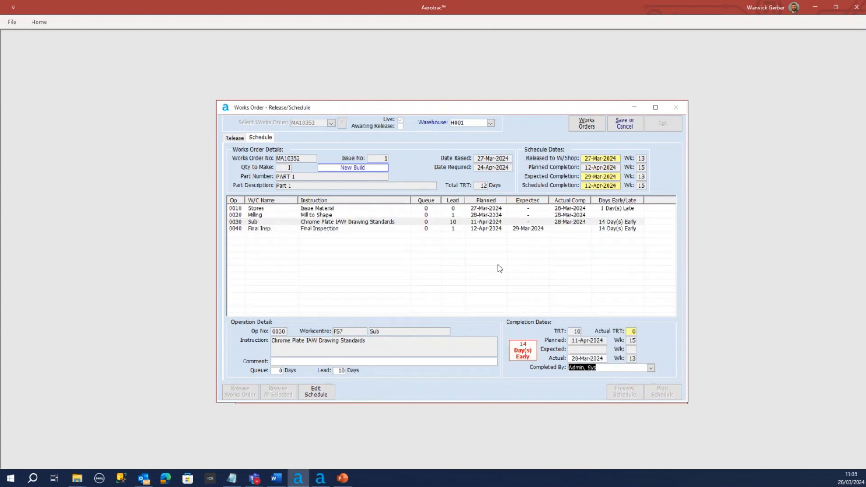
click(320, 363)
click(624, 124)
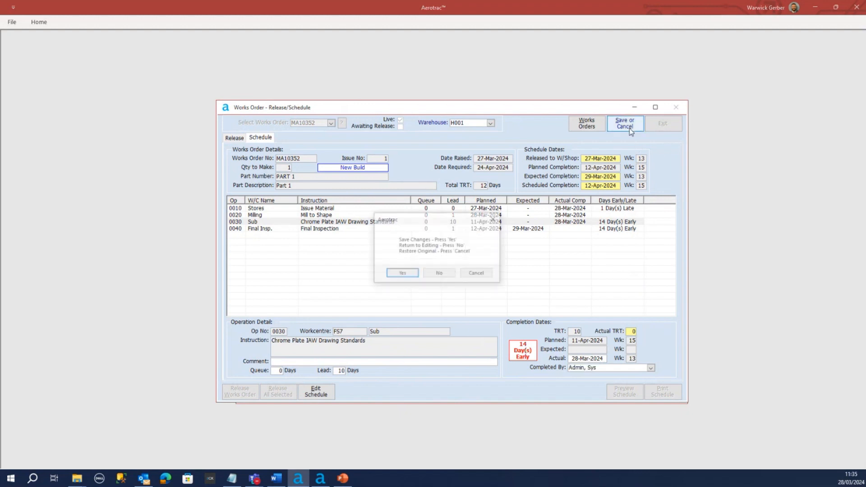
click(405, 275)
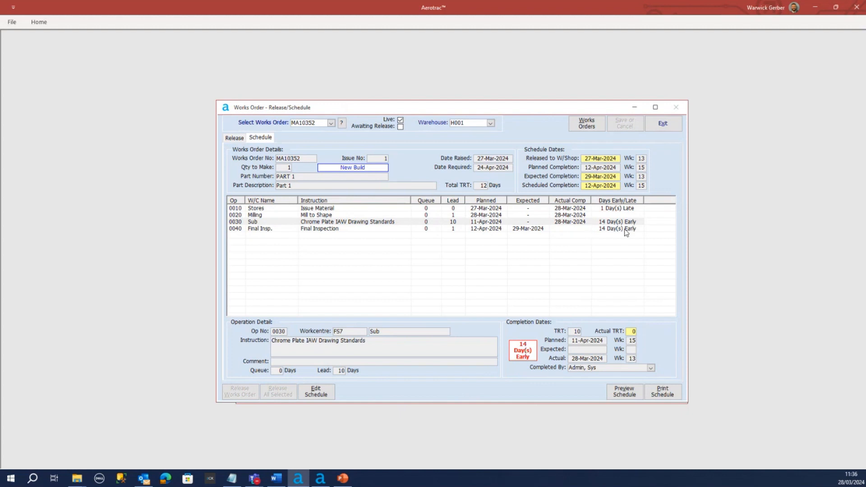
Step: Check the completion dates of the Sub and Final Insp. operations, then close the schedule to return to the works order
click(584, 250)
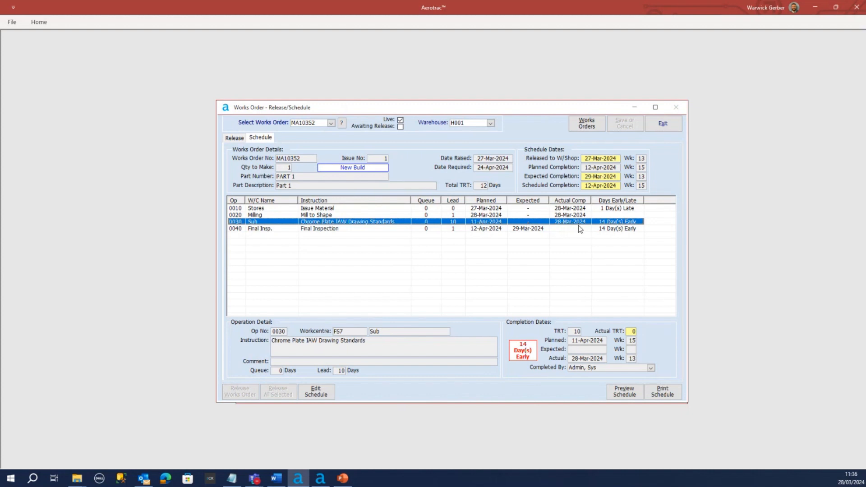
click(525, 228)
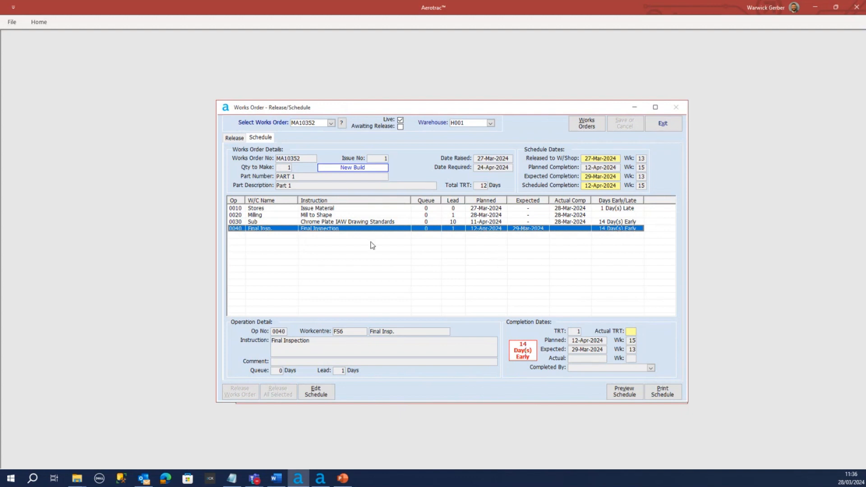
click(659, 124)
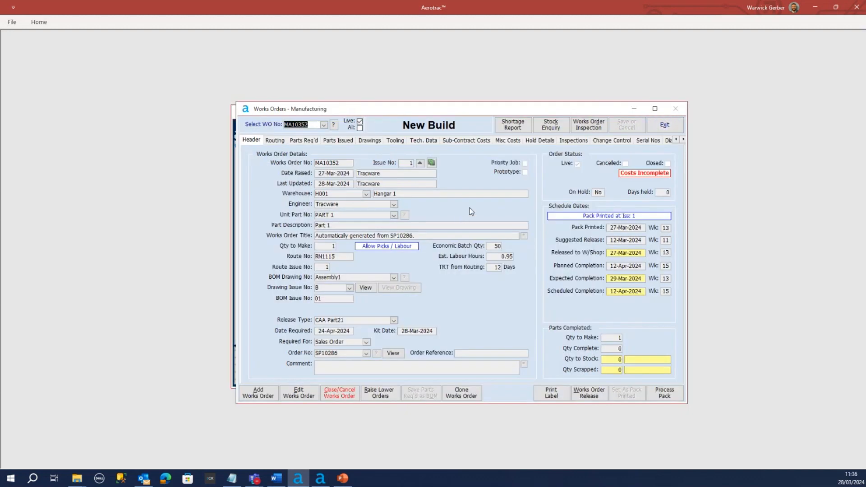
Step: Examine the completed dates of the Stores, Milling, Sub and Final Insp. operations in the works order's routing
click(275, 141)
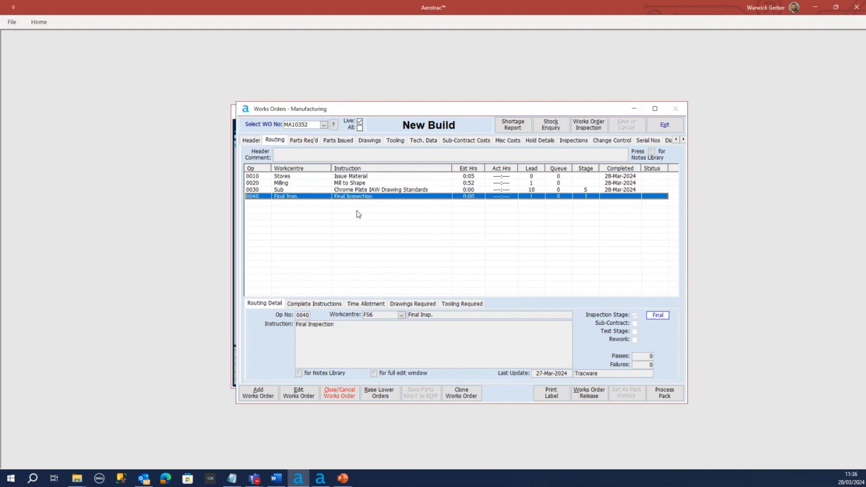
click(621, 190)
click(616, 182)
click(616, 177)
click(616, 183)
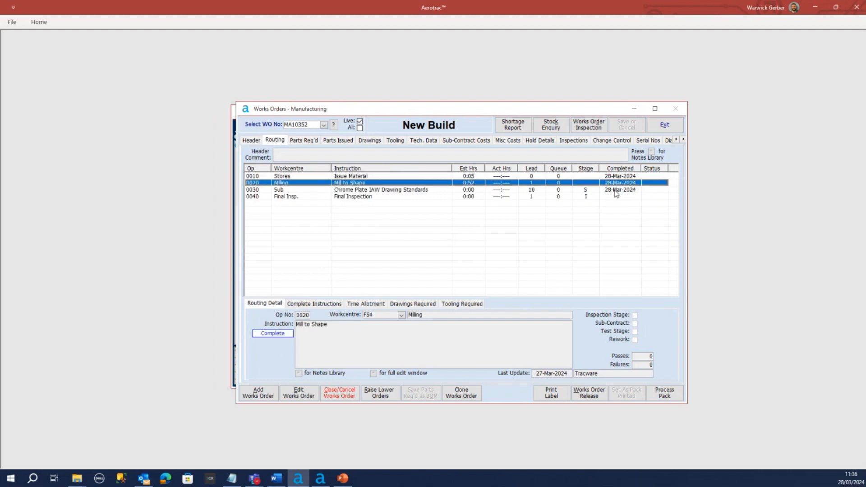
click(619, 190)
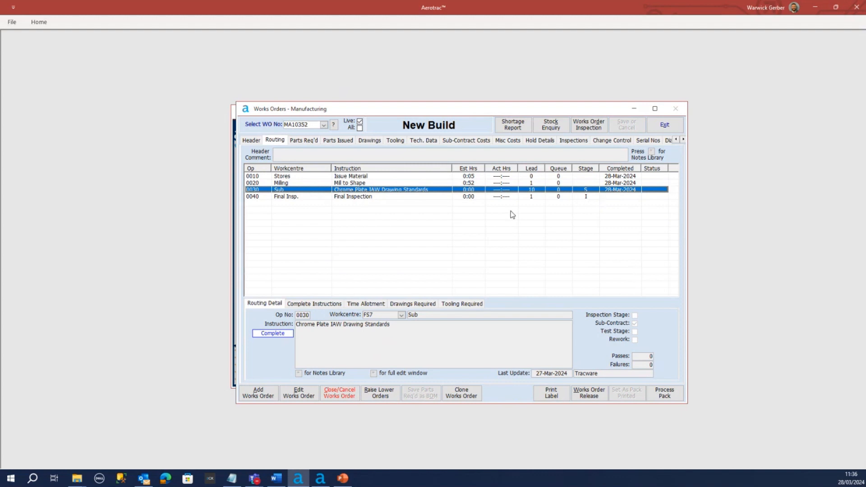
click(260, 197)
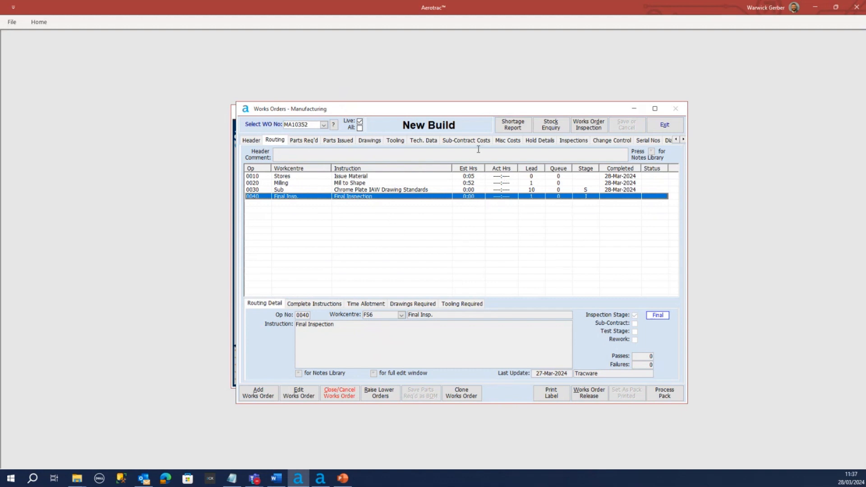
Step: Open the works order inspection for PART 1 and add an inspection for operation 40, Final Insp
click(588, 127)
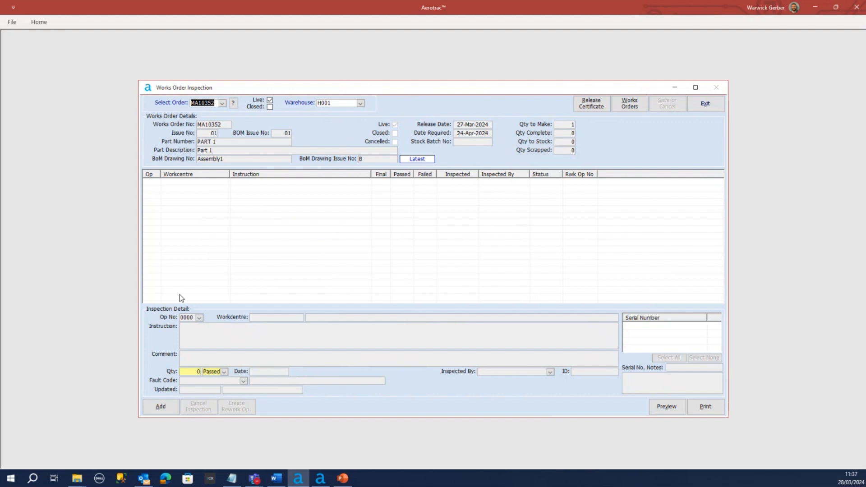
click(161, 408)
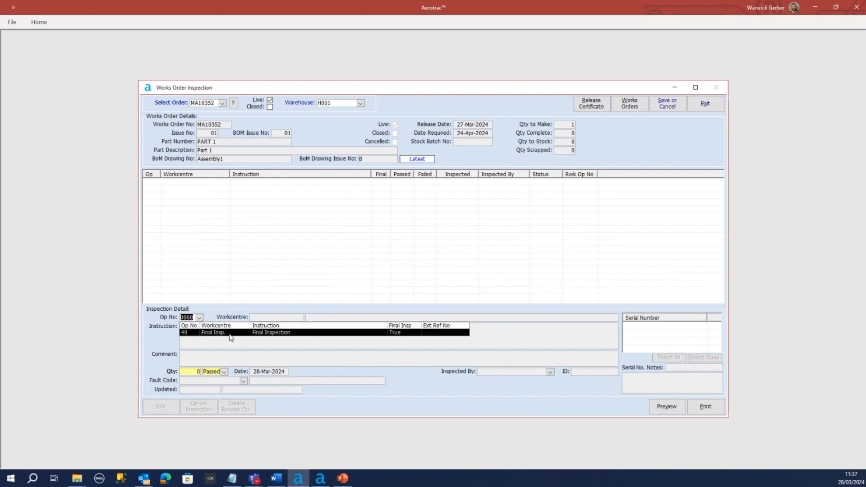
click(229, 334)
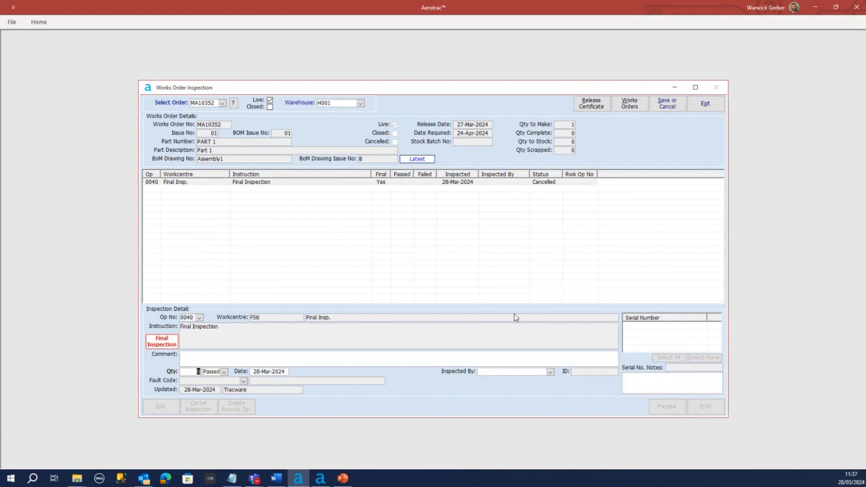
Step: Enter the comment "satifactory" and a quantity of 1 as Passed for the final inspection, and choose the inspector
click(244, 359)
click(191, 373)
text(1)
click(225, 372)
click(235, 374)
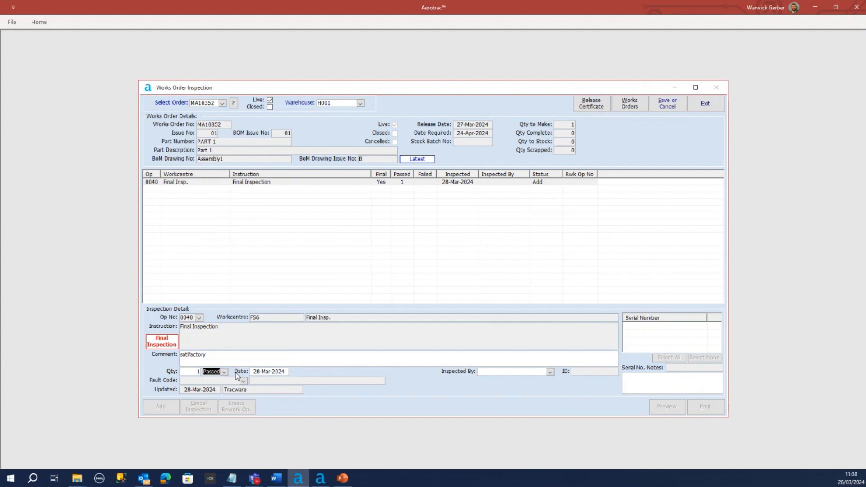
click(549, 373)
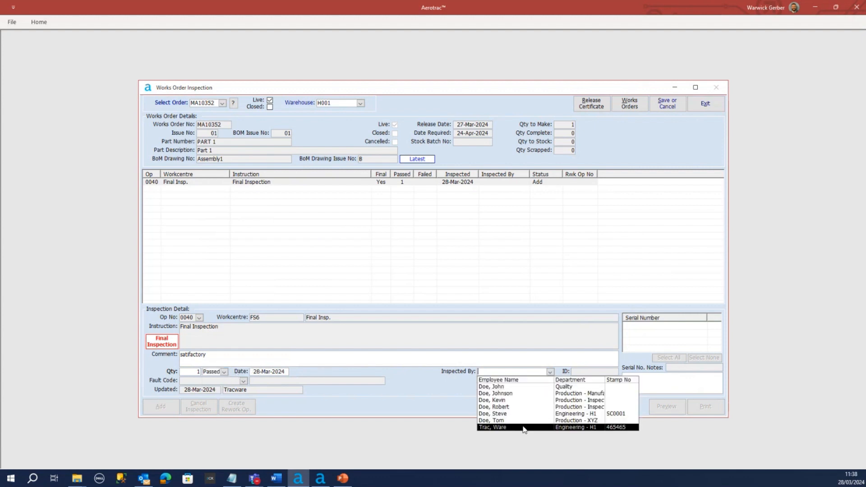
click(524, 427)
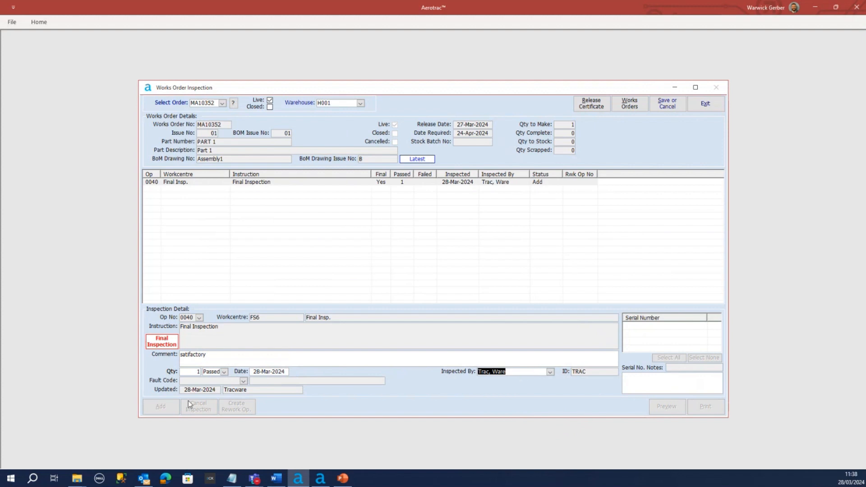
click(551, 372)
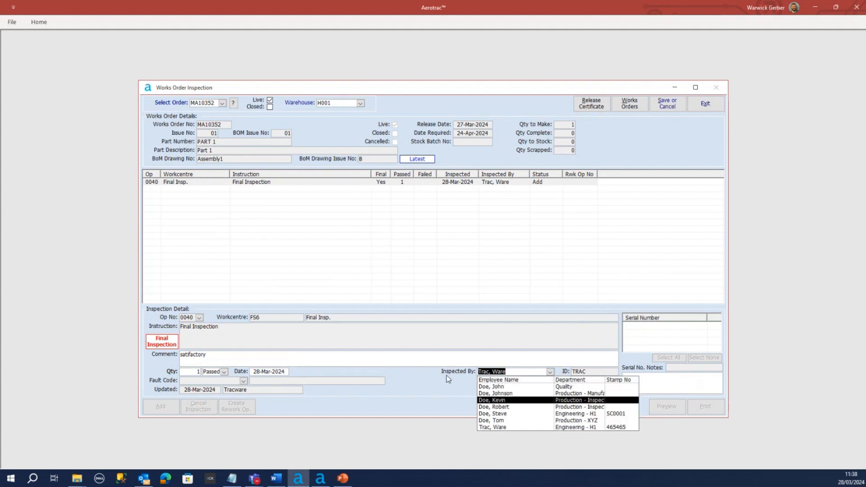
click(454, 380)
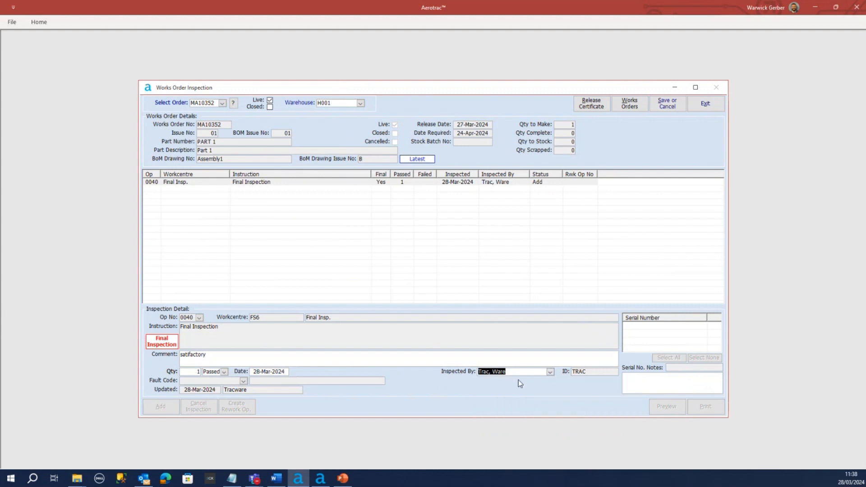
Step: Set the inspection result to Failed, look at the fault code choices, and set the result back to Passed
click(223, 372)
click(220, 387)
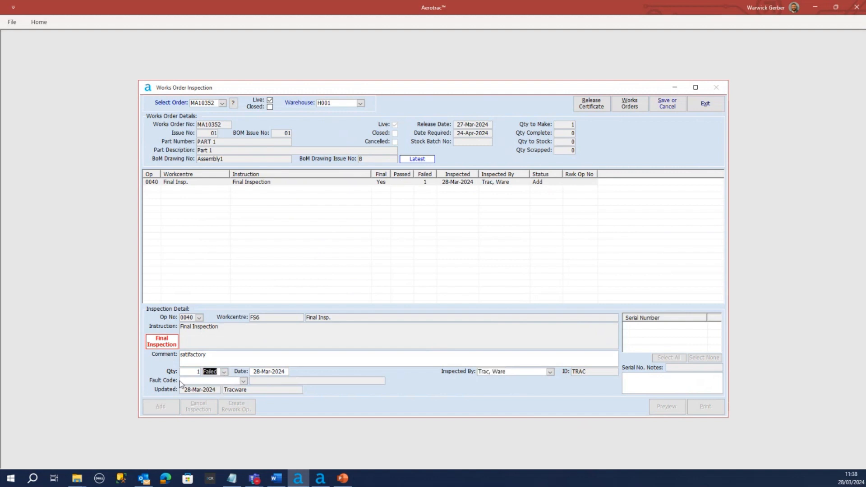
click(243, 381)
click(243, 382)
click(224, 372)
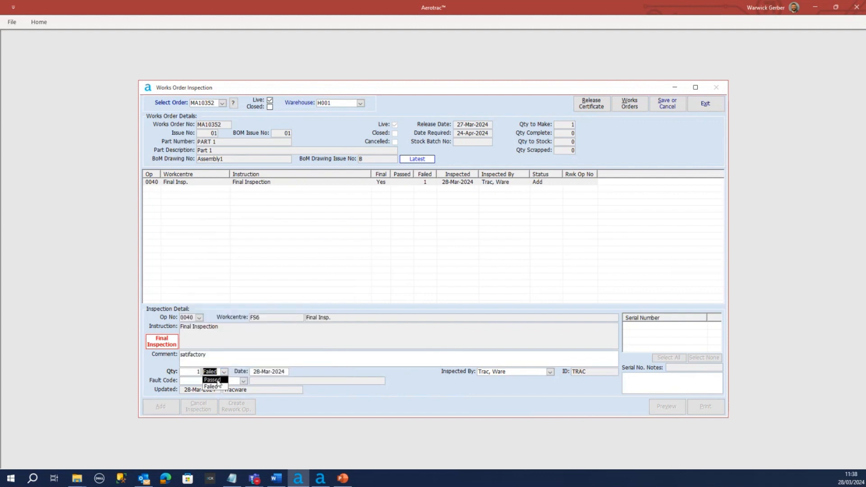
click(215, 380)
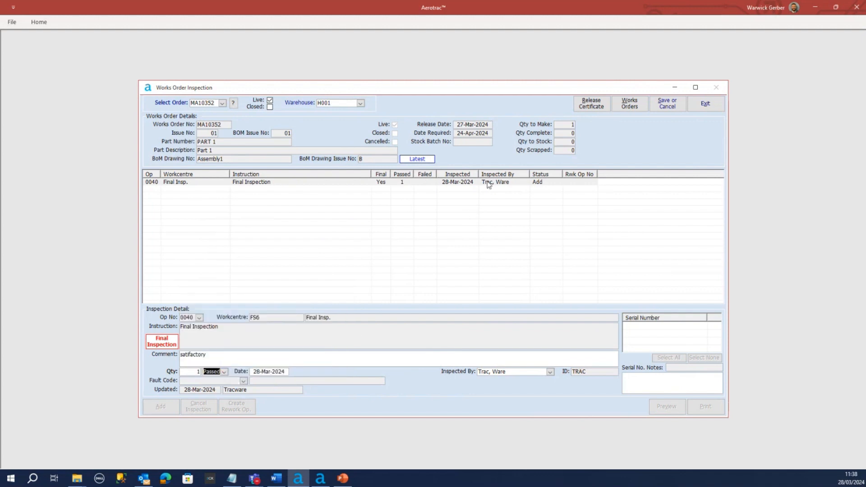
Step: Try to save the final inspection and revisit its comment and serial number list
click(668, 104)
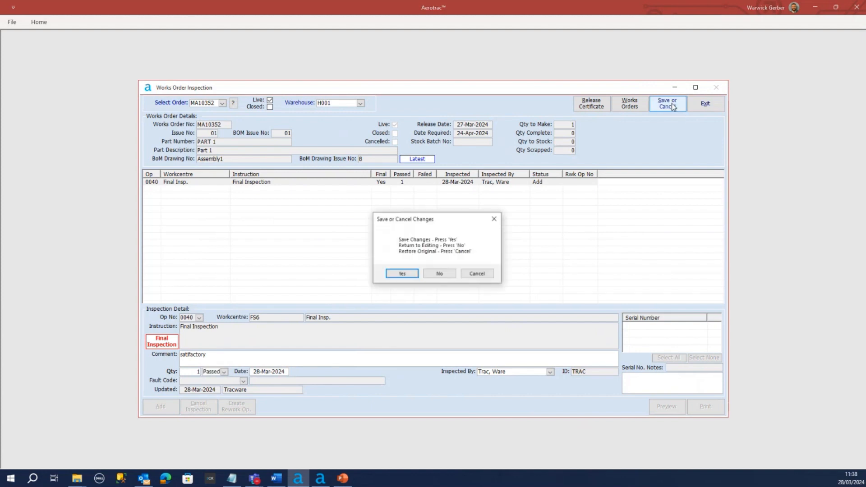
click(402, 275)
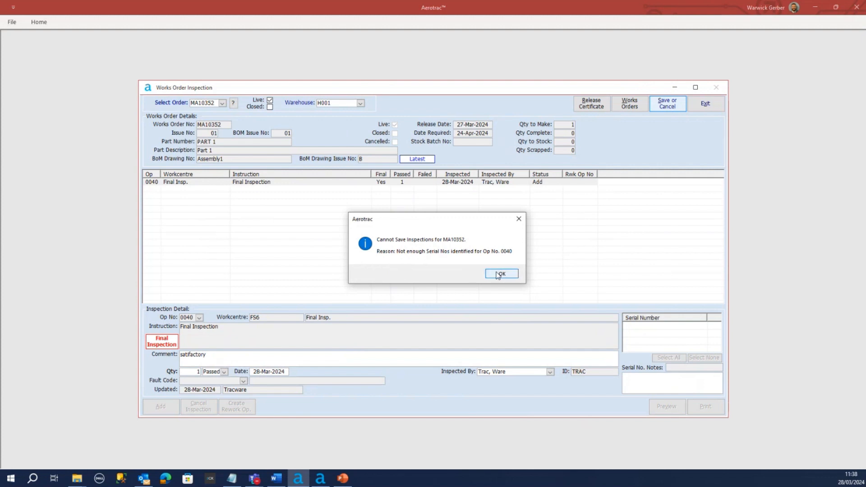
click(500, 274)
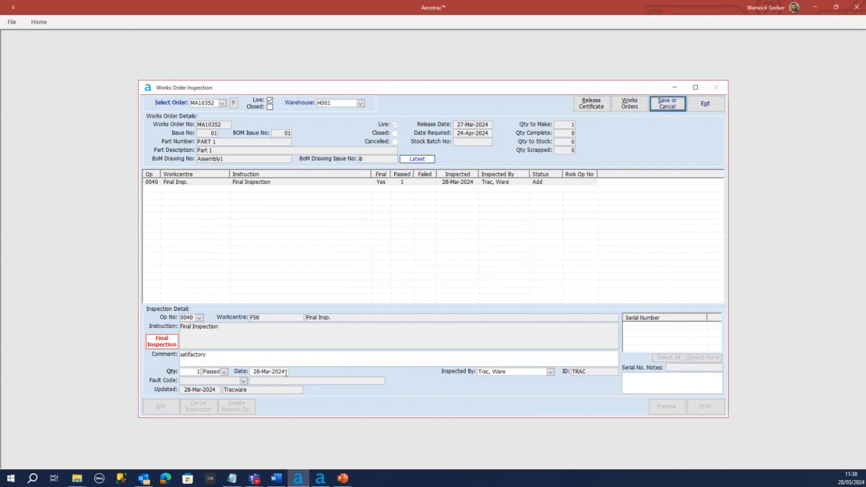
click(264, 363)
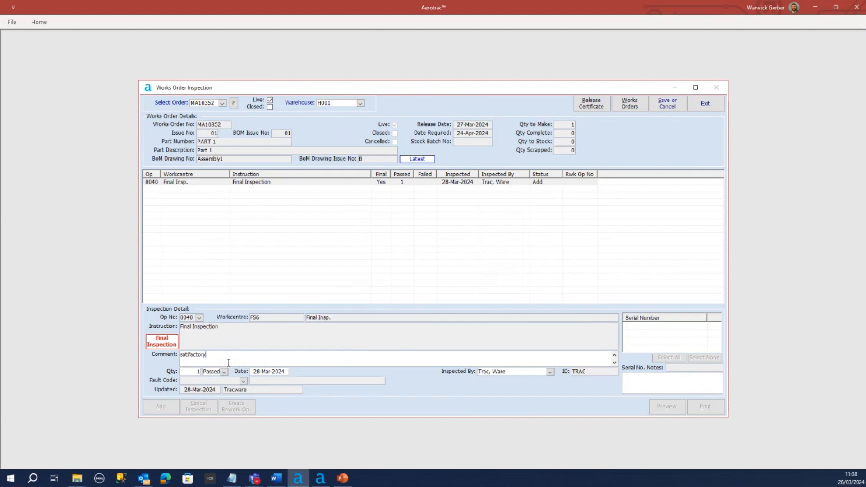
click(644, 335)
click(221, 356)
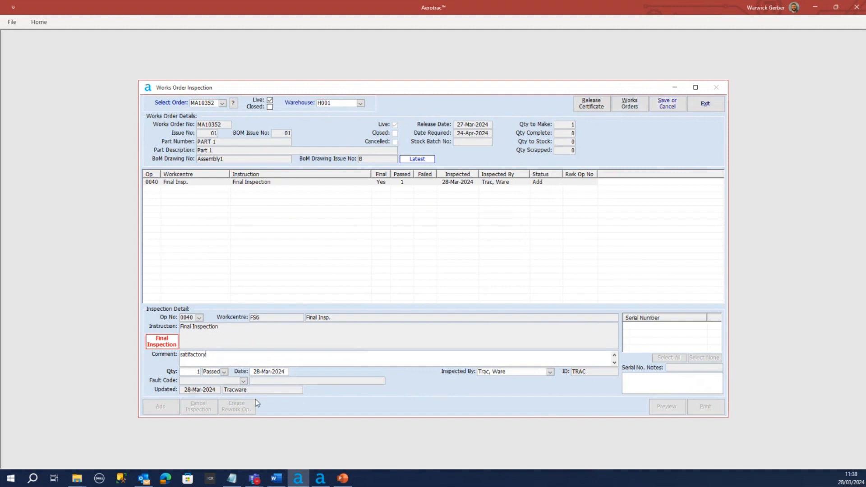
Step: Discard the unsaved inspection and return to the Final Insp. operation's detail in the works order's routing
click(662, 109)
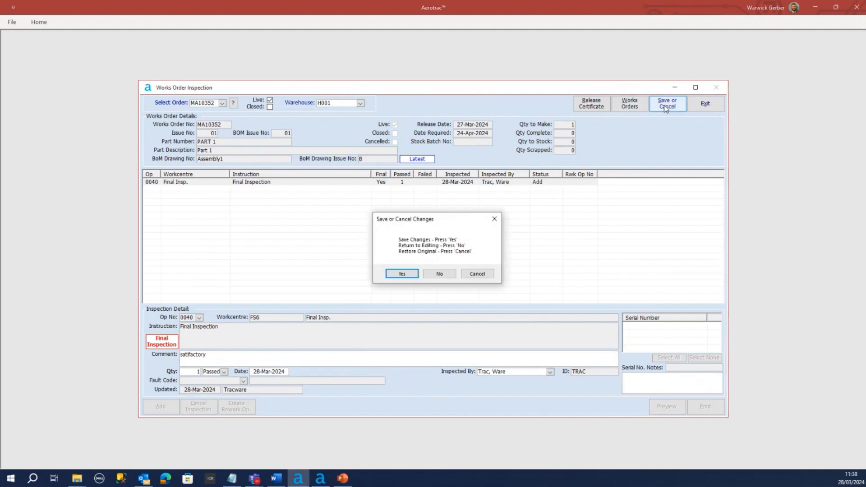
click(481, 277)
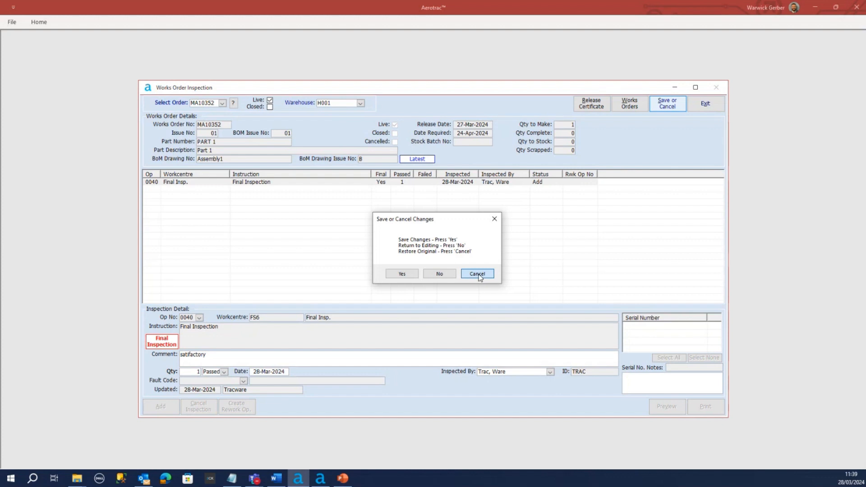
click(477, 274)
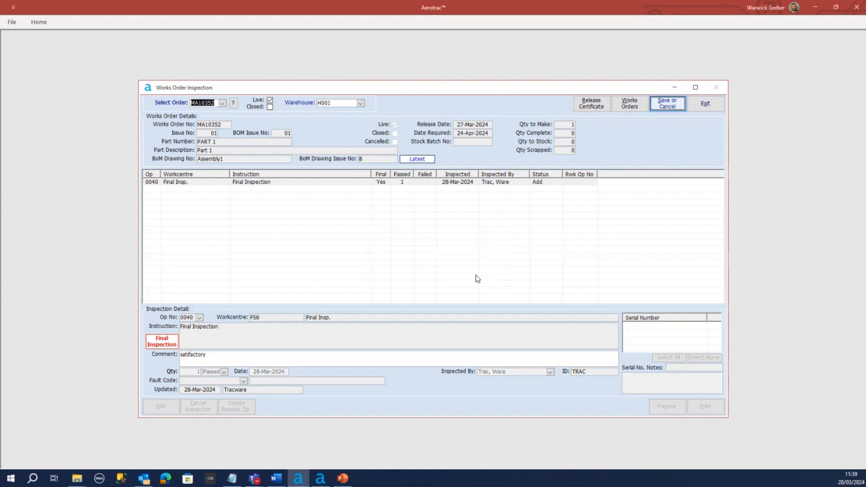
click(704, 107)
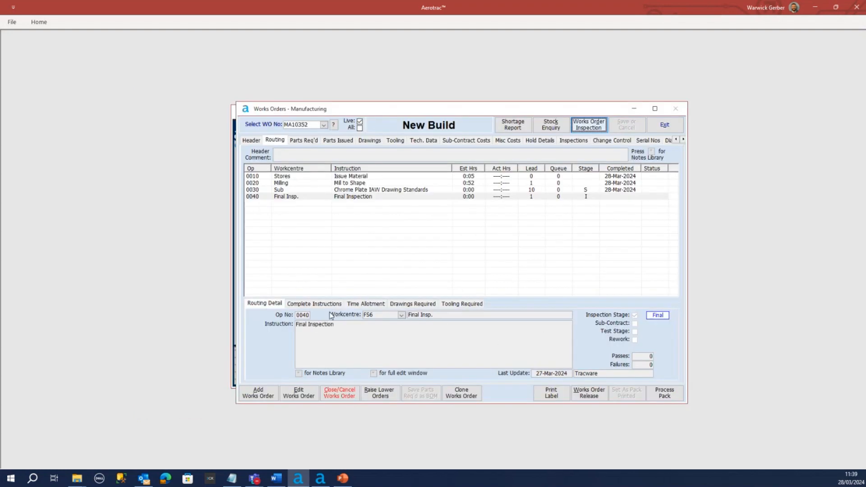
click(308, 197)
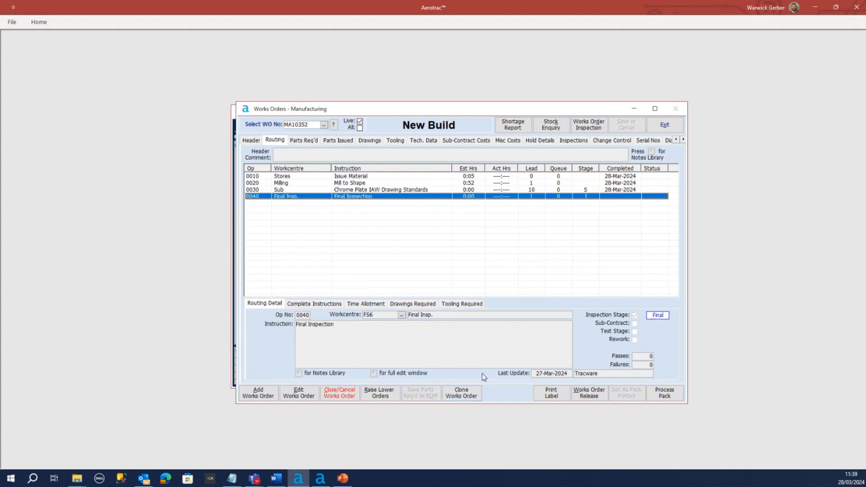
click(266, 305)
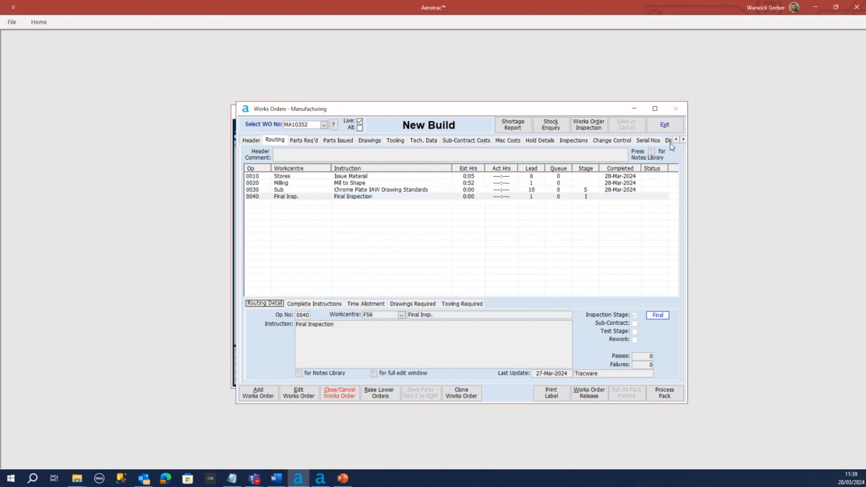
Step: Edit the works order to auto allocate 1 new serial number, Test001, and save the changes
click(646, 141)
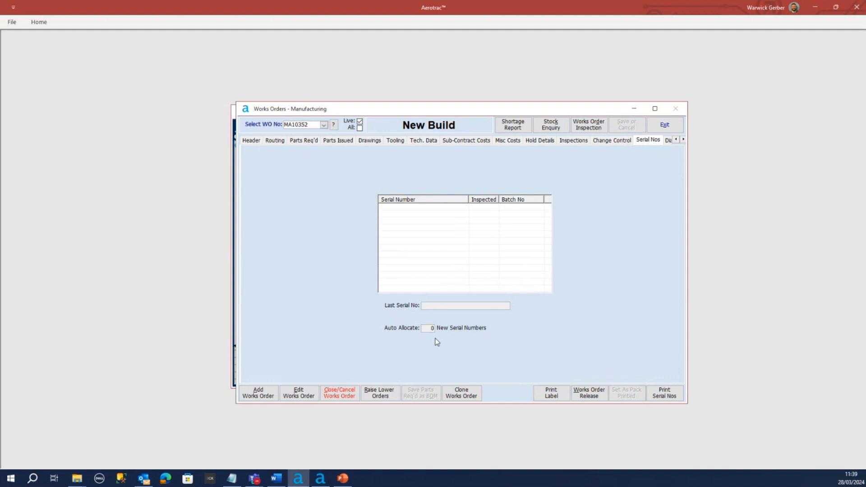
click(297, 393)
click(648, 140)
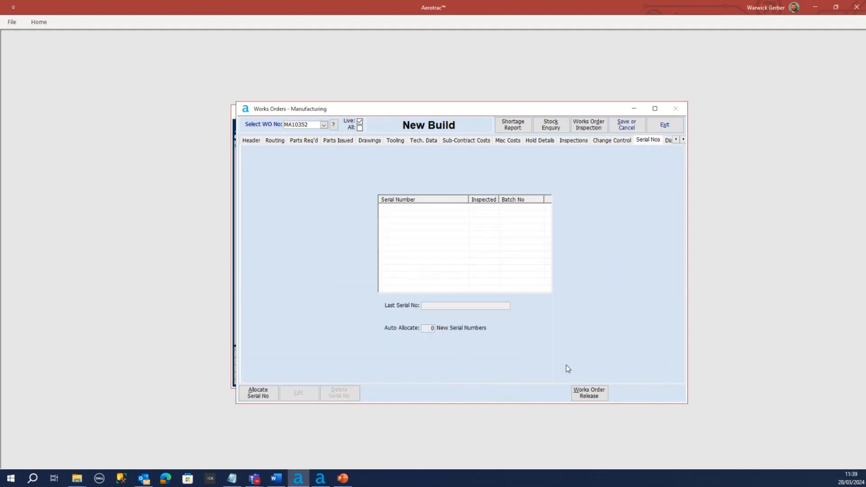
click(259, 396)
text(1)
click(630, 127)
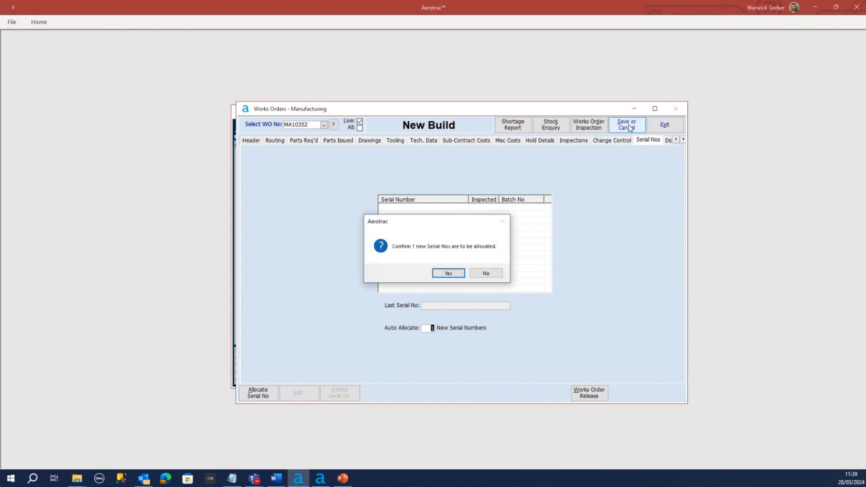
click(448, 274)
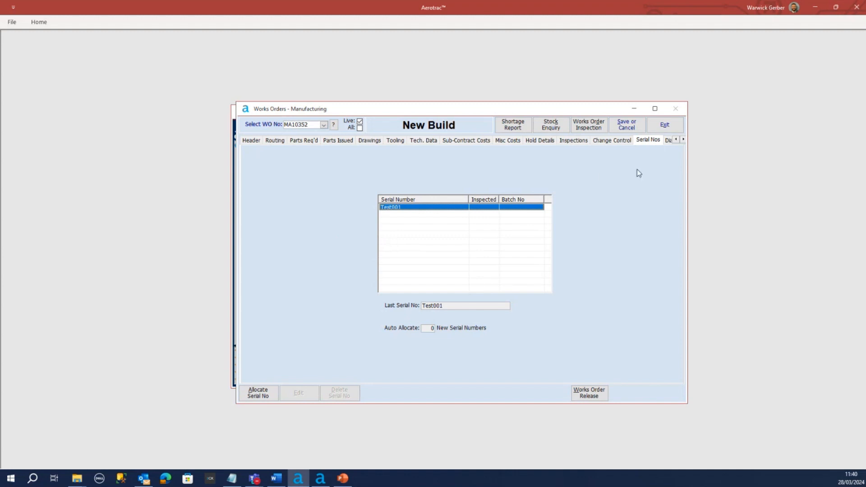
click(625, 126)
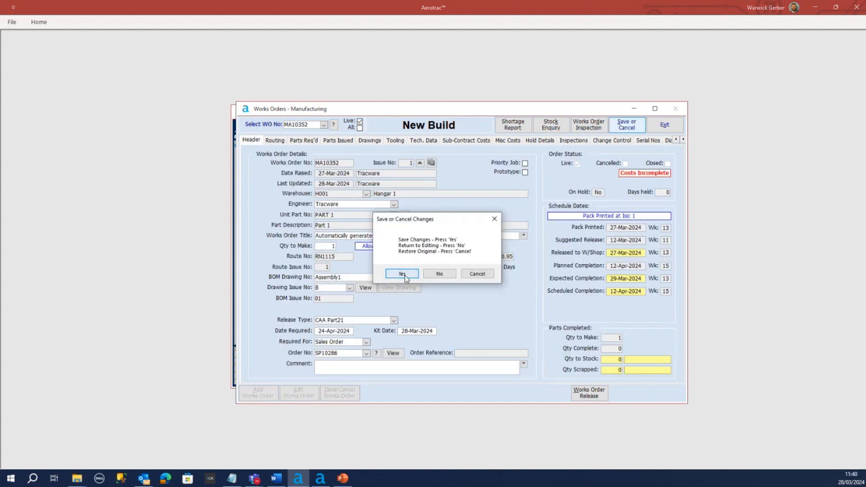
click(402, 273)
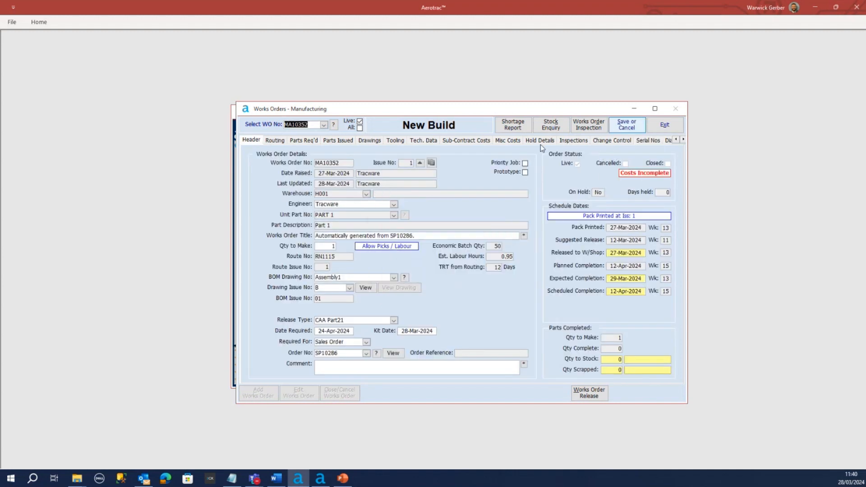
Step: Add a final inspection for operation 0040 with a quantity of 1 passed, covering serial number Test001
click(589, 128)
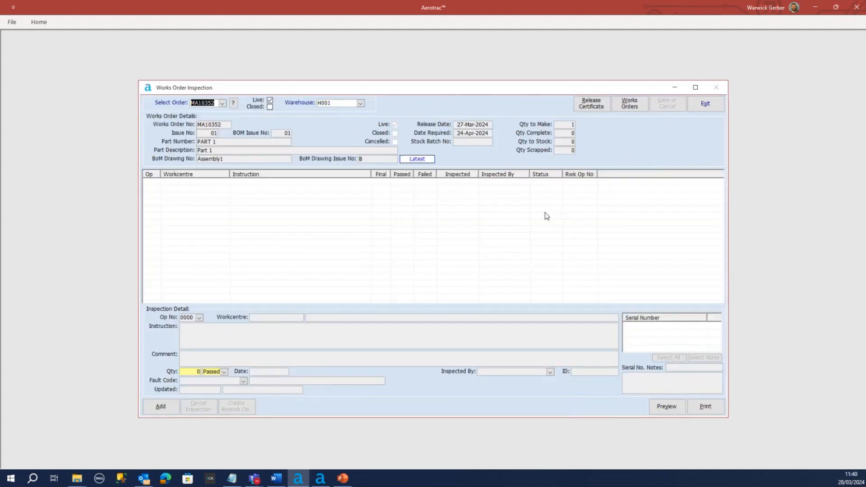
click(161, 407)
click(205, 333)
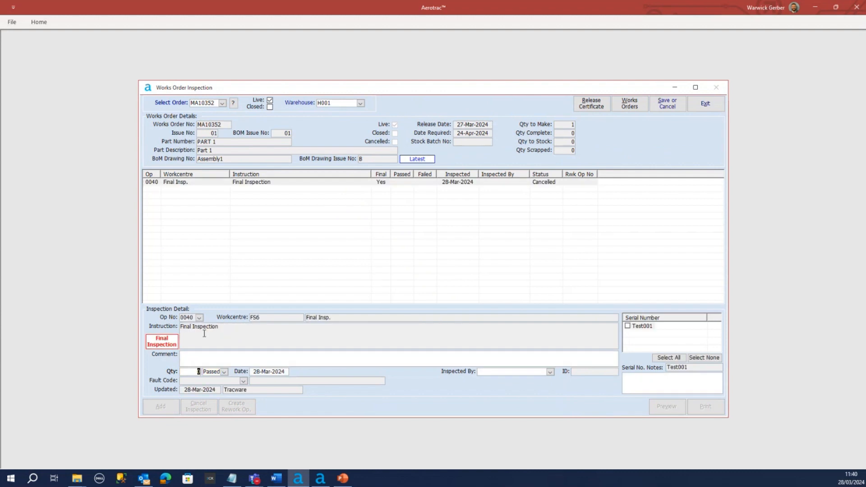
text(1)
key(Tab)
click(627, 326)
Step: Choose the inspector, enter the comment "satifactory" and save the final inspection
click(551, 372)
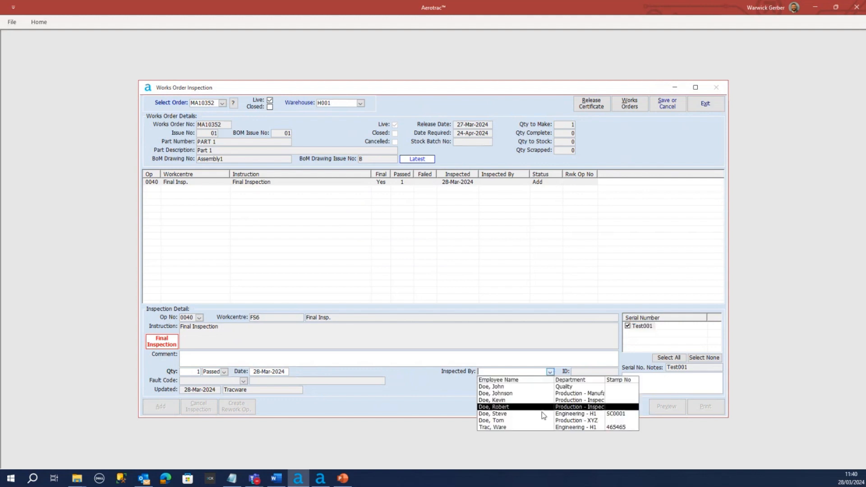
click(542, 429)
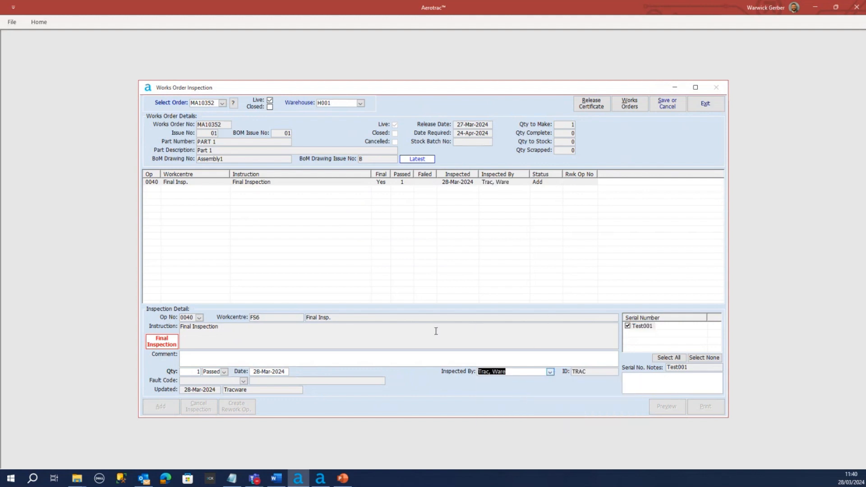
click(440, 361)
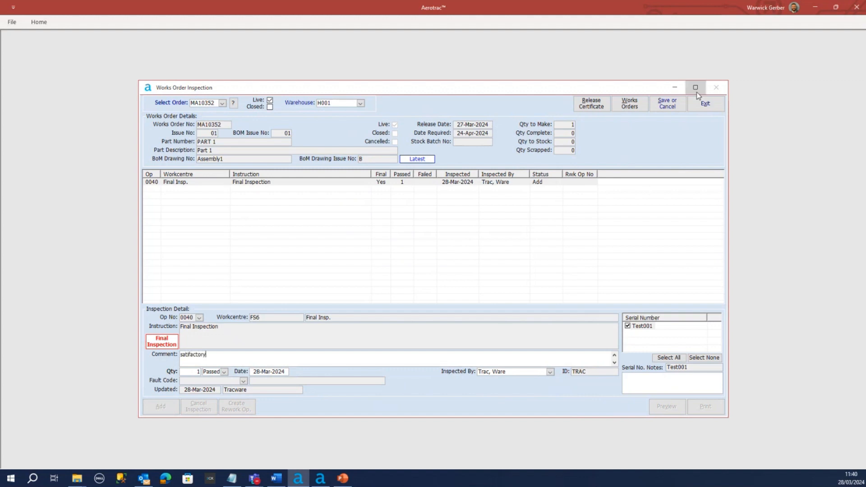
click(668, 104)
click(400, 276)
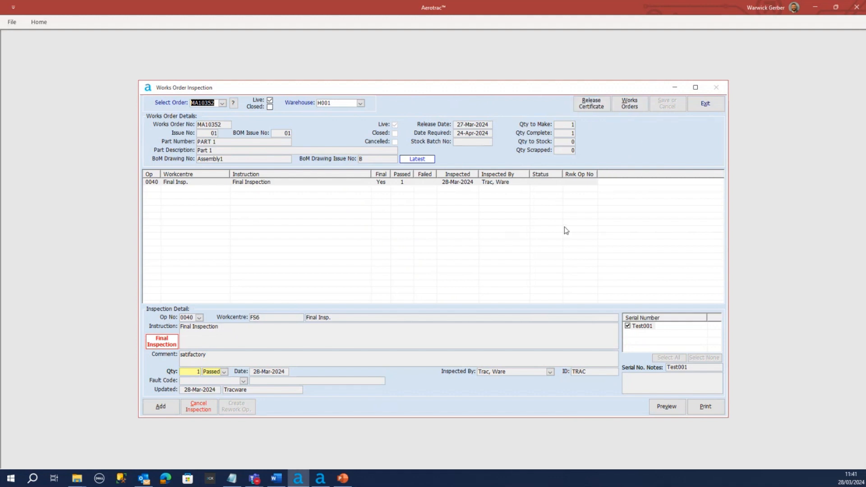
Step: Create a release certificate for the PART 1 works order with serial number Test001, status New, the certifier's name and the remarks "Remarks here"
click(592, 106)
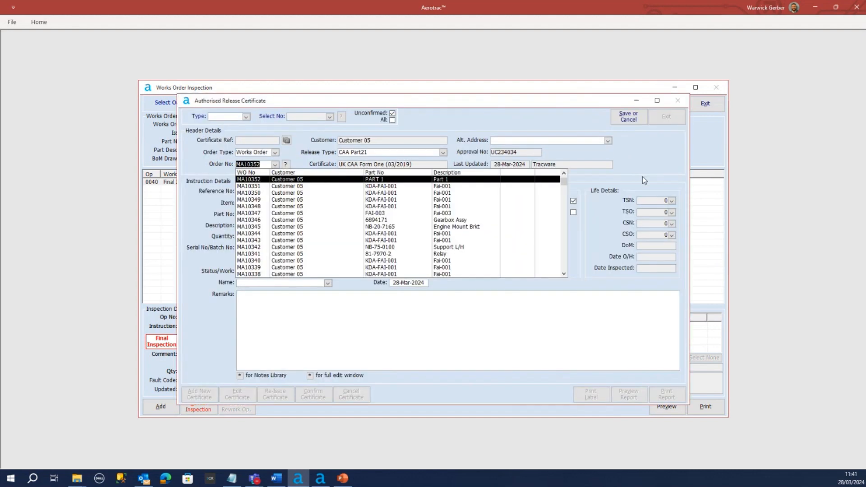
click(249, 179)
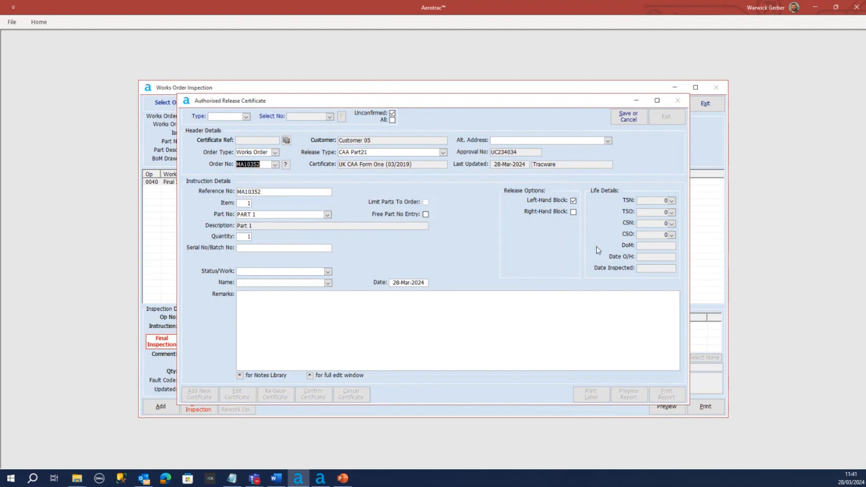
drag(331, 103, 386, 148)
click(325, 293)
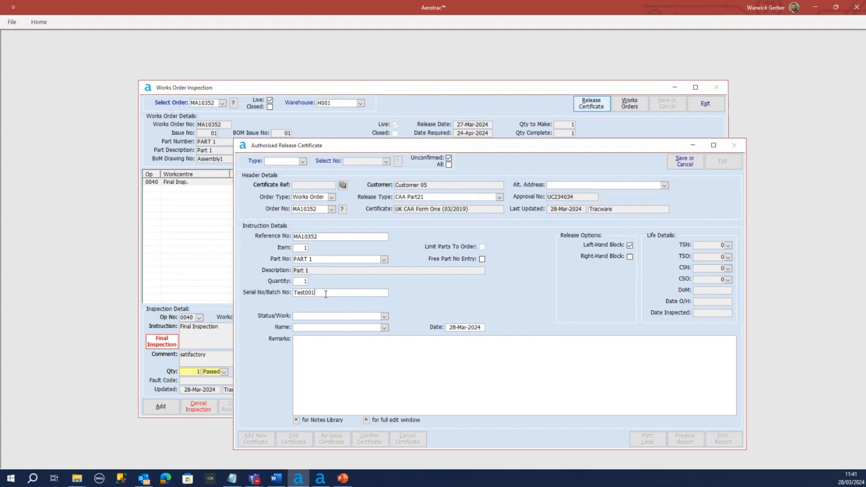
click(384, 316)
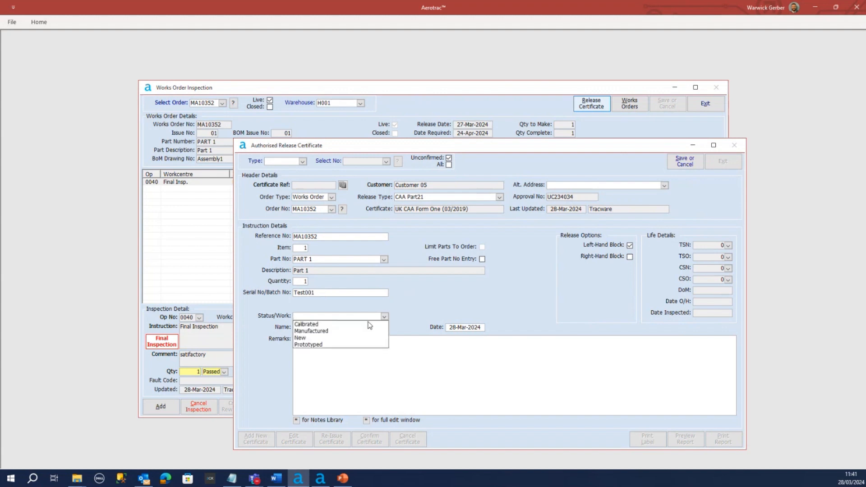
click(350, 338)
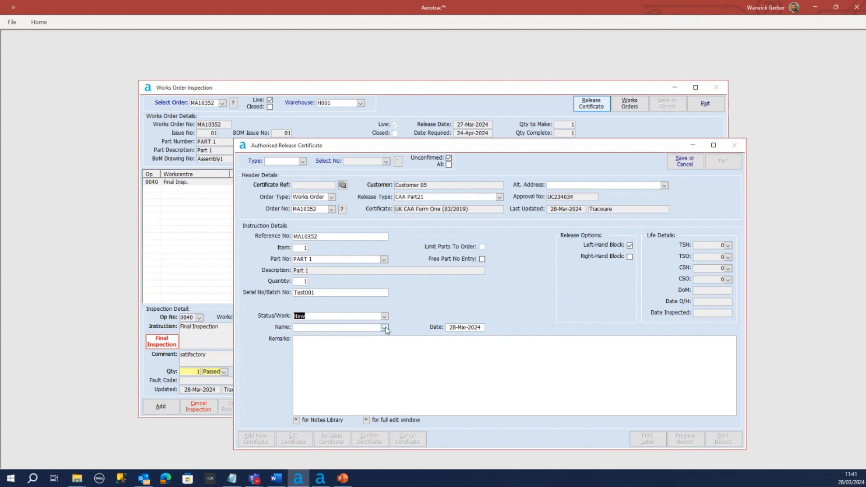
click(368, 376)
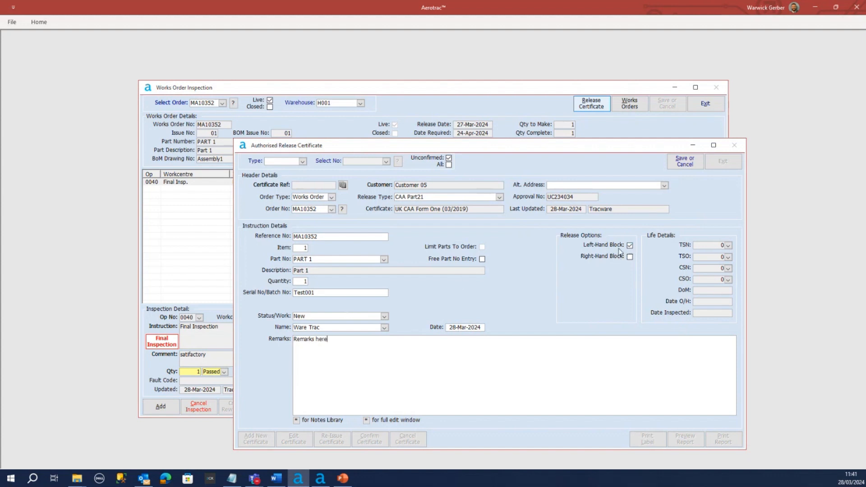
Step: Select CAA Part21 as the certificate's release type and save the certificate
click(499, 197)
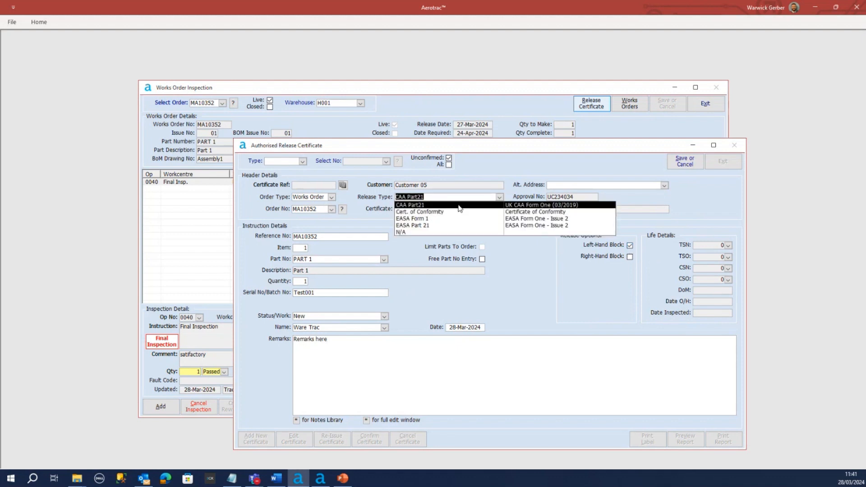
click(458, 205)
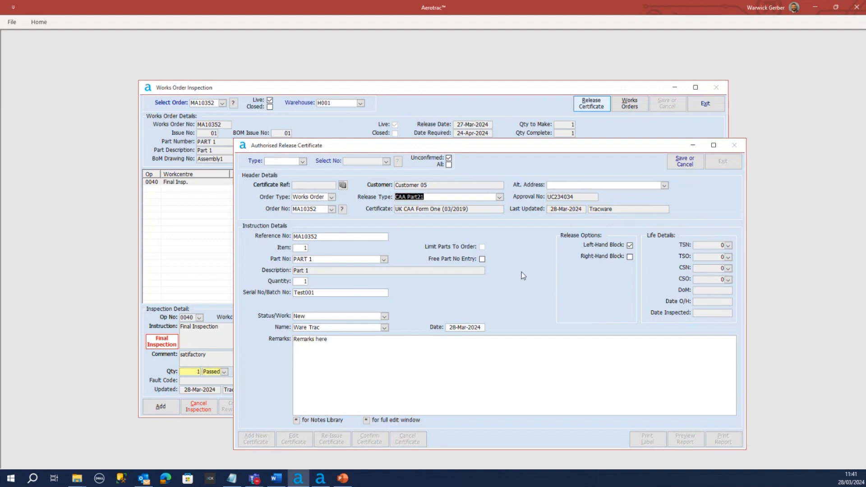
click(684, 166)
click(412, 276)
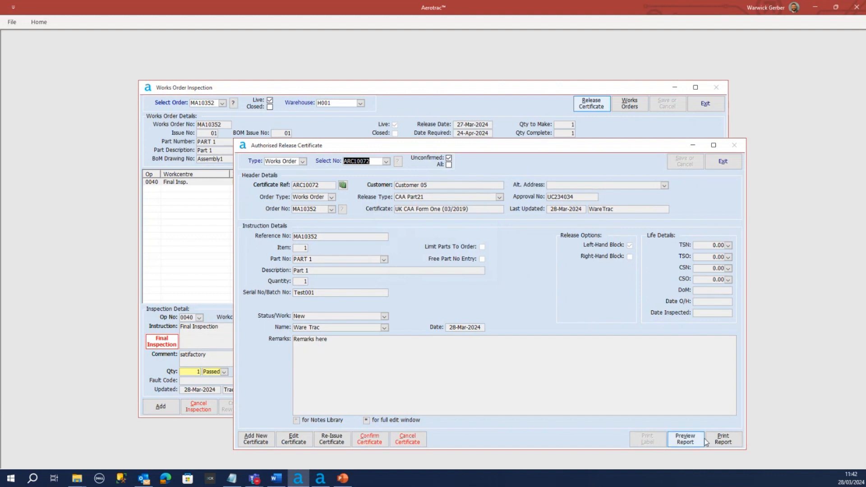
Step: Preview the draft CAA Form 1, confirm the release certificate and close it
click(690, 441)
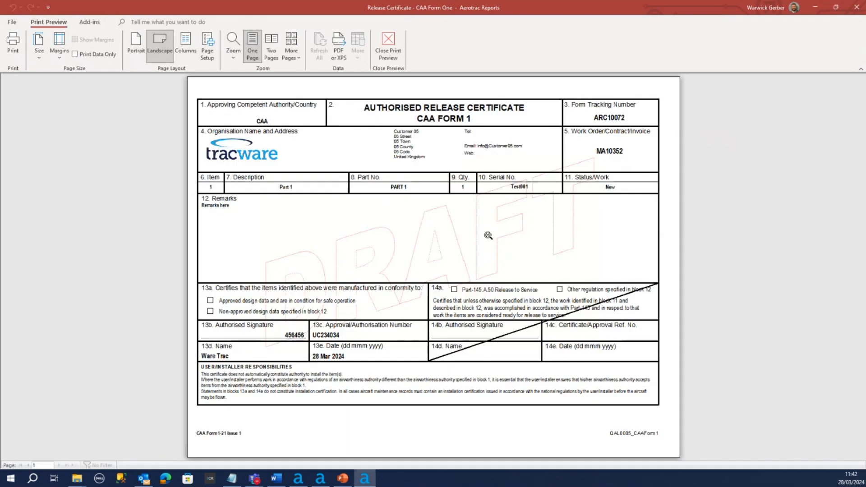
click(389, 42)
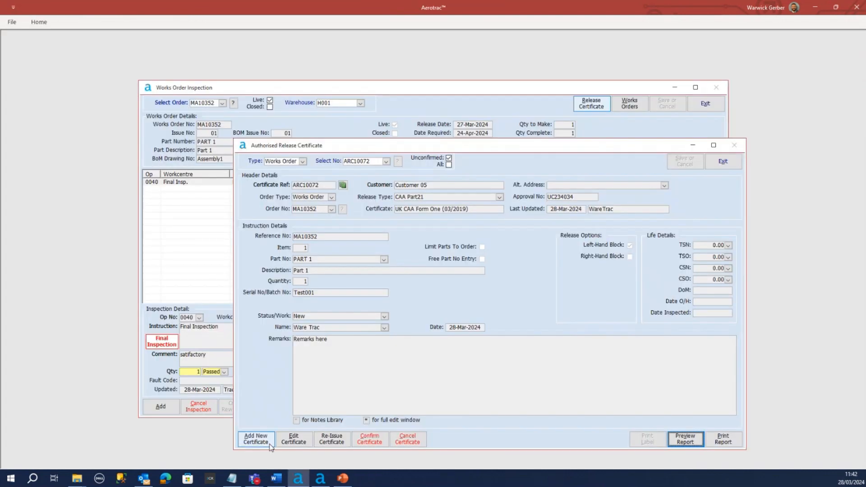
click(370, 439)
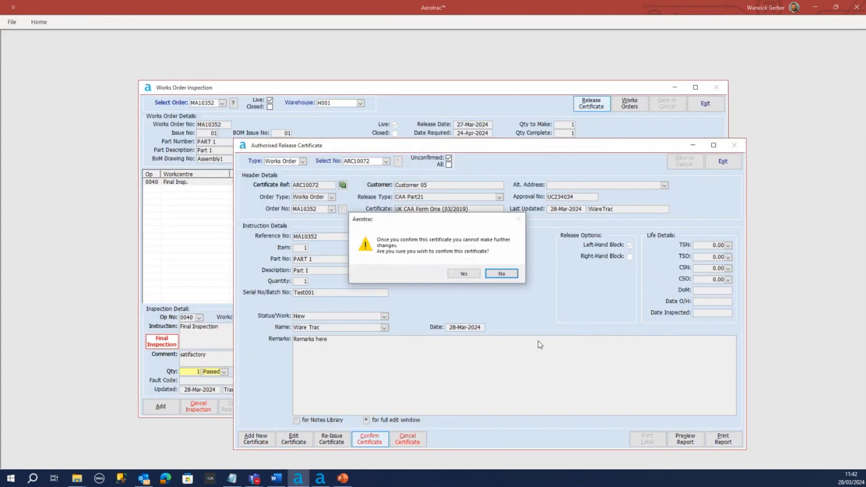
click(469, 273)
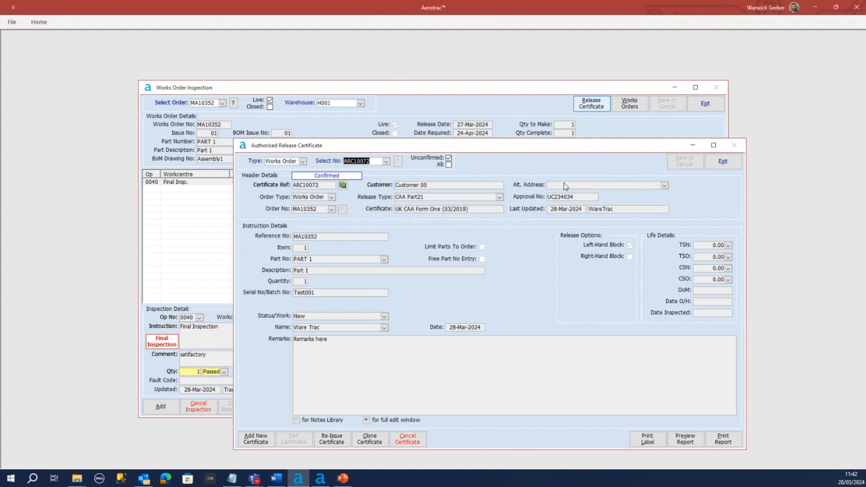
drag(480, 146, 461, 130)
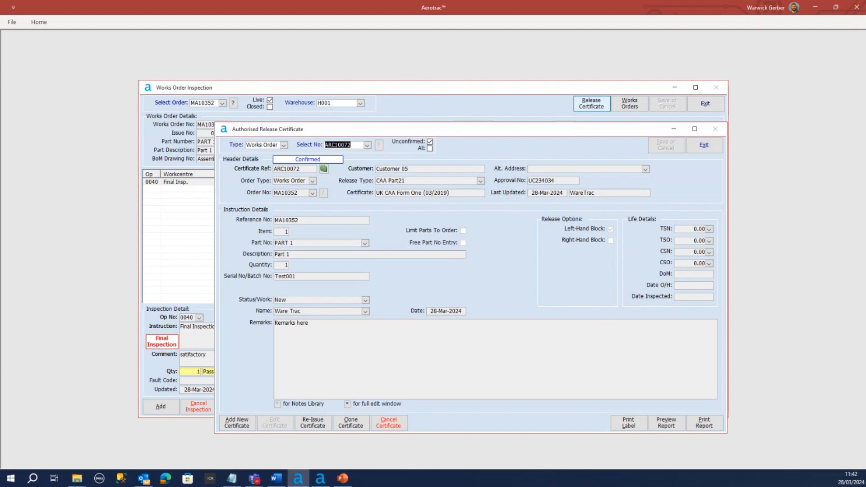
drag(445, 131, 437, 126)
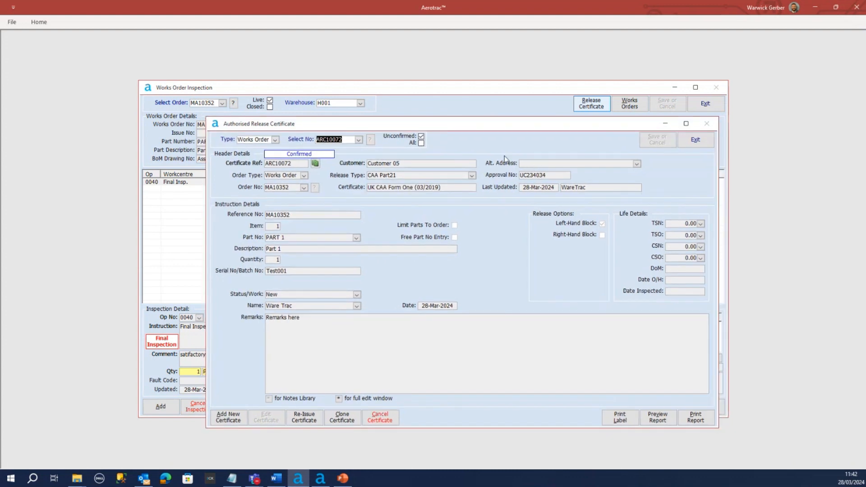
click(695, 140)
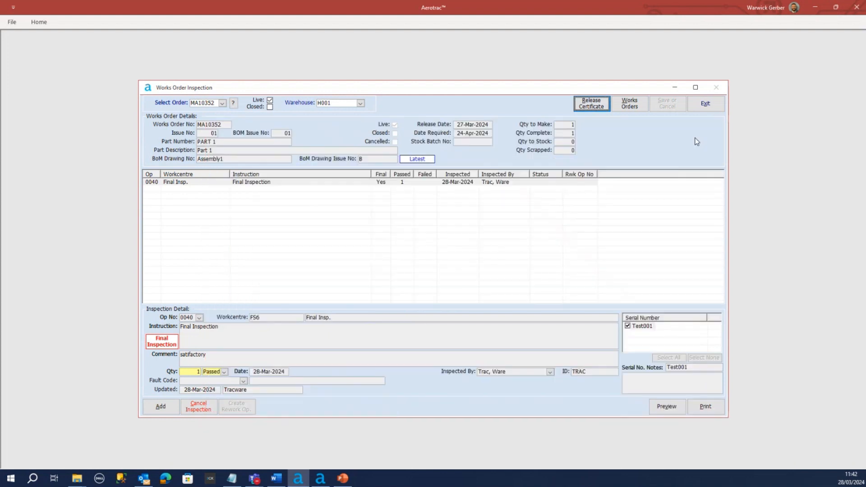
Step: Close the inspection and works order, and open W/O Finished Goods from the Materials stock movements
click(707, 104)
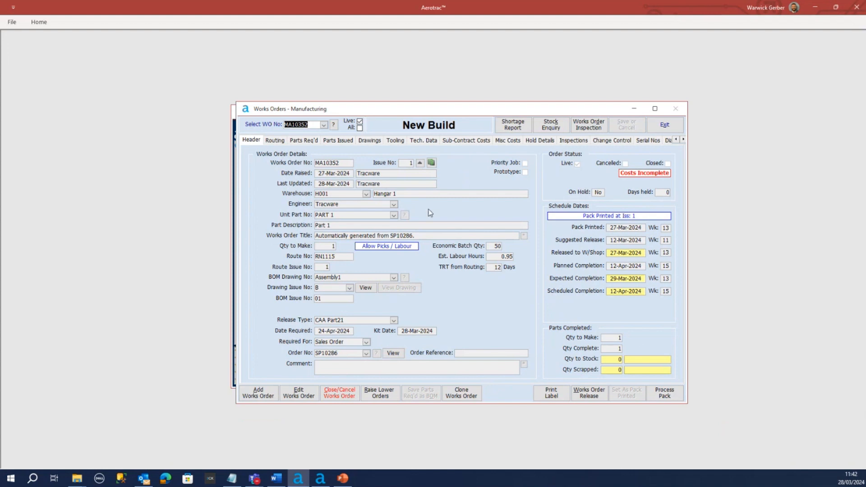
click(665, 125)
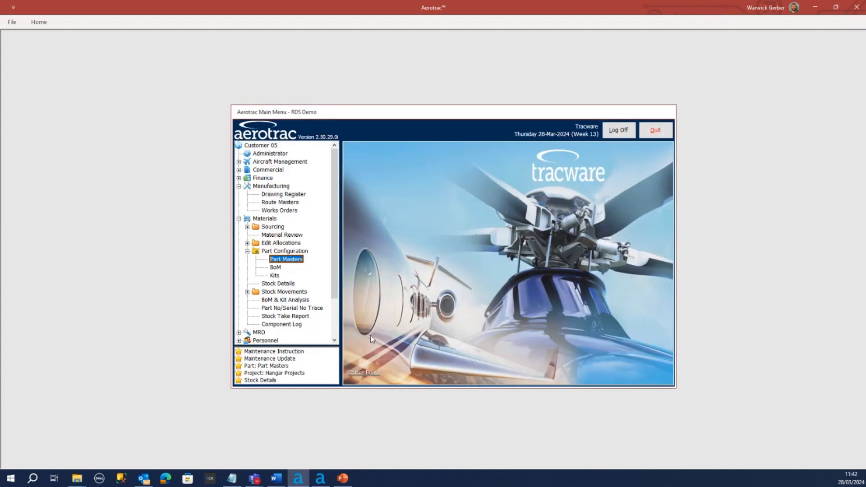
click(239, 219)
click(239, 186)
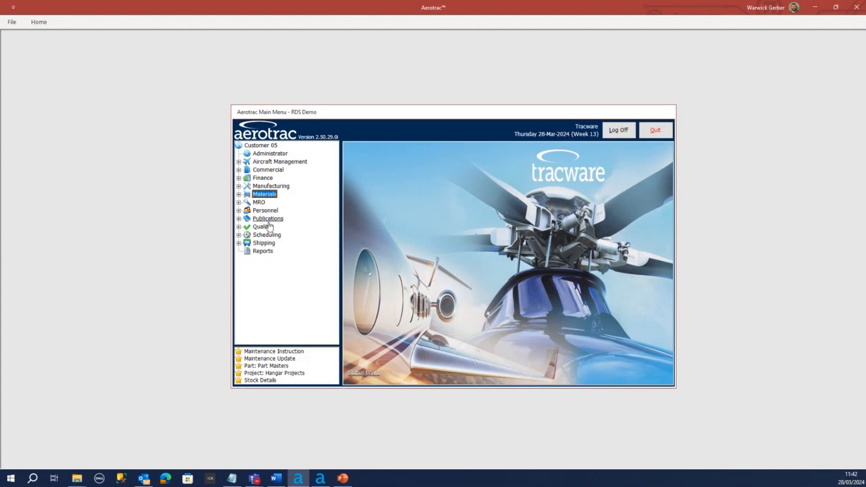
click(239, 194)
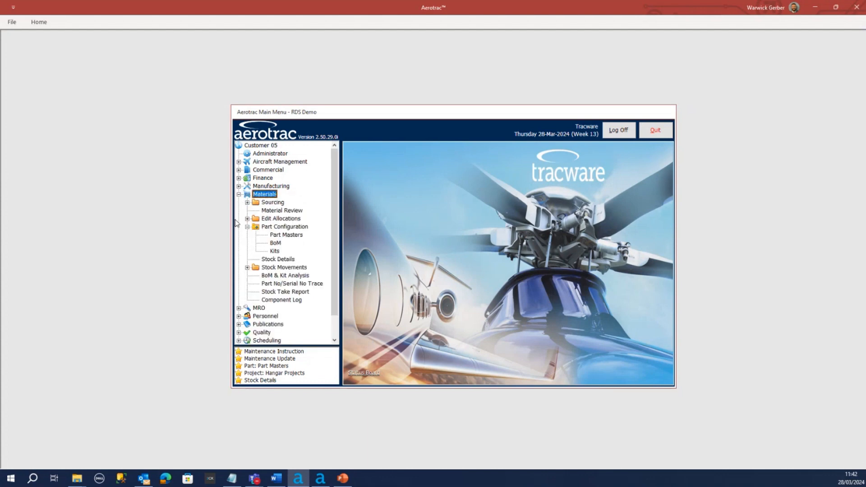
click(247, 267)
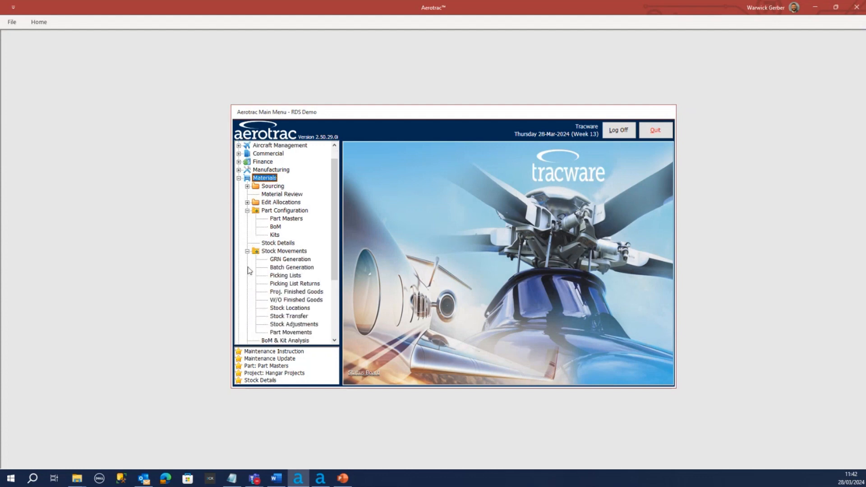
double_click(290, 300)
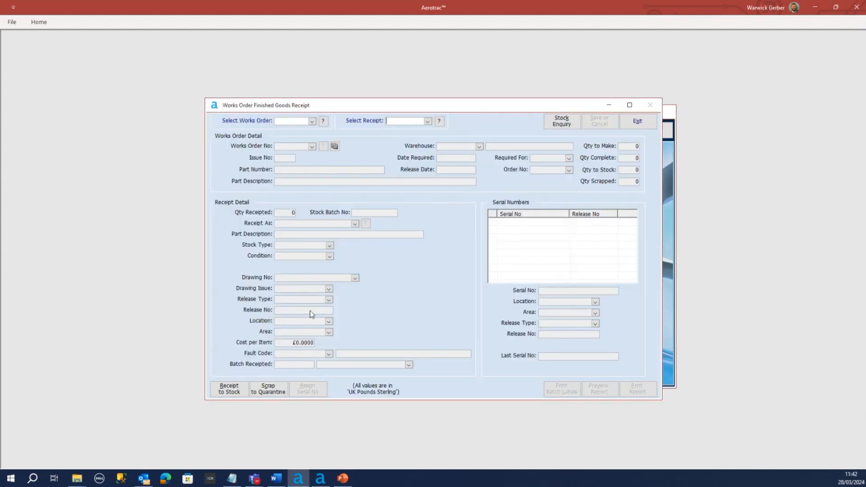
Step: Start a receipt to stock for works order MA10352 (PART 1) and enter ARC10072 as the release number
click(227, 388)
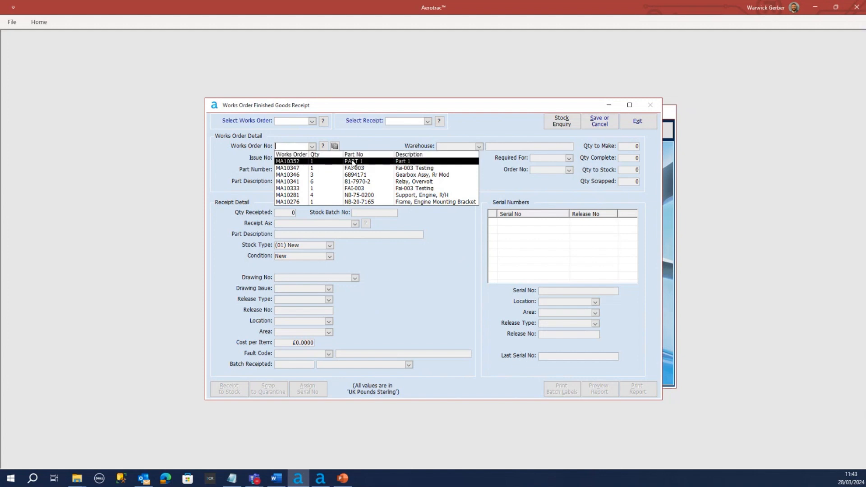
click(294, 163)
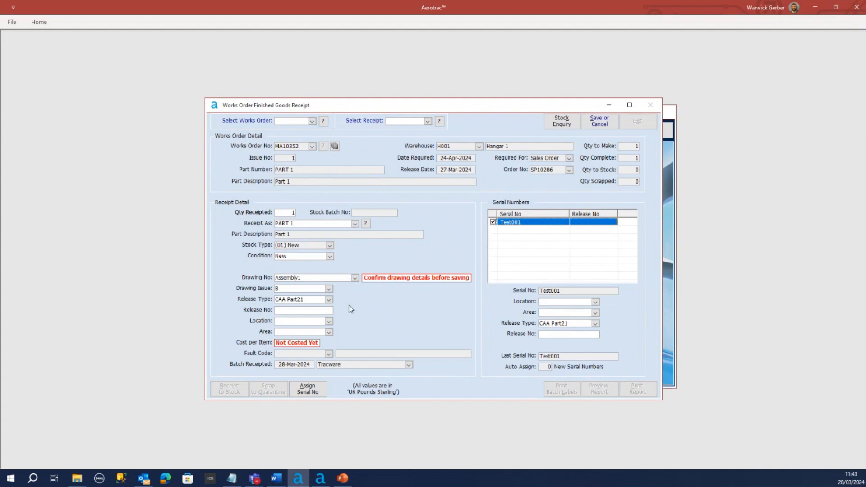
click(292, 310)
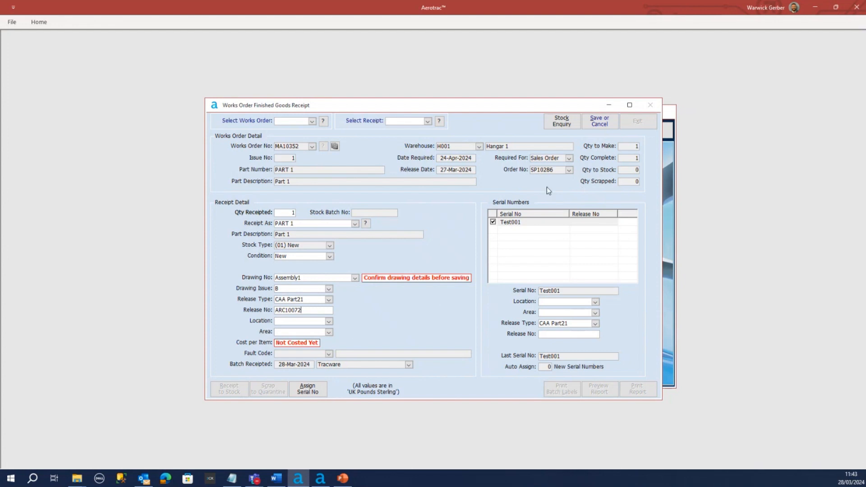
Step: Try to auto-assign 1 new serial number to the finished goods receipt
click(318, 391)
text(1)
key(Return)
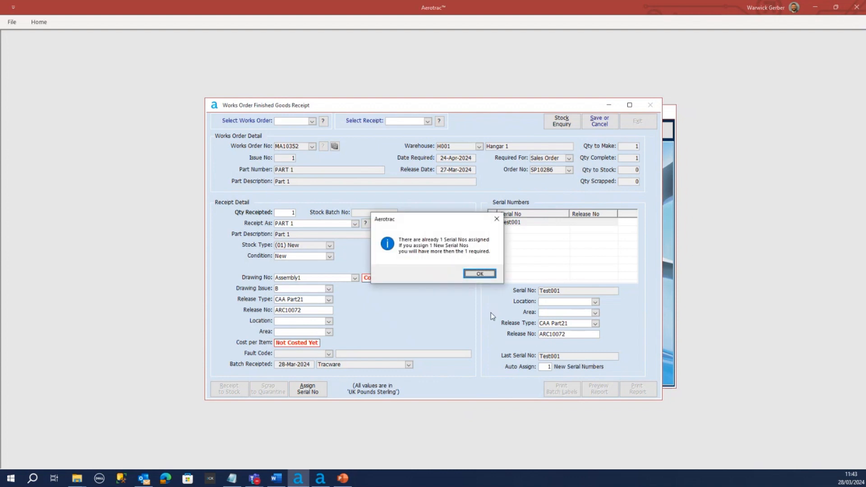
click(485, 274)
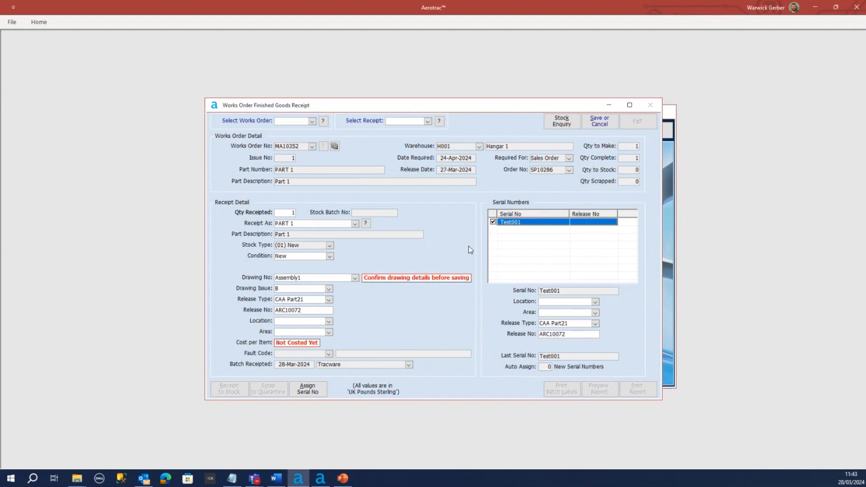
Step: Save the finished goods receipt for PART 1 with the existing serial number Test001
drag(426, 107, 440, 108)
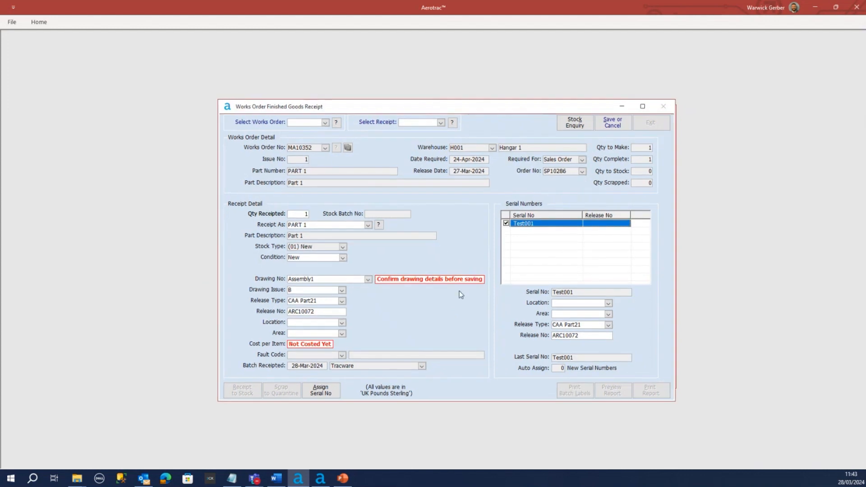
click(613, 122)
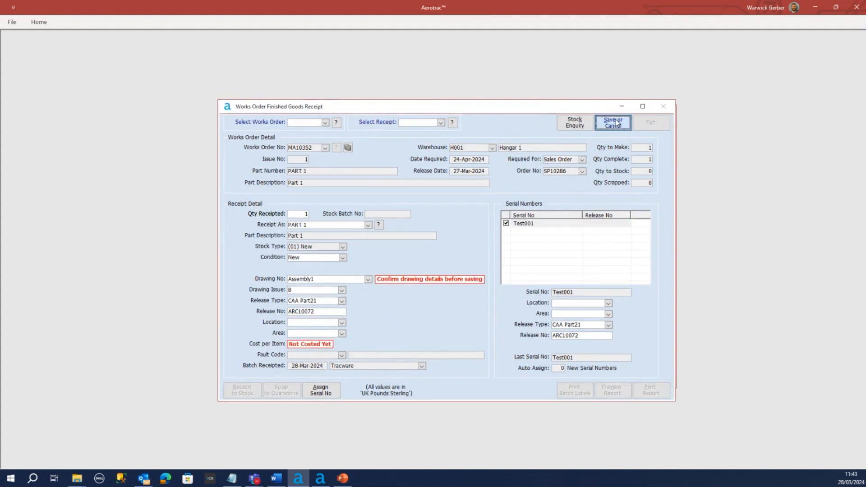
click(403, 276)
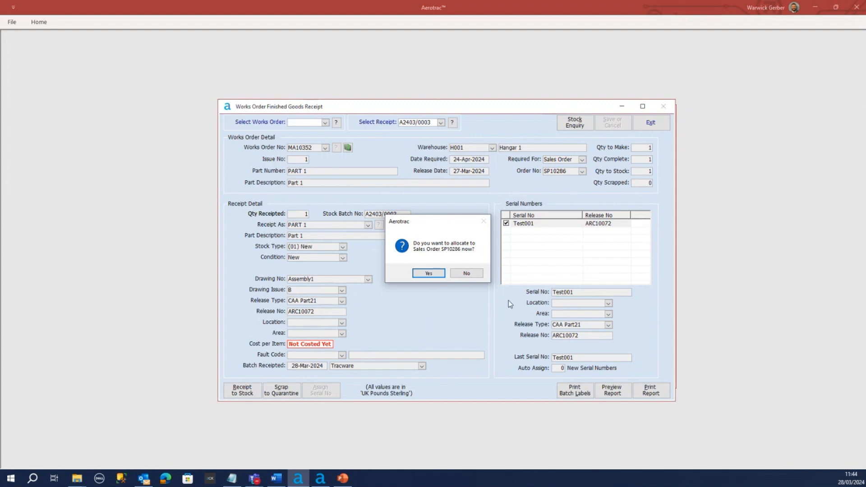
Step: Allocate the available new free stock of PART 1 to sales order SP10286 and select the allocated serial number
click(428, 275)
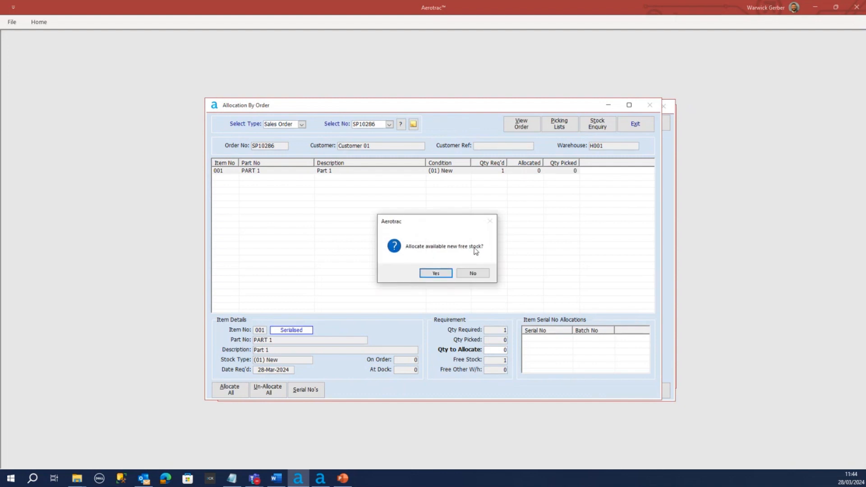
click(434, 275)
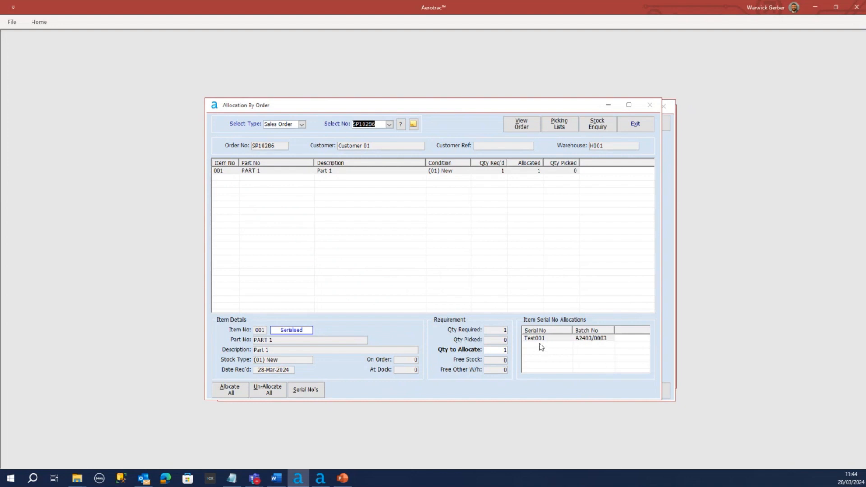
click(544, 343)
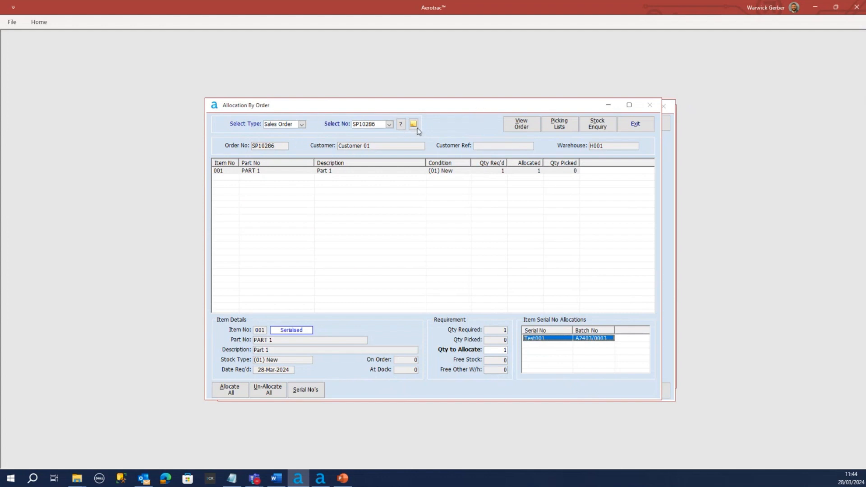
Step: Create and save a FIFO picking list for PART 1 on sales order SP10286, and confirm its delivery
click(559, 127)
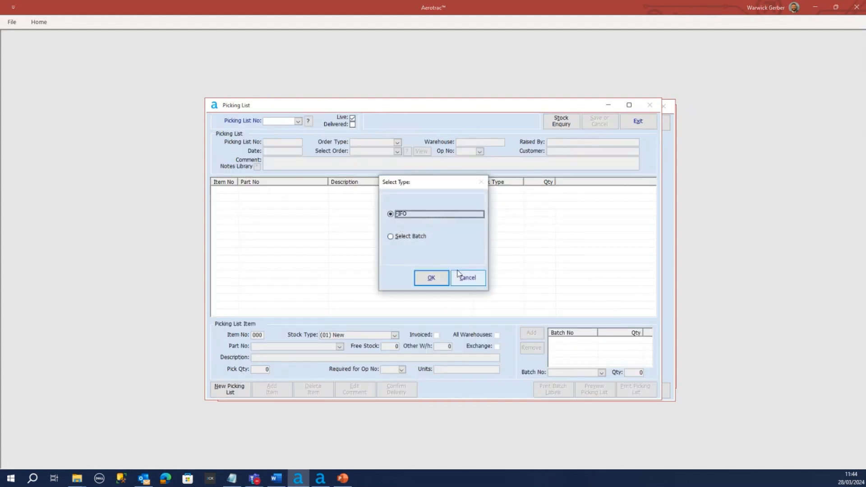
click(434, 277)
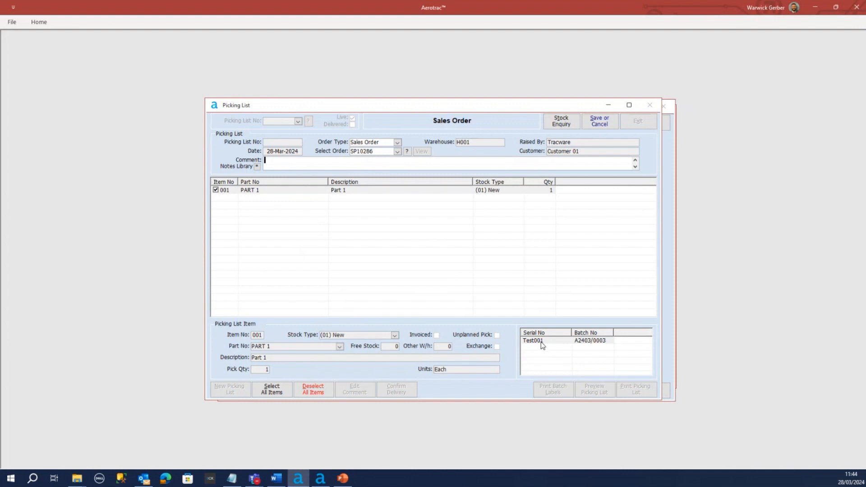
click(606, 122)
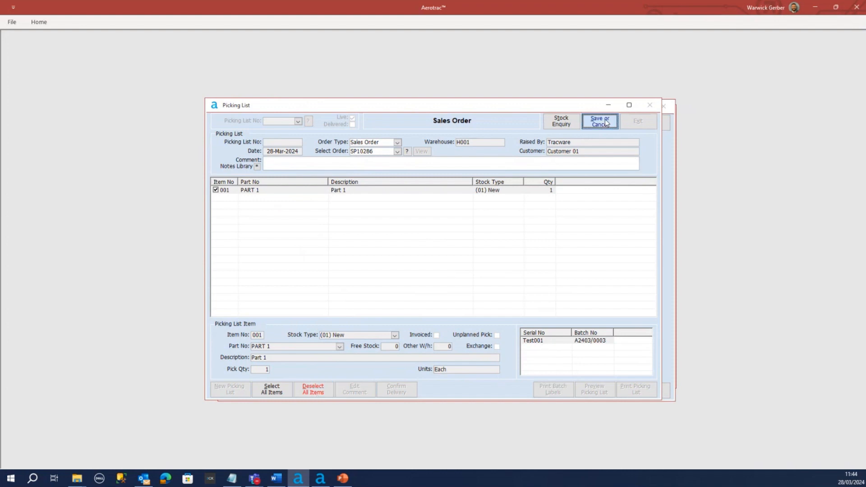
click(412, 273)
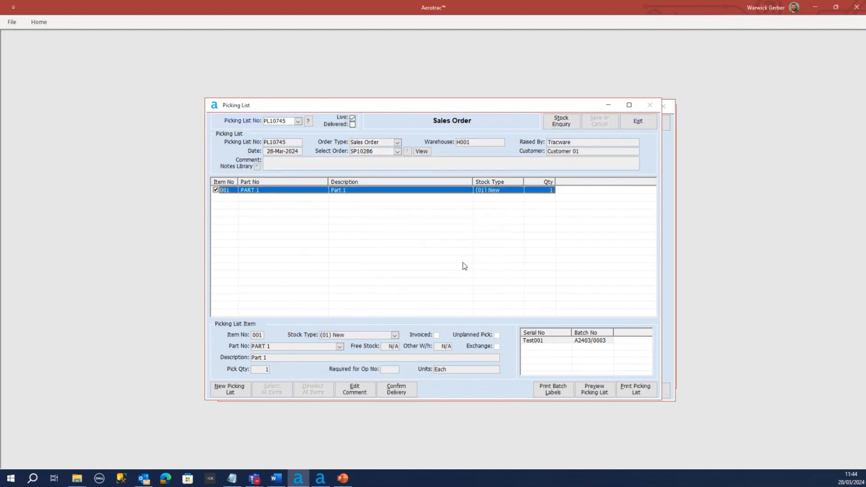
click(395, 390)
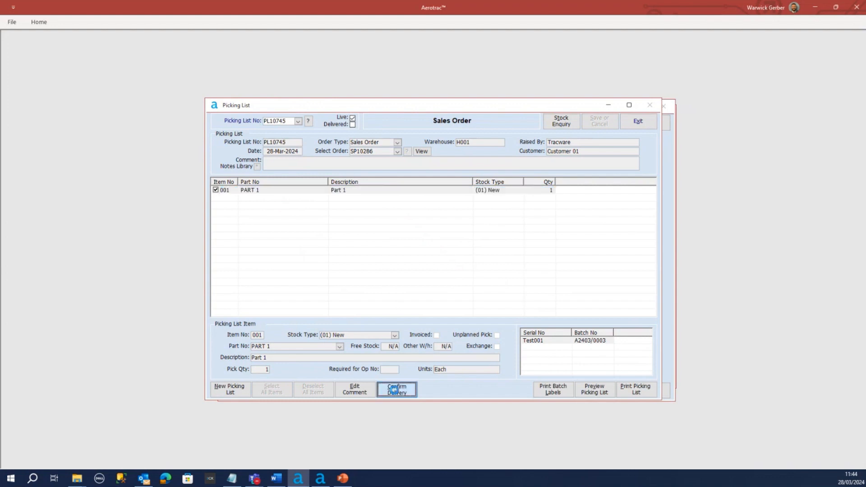
click(473, 270)
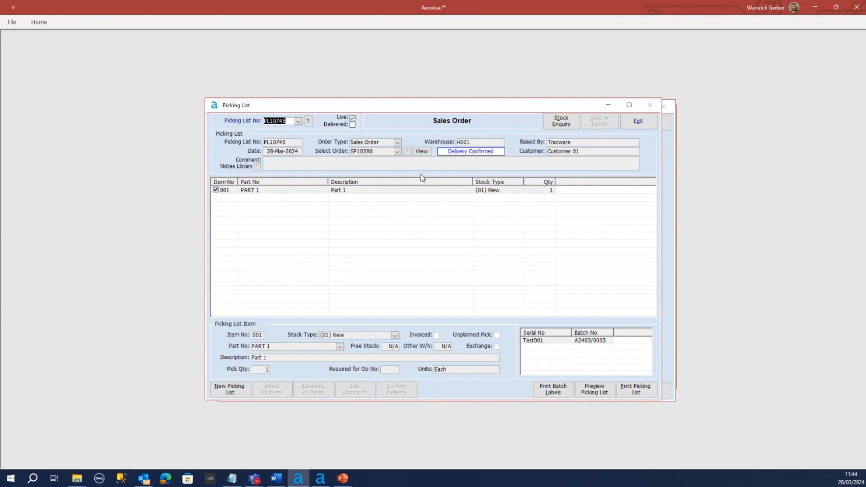
Step: Close the picking list, allocation and finished goods receipt, and open works order MA10352 in Manufacturing Works Orders
drag(408, 110, 418, 113)
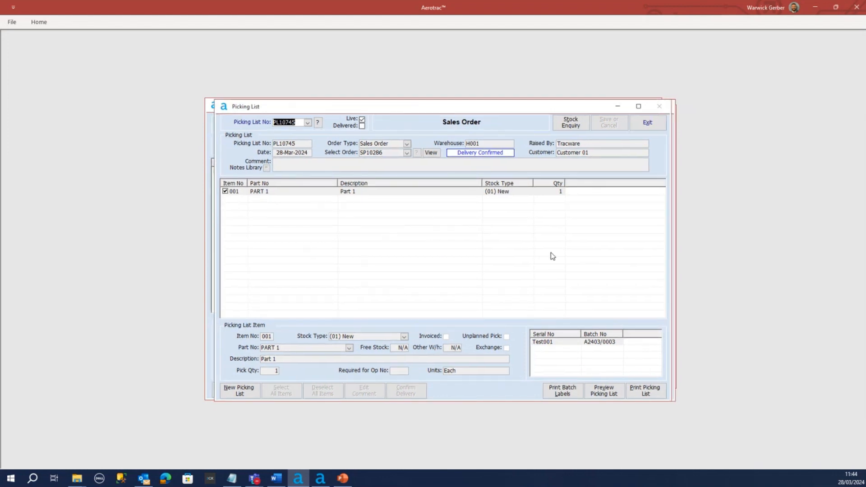
click(647, 127)
click(645, 126)
click(633, 127)
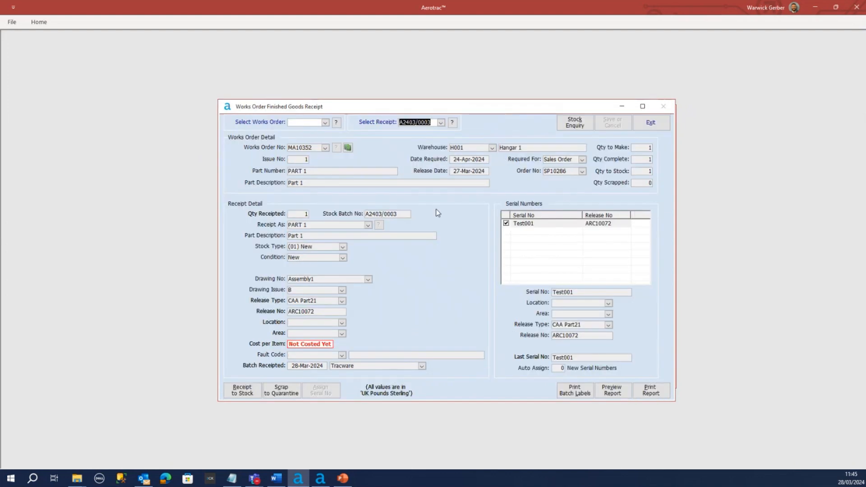
click(652, 125)
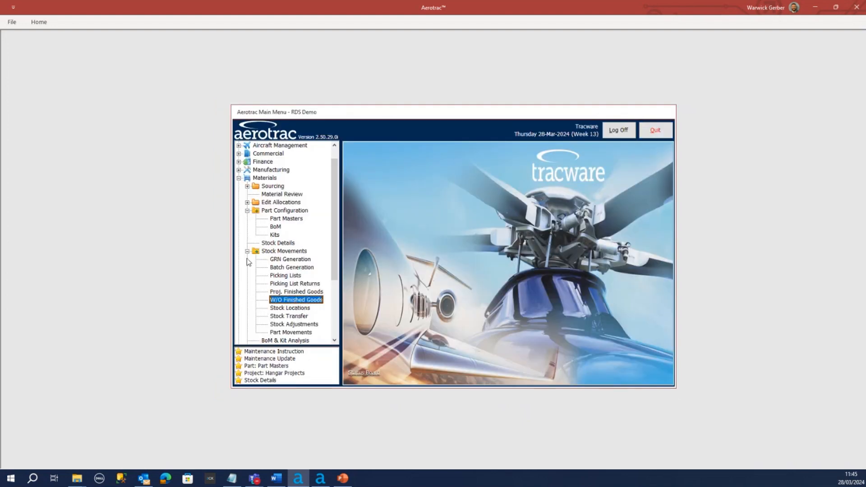
click(248, 252)
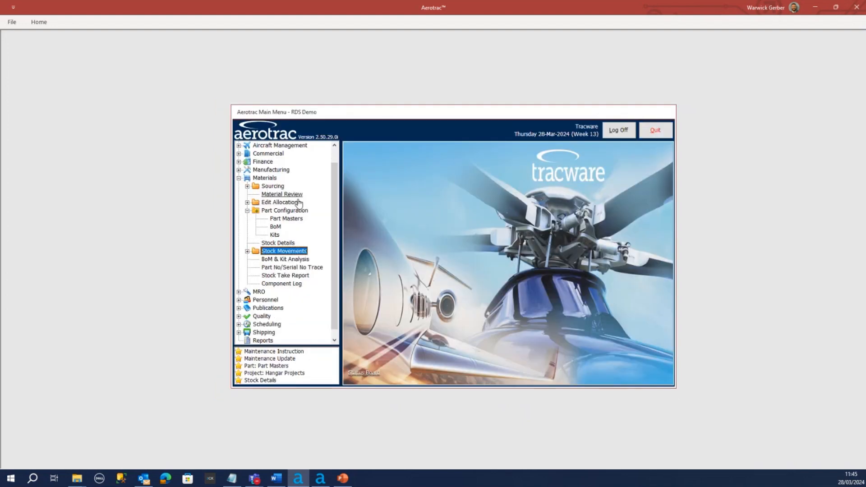
scroll(334, 234, up, 1)
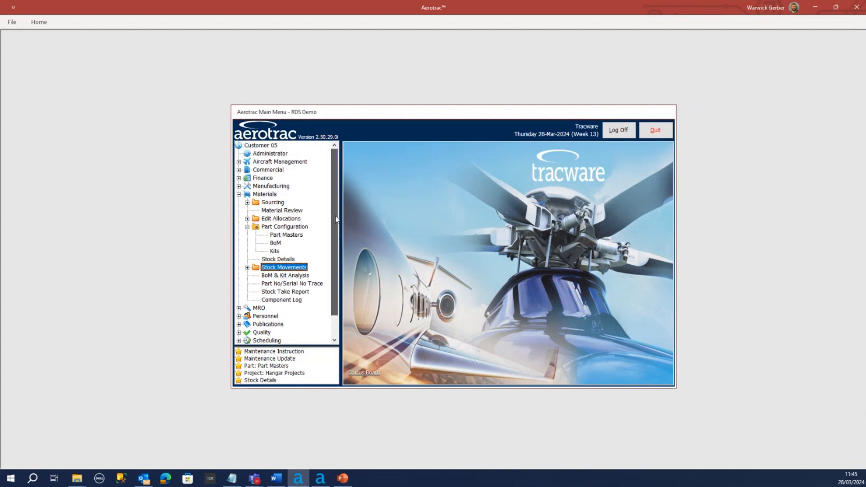
click(239, 186)
click(279, 210)
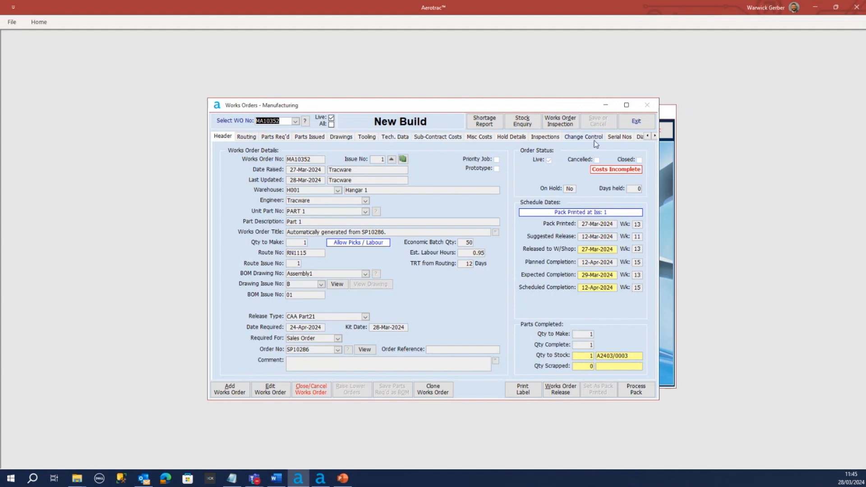
Step: Check the Final Inspection operation in the works order's routing and select it in the Works Order Release schedule
click(246, 137)
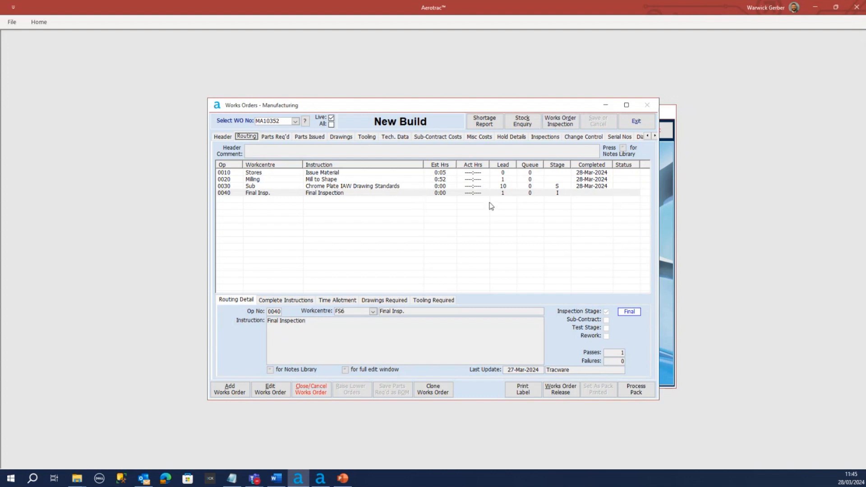
click(567, 194)
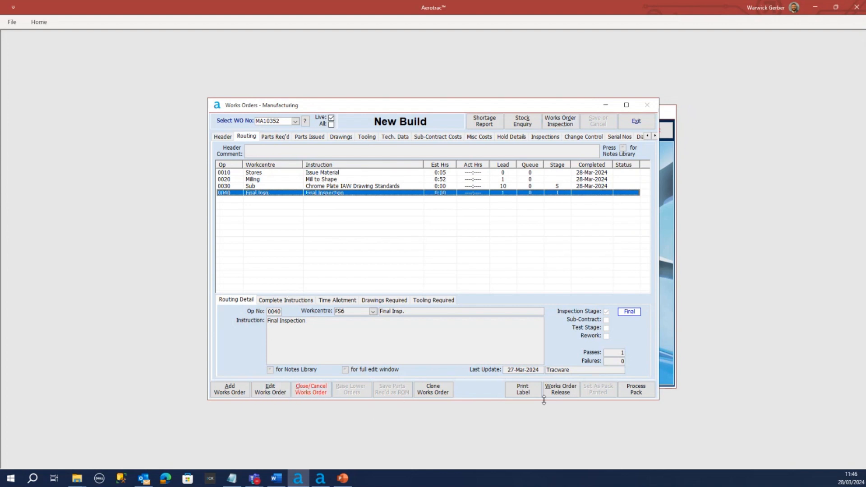
click(570, 396)
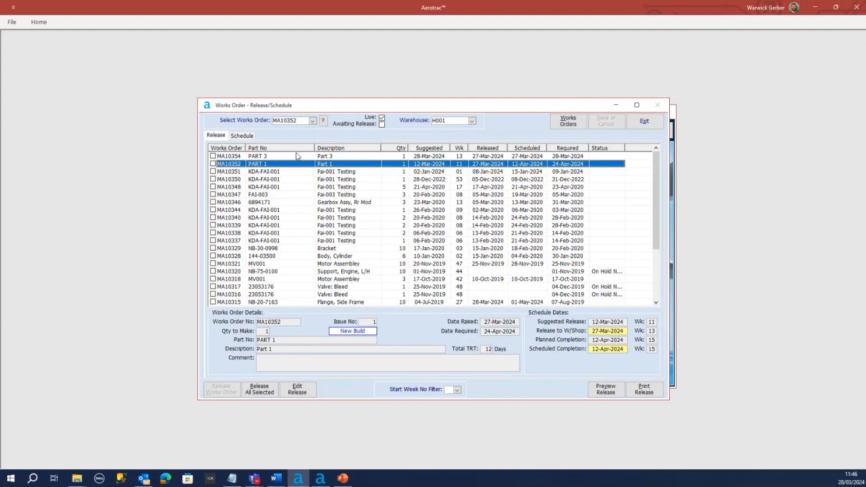
click(244, 136)
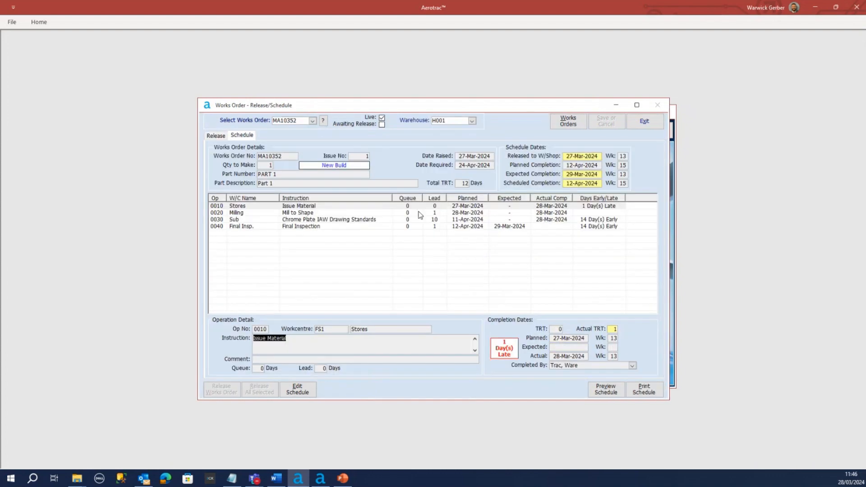
click(518, 226)
Step: Set Final Inspection's actual completion date to 28-Mar-2024, choose the person who completed it, save and close the schedule
click(298, 389)
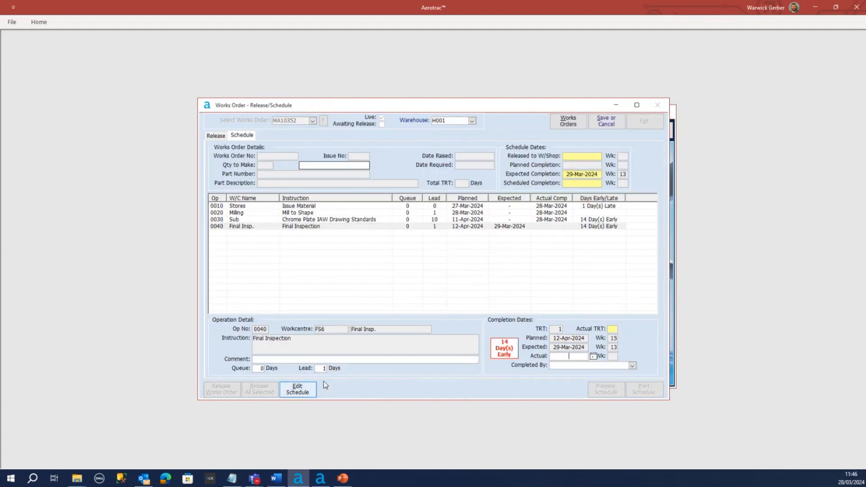
click(593, 357)
click(556, 410)
click(632, 365)
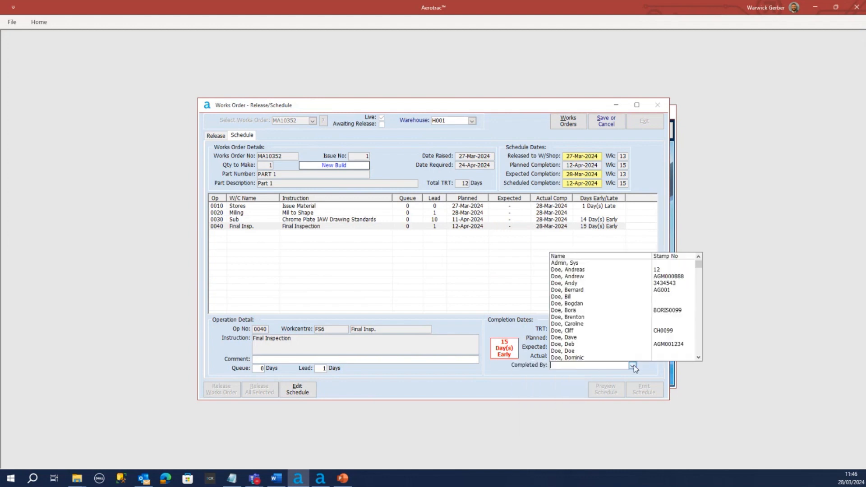
drag(698, 267, 697, 351)
click(586, 358)
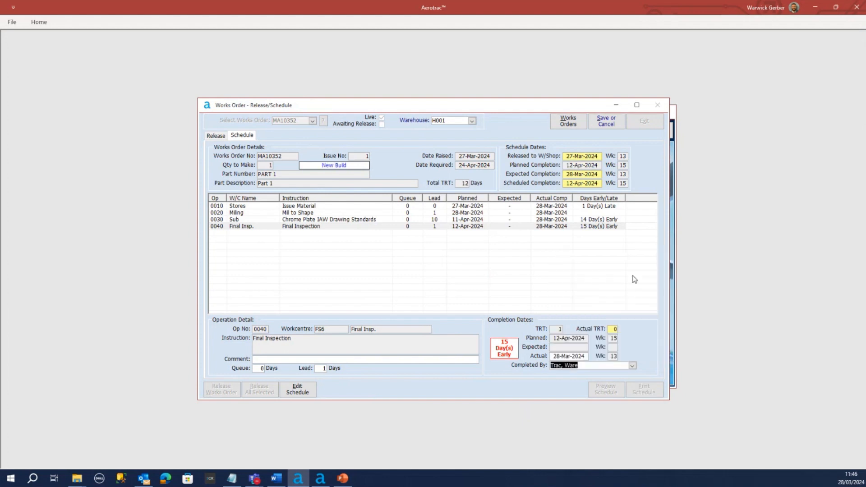
click(606, 121)
click(401, 273)
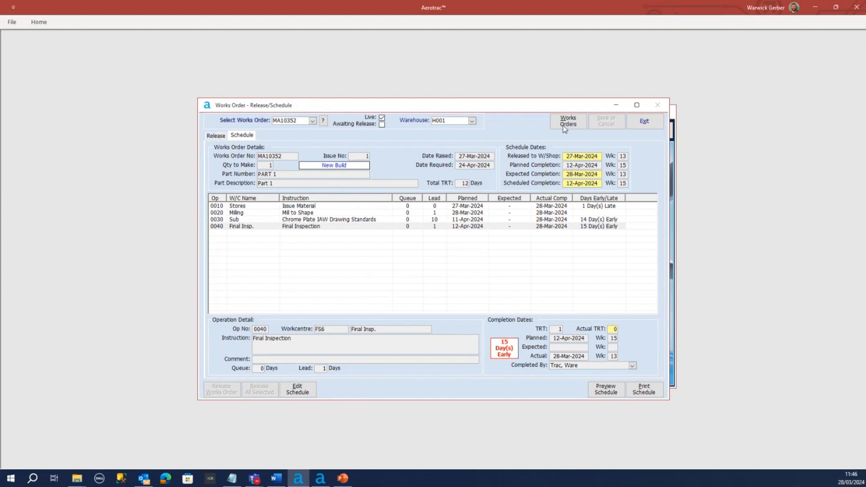
click(645, 121)
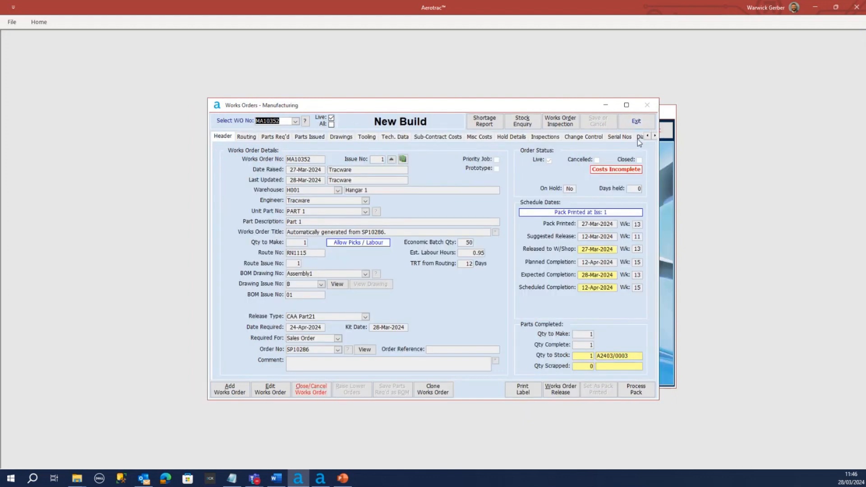
Step: Review the works order's serial numbers, its inspection record and the finished goods receipt batch
click(626, 137)
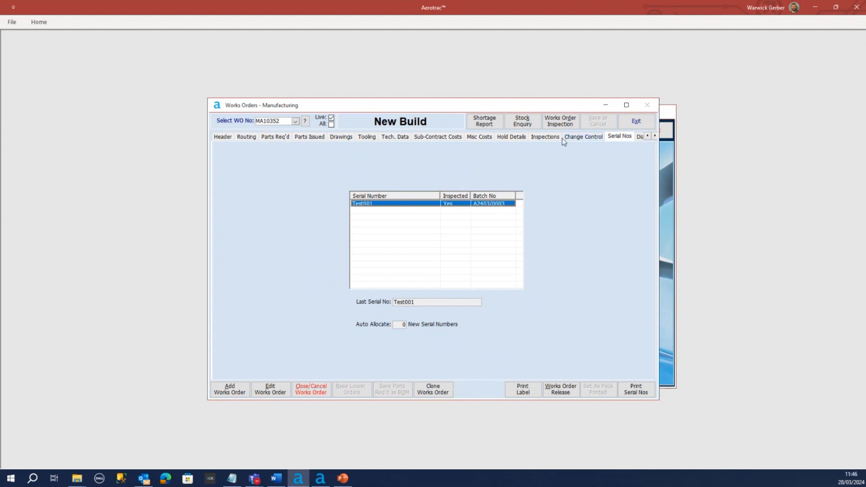
click(549, 136)
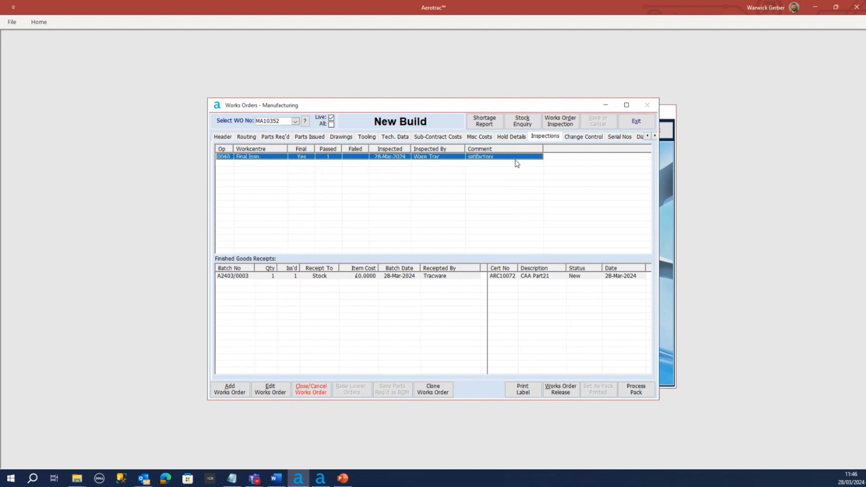
click(233, 278)
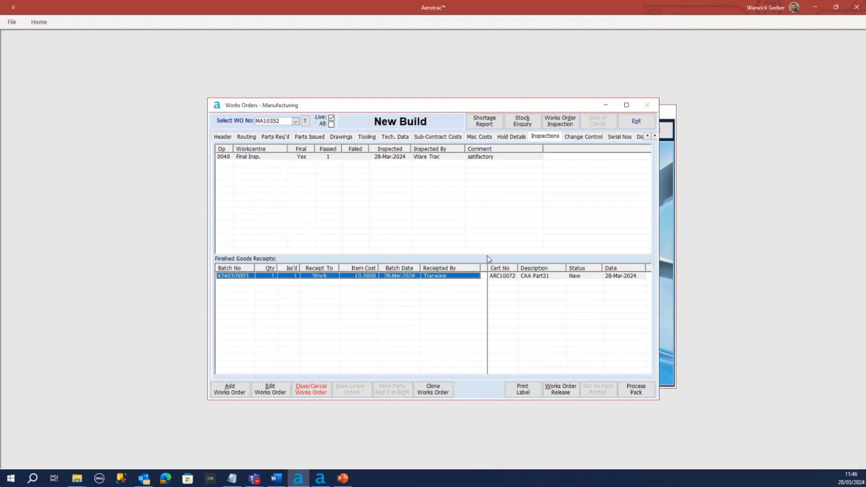
Step: Review the receipt batch's release certificate, the works order routing and the labour booked against the Milling operation
click(504, 276)
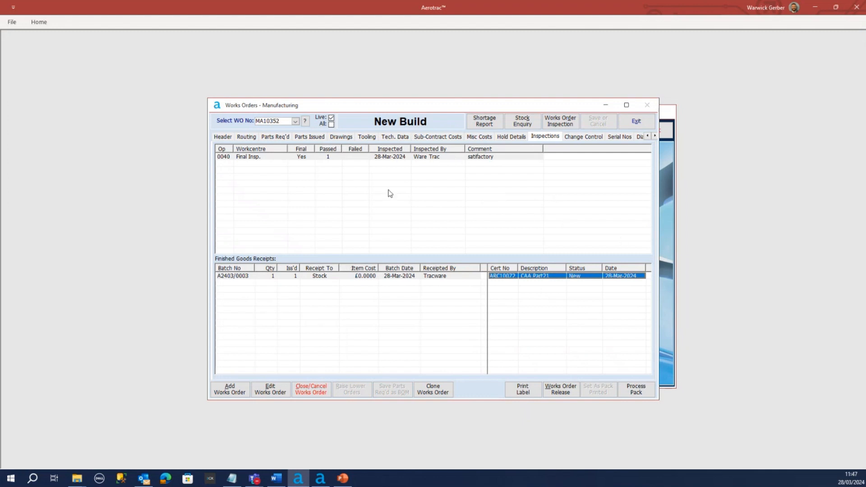
click(240, 136)
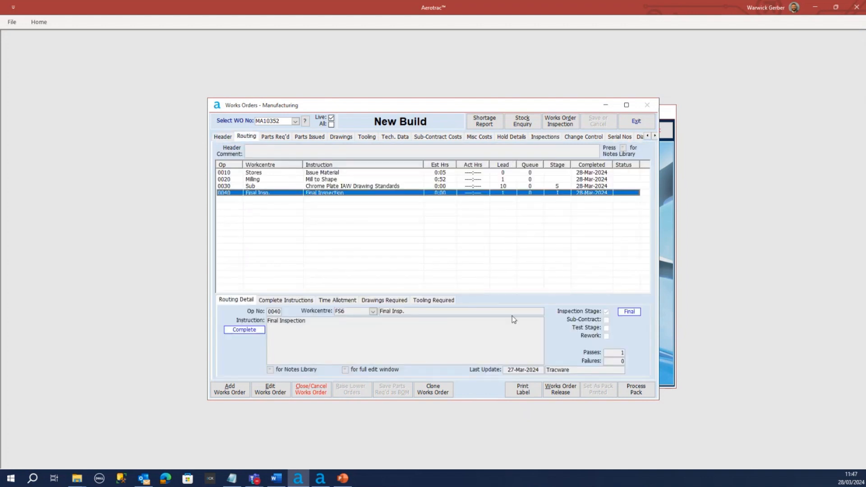
click(653, 136)
click(654, 137)
click(653, 136)
click(615, 136)
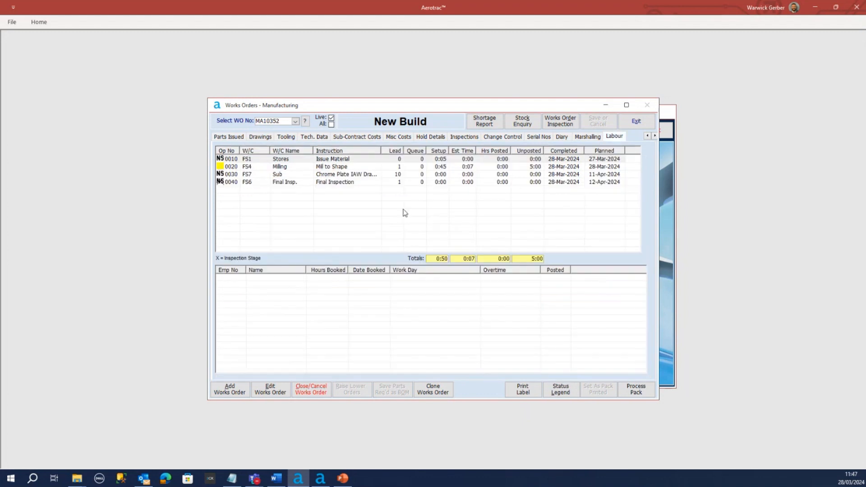
click(249, 169)
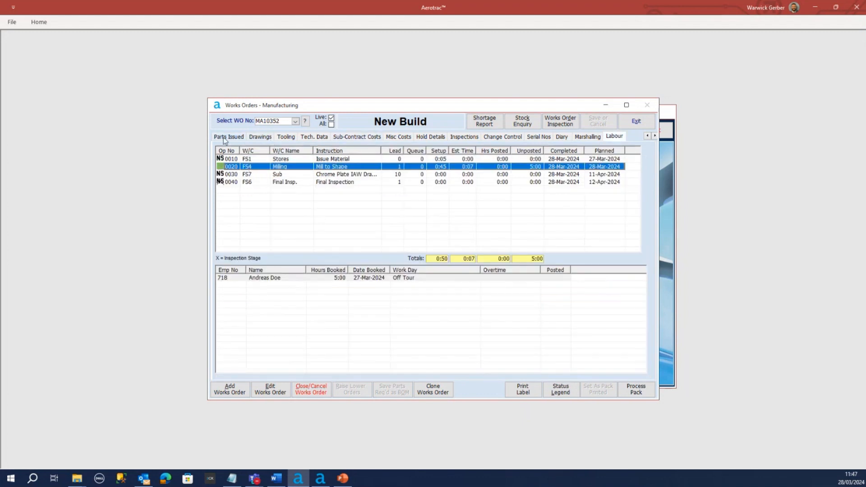
Step: Return to the works order's header details and close works order MA10352, confirming the closure
click(646, 136)
click(647, 136)
click(647, 135)
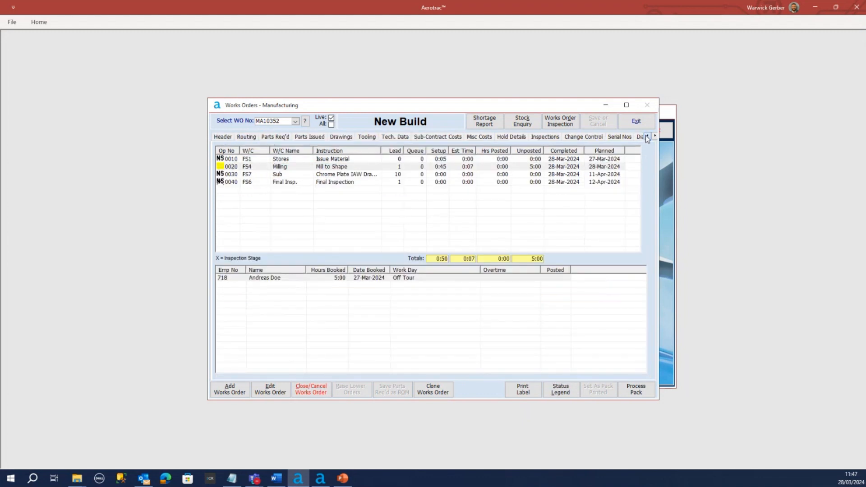
click(225, 136)
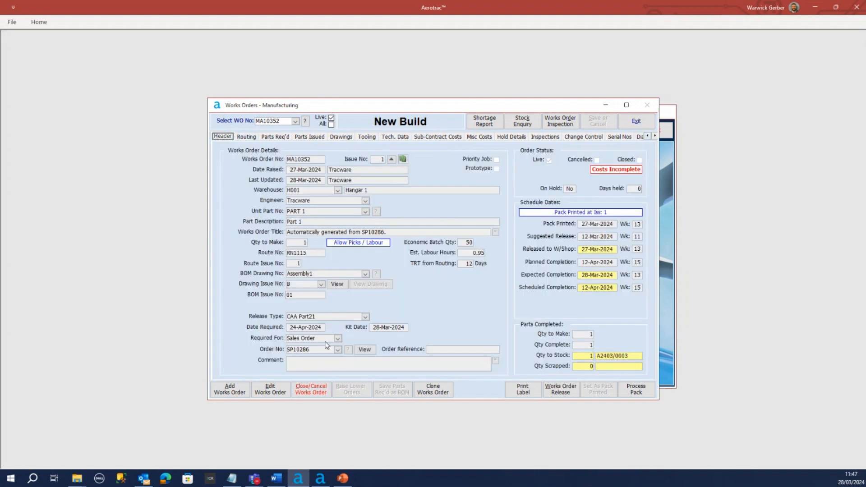
click(310, 392)
click(472, 276)
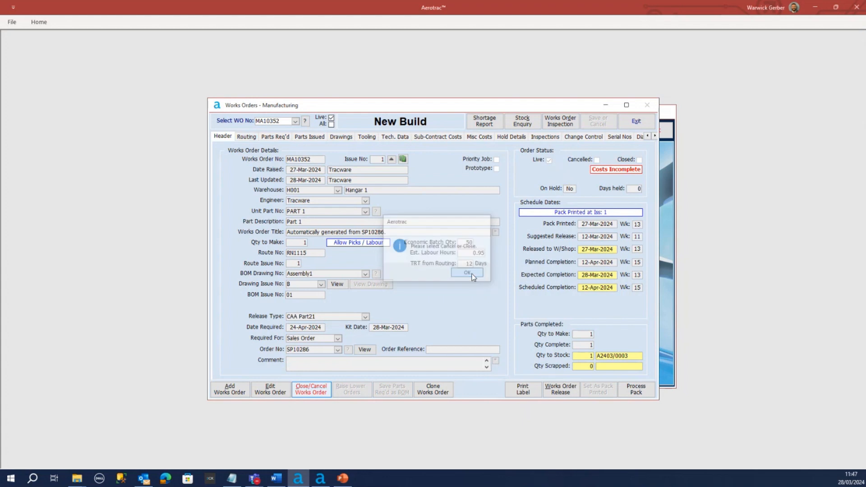
click(639, 160)
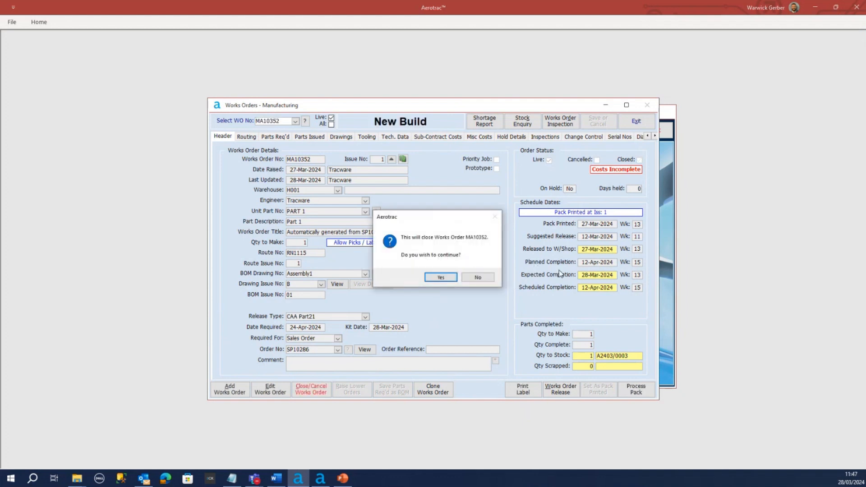
click(441, 277)
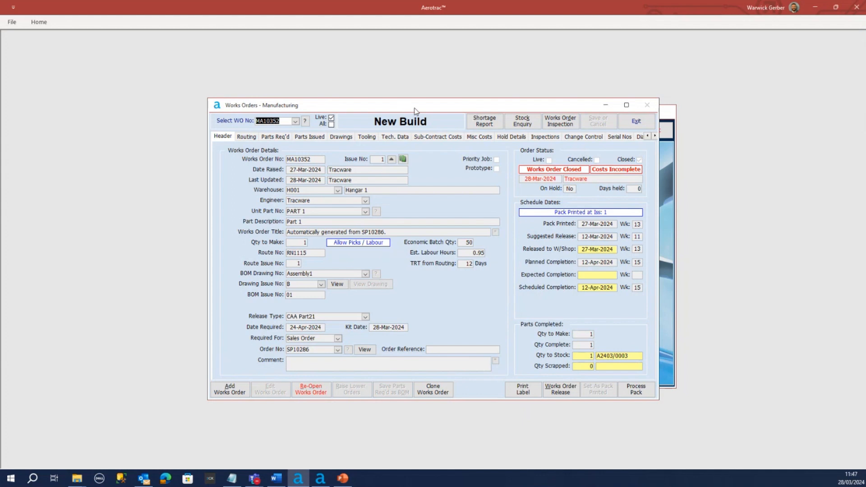
Step: Check the parts required on the closed works order and exit Works Orders
drag(415, 111, 428, 115)
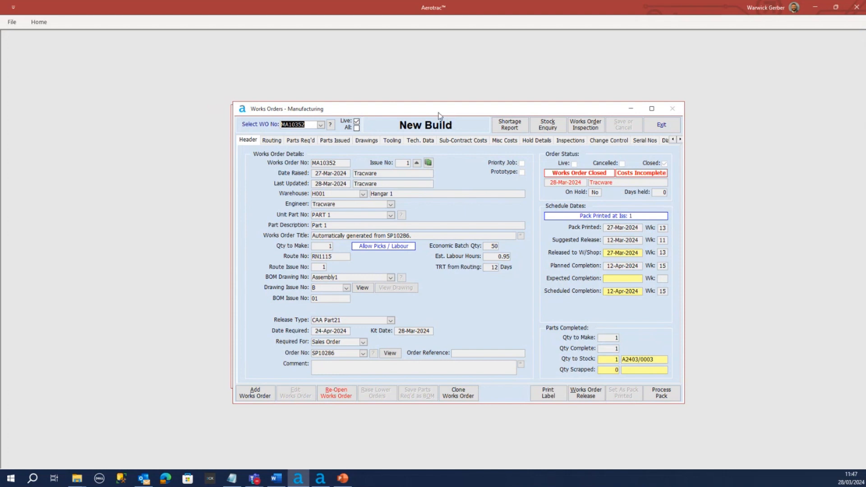
mouse_move(440, 114)
mouse_down()
mouse_move(424, 119)
mouse_move(435, 113)
mouse_up()
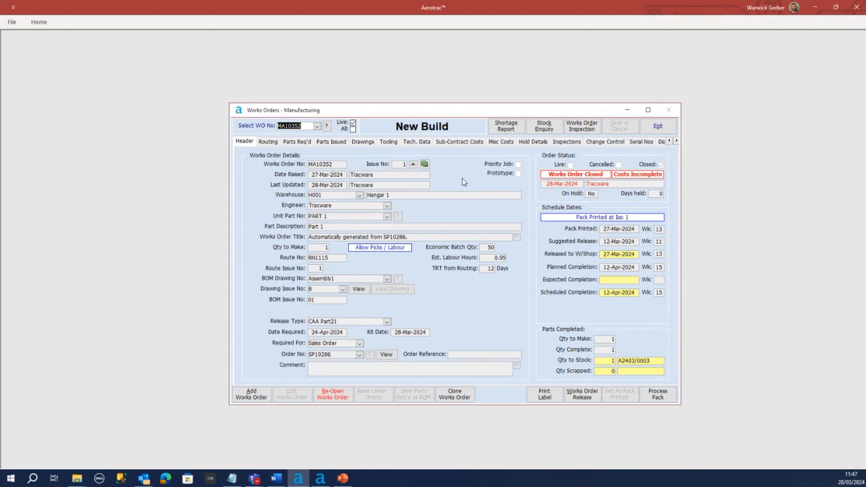
click(303, 142)
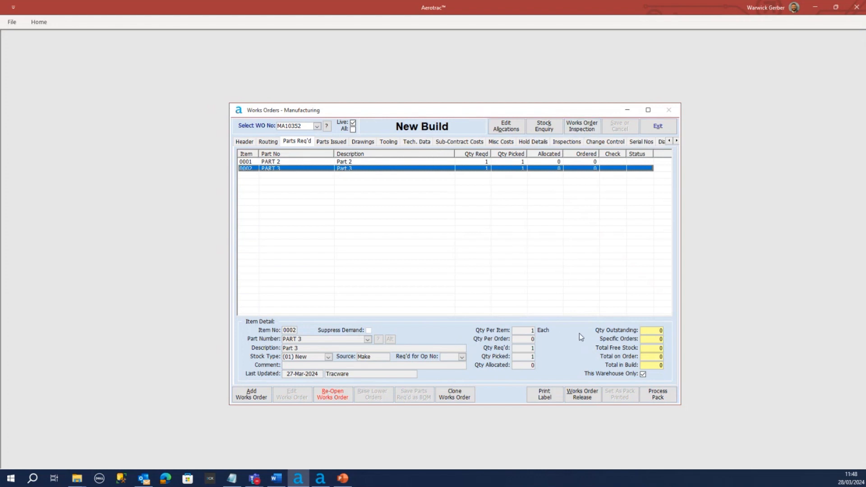
click(658, 127)
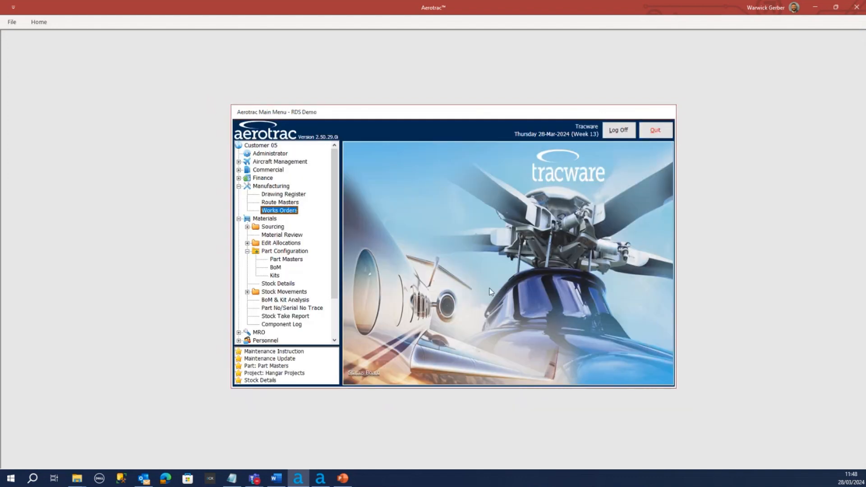
Step: Switch to Aerotrac Administrator and open First Article Inspections from the Quality module
scroll(334, 237, down, 1)
scroll(334, 237, up, 1)
click(271, 153)
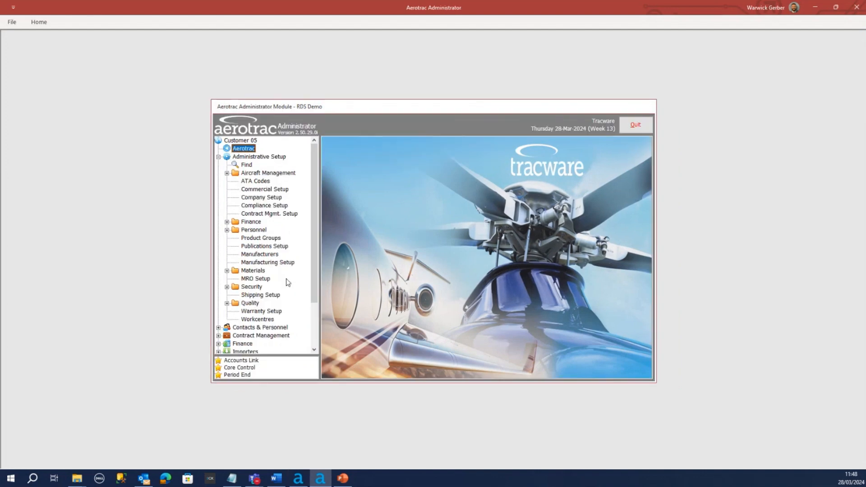
scroll(287, 283, down, 3)
click(241, 328)
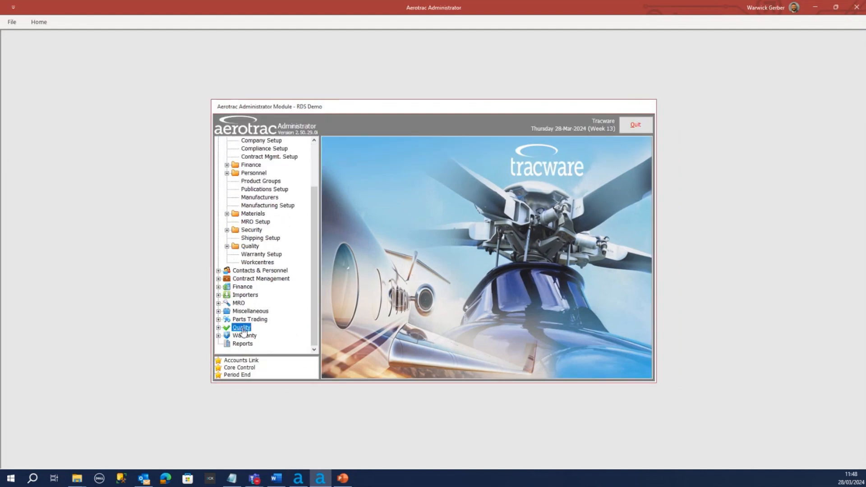
double_click(243, 328)
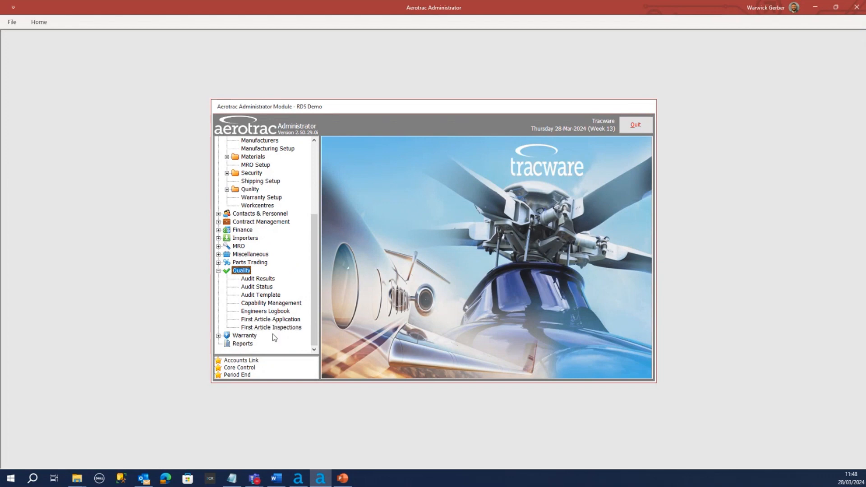
double_click(271, 328)
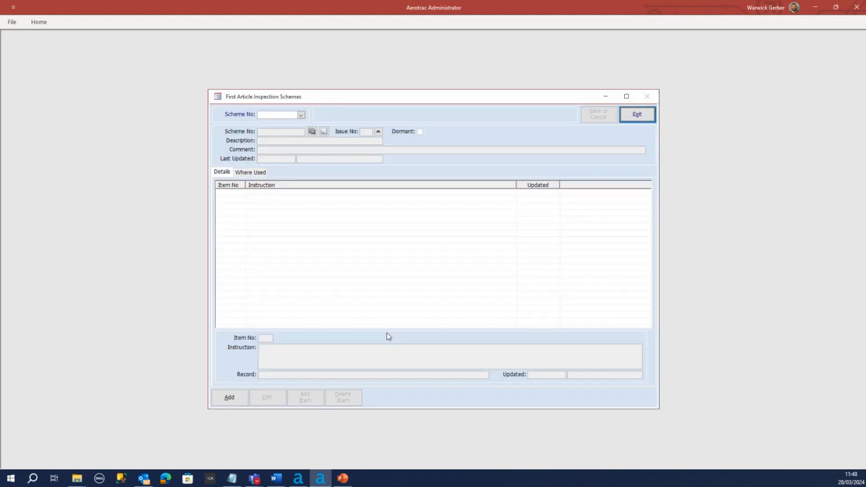
Step: Review the instructions of inspection scheme FA10005 and its use on PART 1, and exit the inspection schemes
click(301, 116)
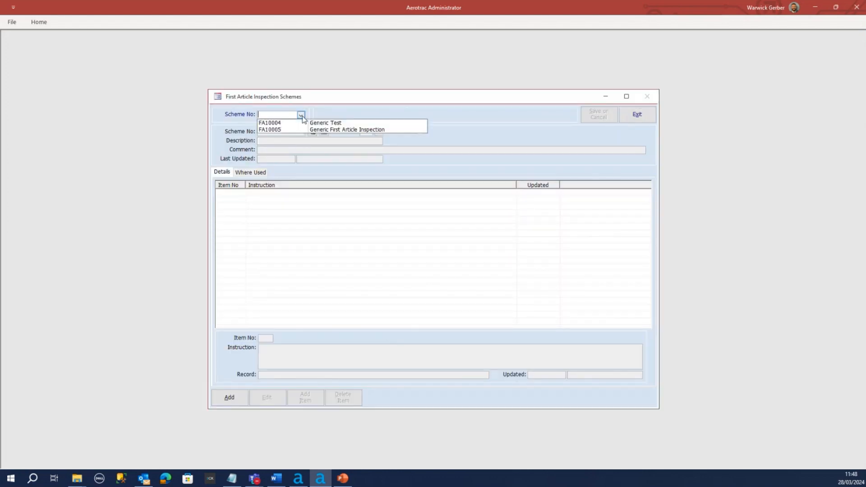
click(280, 130)
click(266, 194)
click(268, 200)
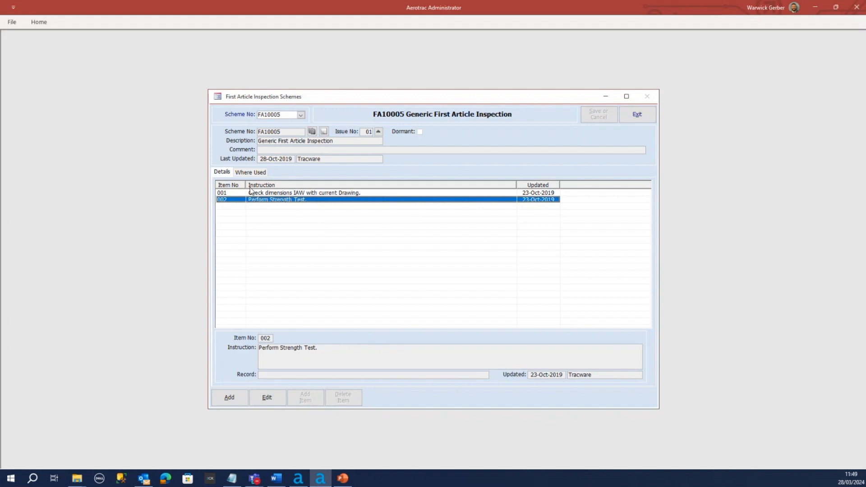
click(244, 173)
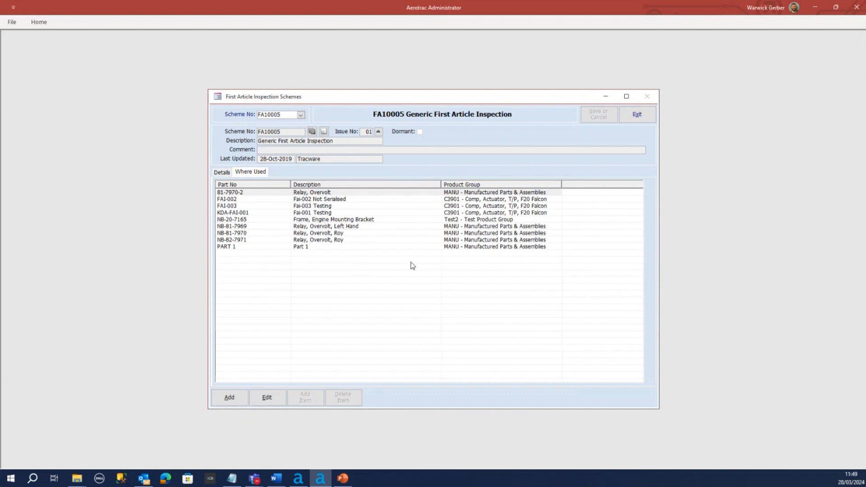
click(244, 248)
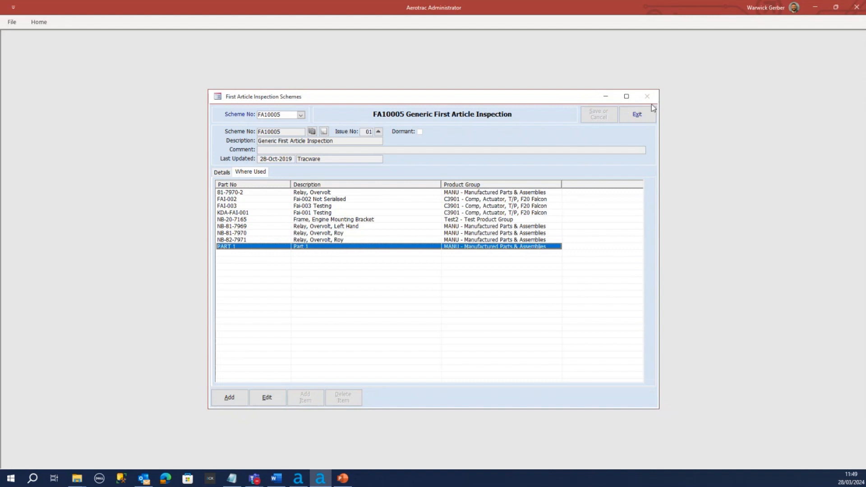
click(637, 115)
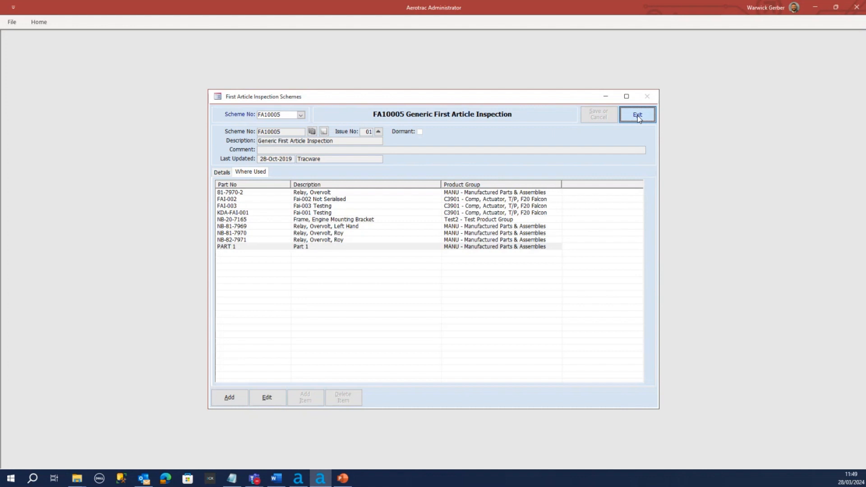
Step: In First Article Application, review PART 1's inspection policy and work order history under product group MANU, and exit
double_click(269, 321)
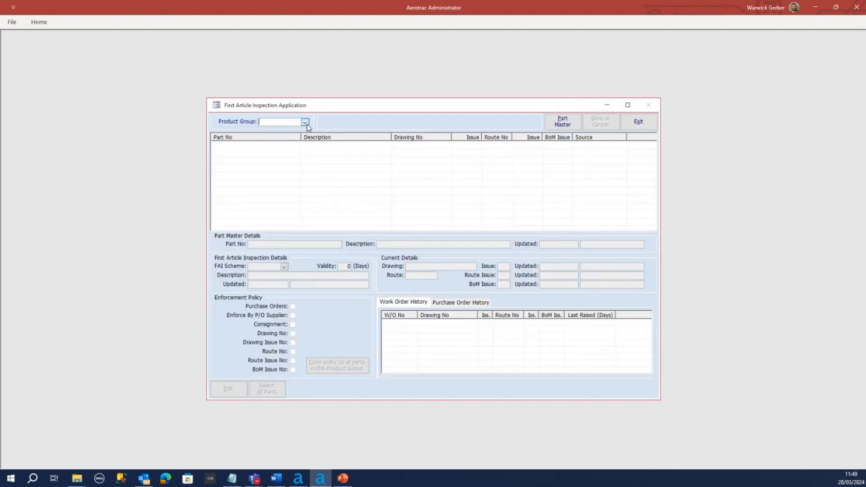
click(305, 123)
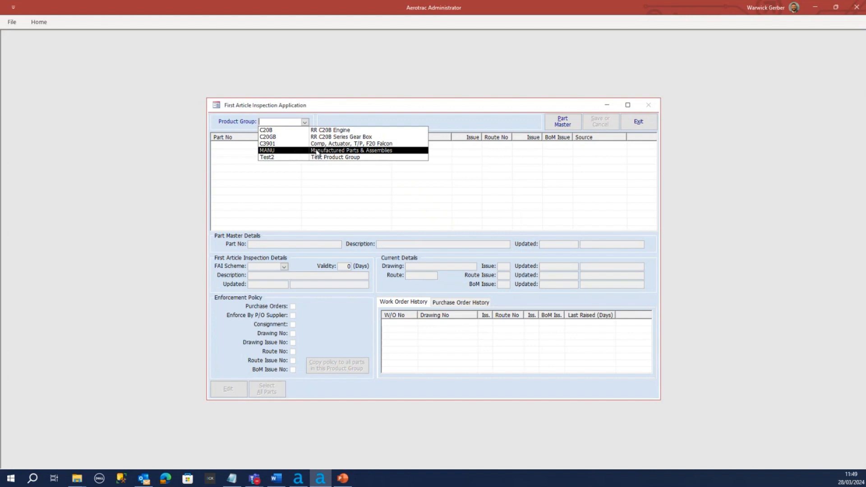
click(328, 152)
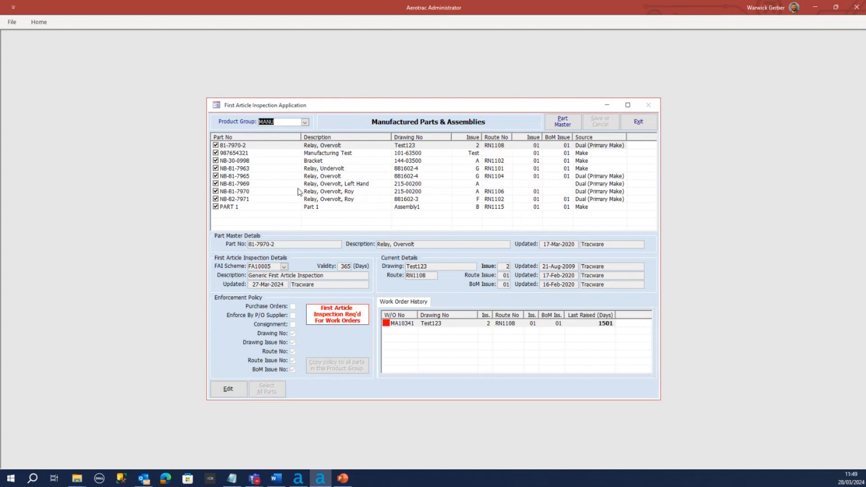
click(240, 208)
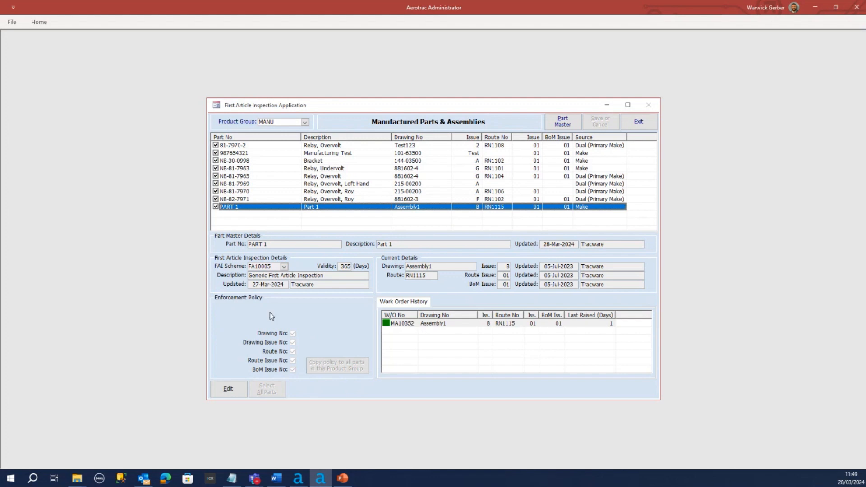
click(413, 325)
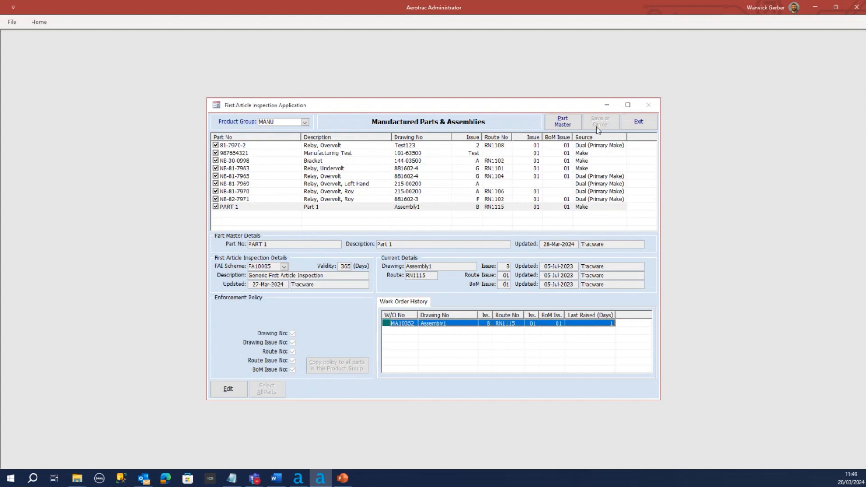
click(639, 124)
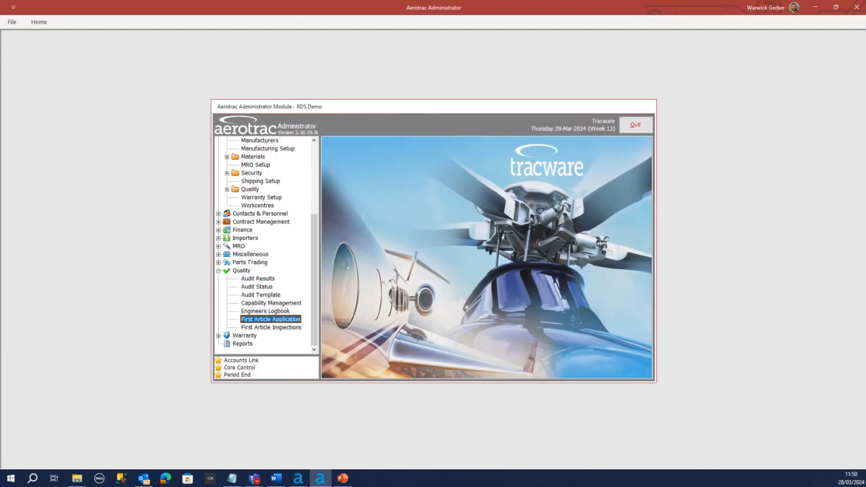
Step: Switch to the PowerPoint slide show of the Aerotrac webinar
key(alt+Tab)
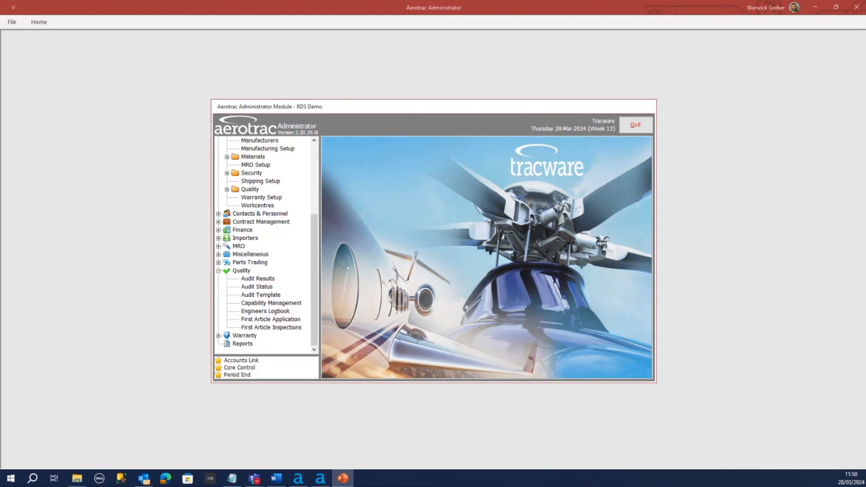
click(480, 406)
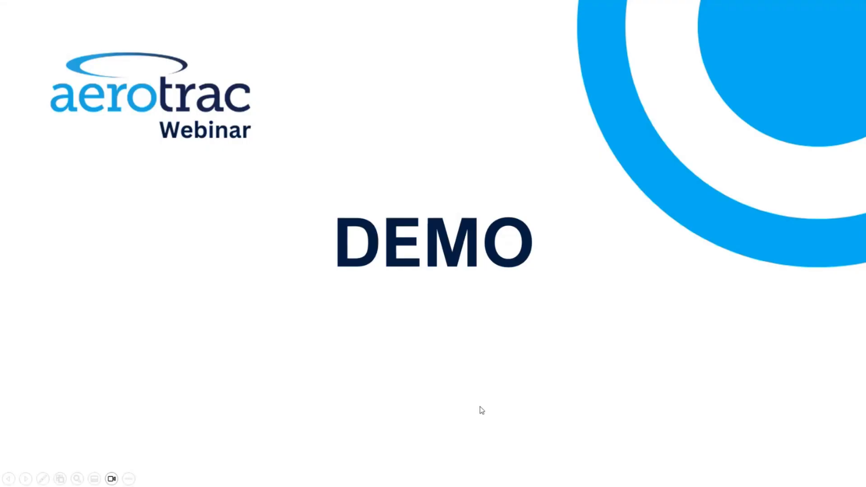